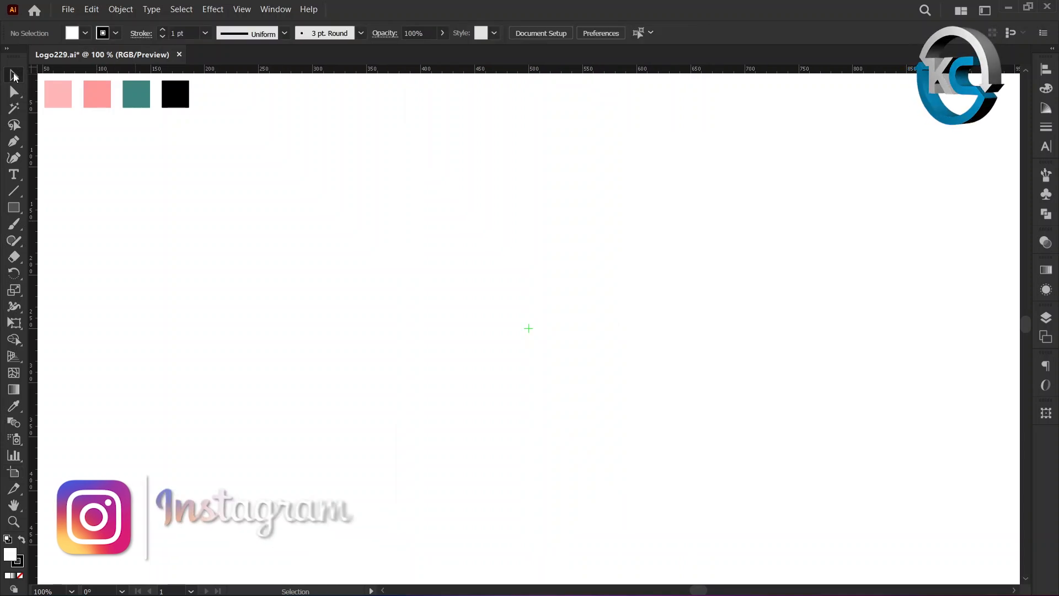
Step: With the fill set to None, draw a 220 × 200 px ellipse centred on the artboard's centre mark
click(85, 34)
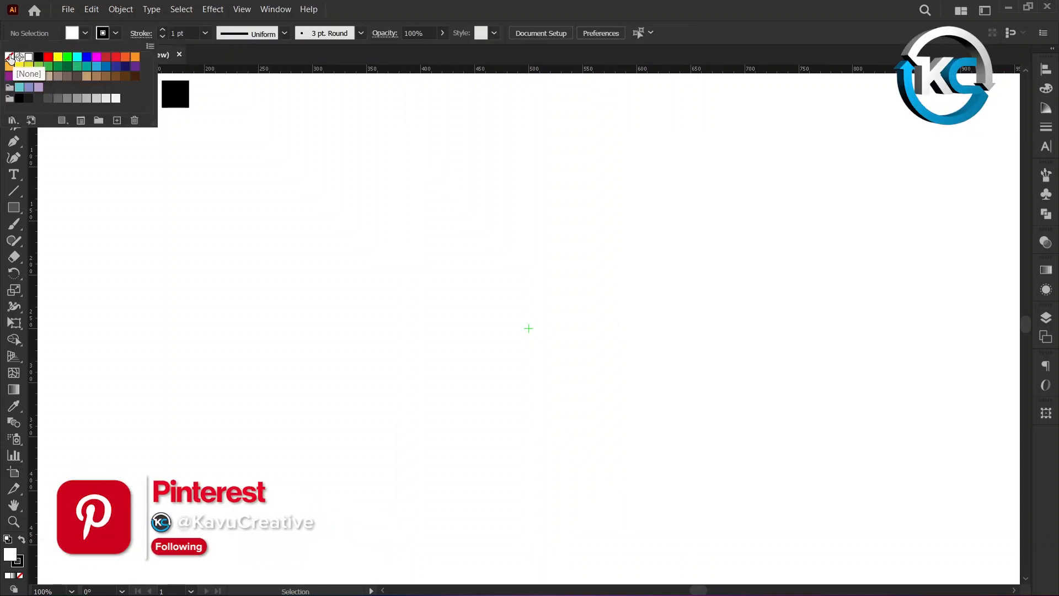
click(10, 57)
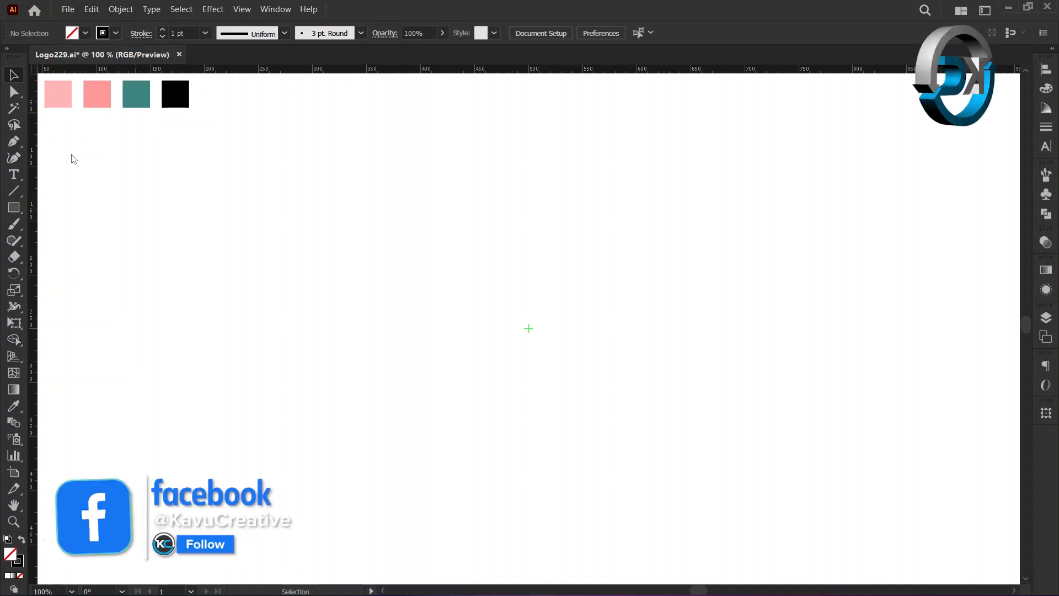
right_click(20, 208)
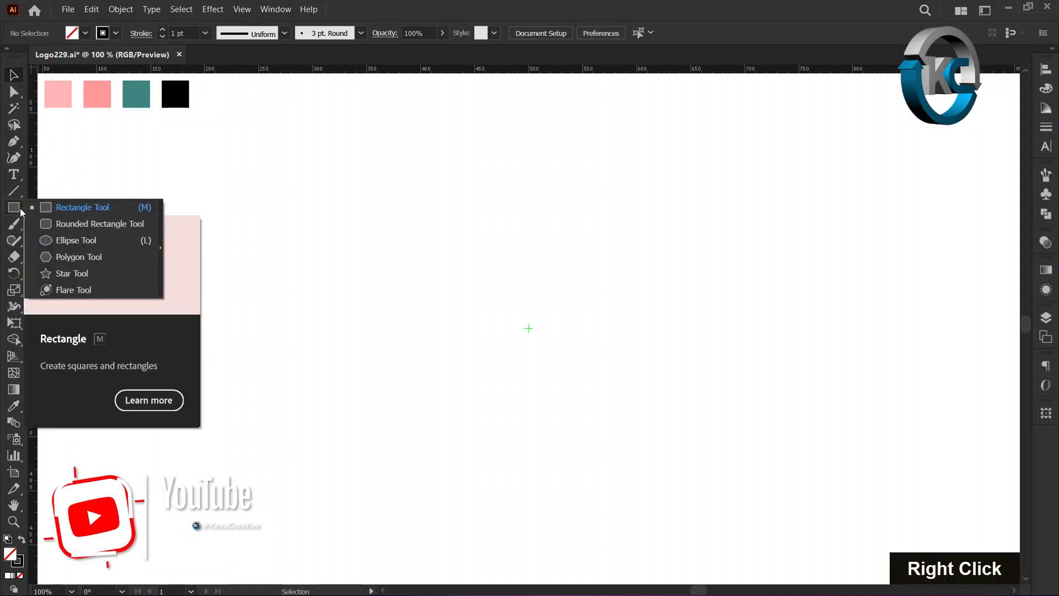
click(54, 242)
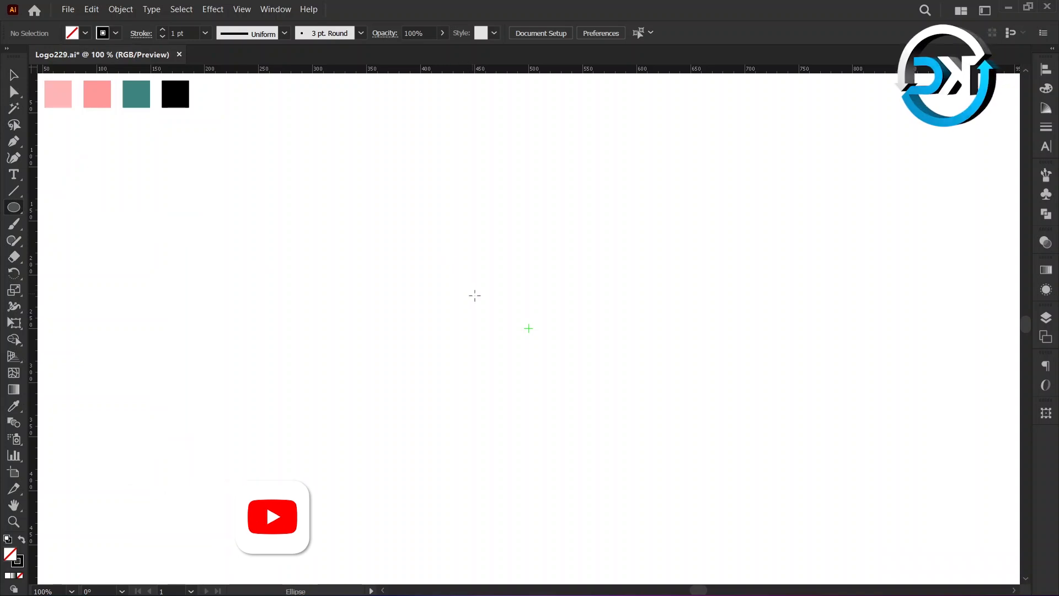
alt+click(524, 329)
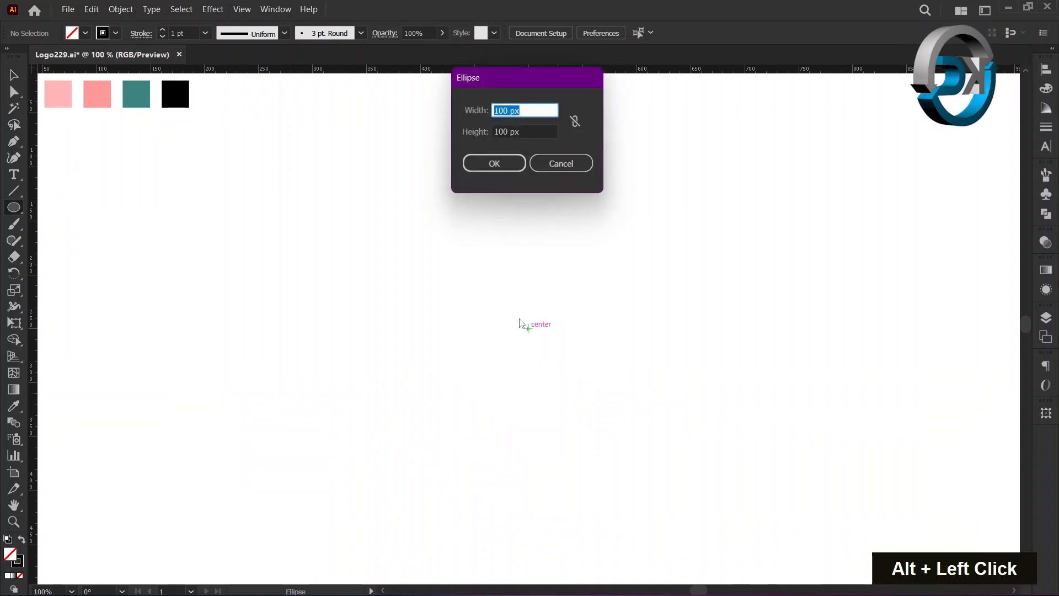
text(22)
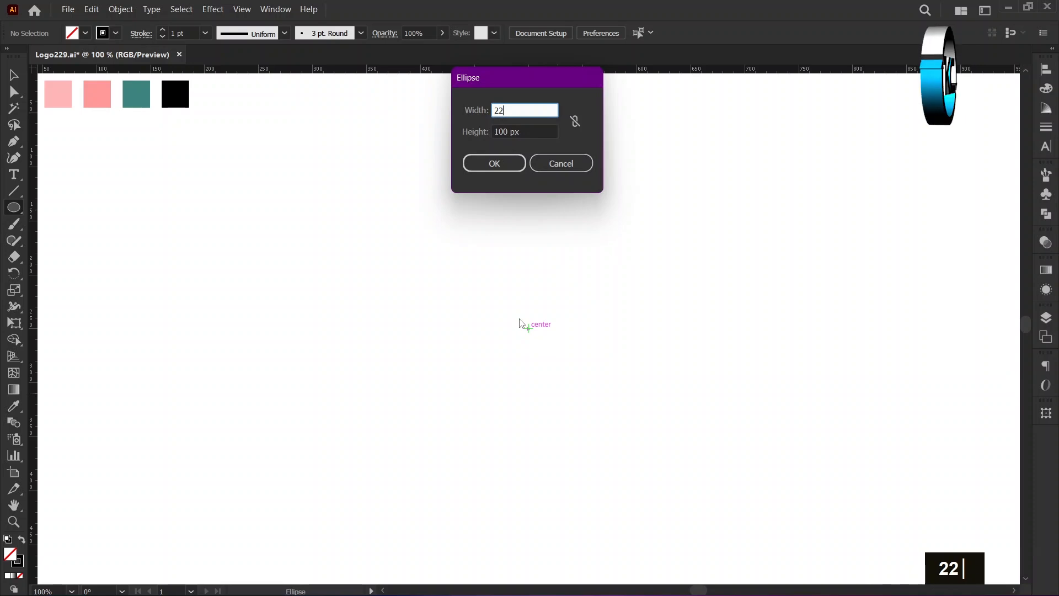
text(0)
key(Tab)
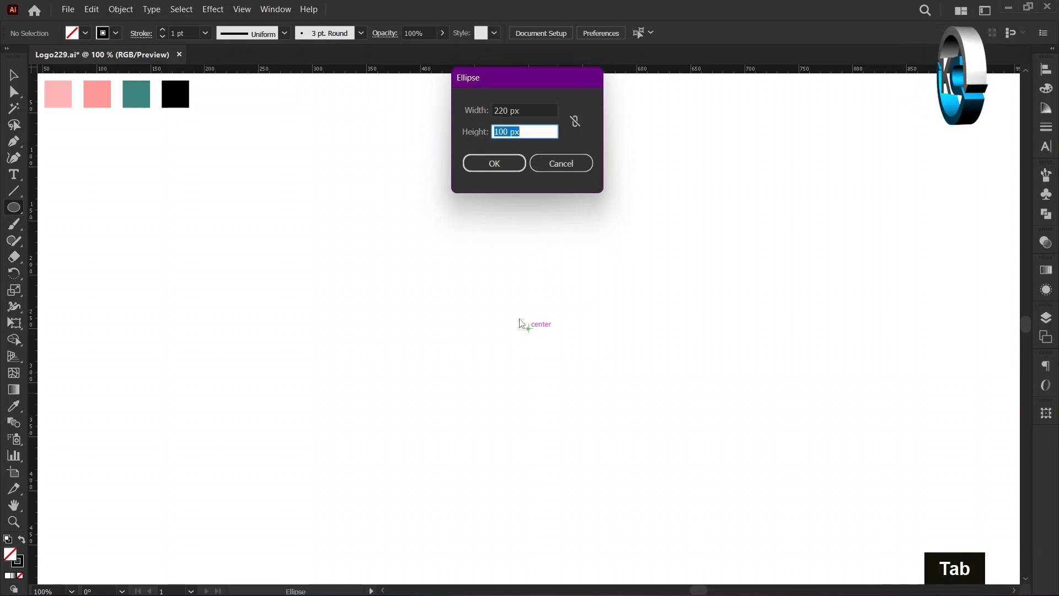
text(200)
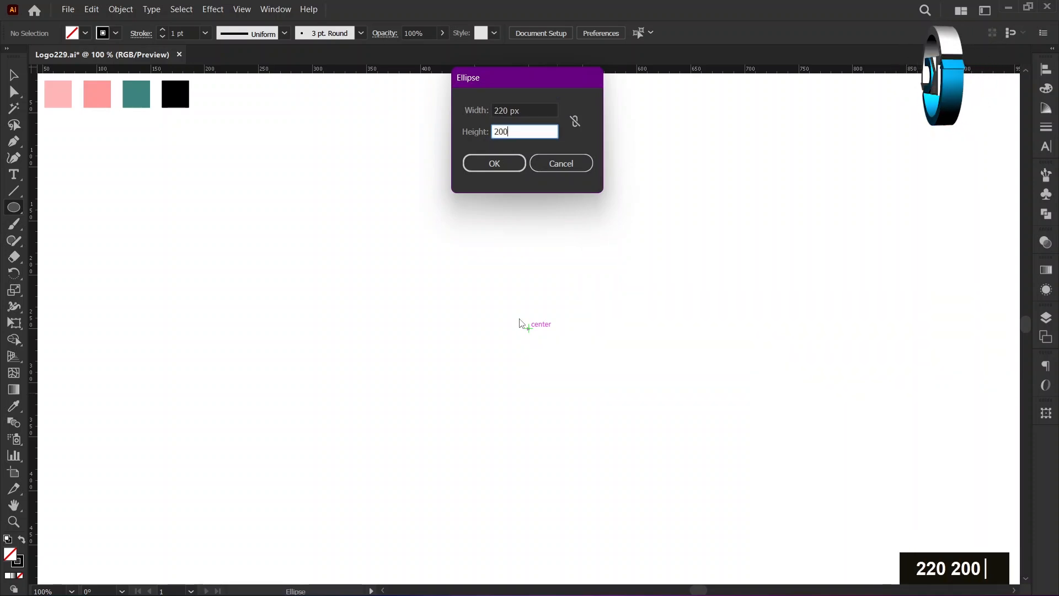
key(Tab)
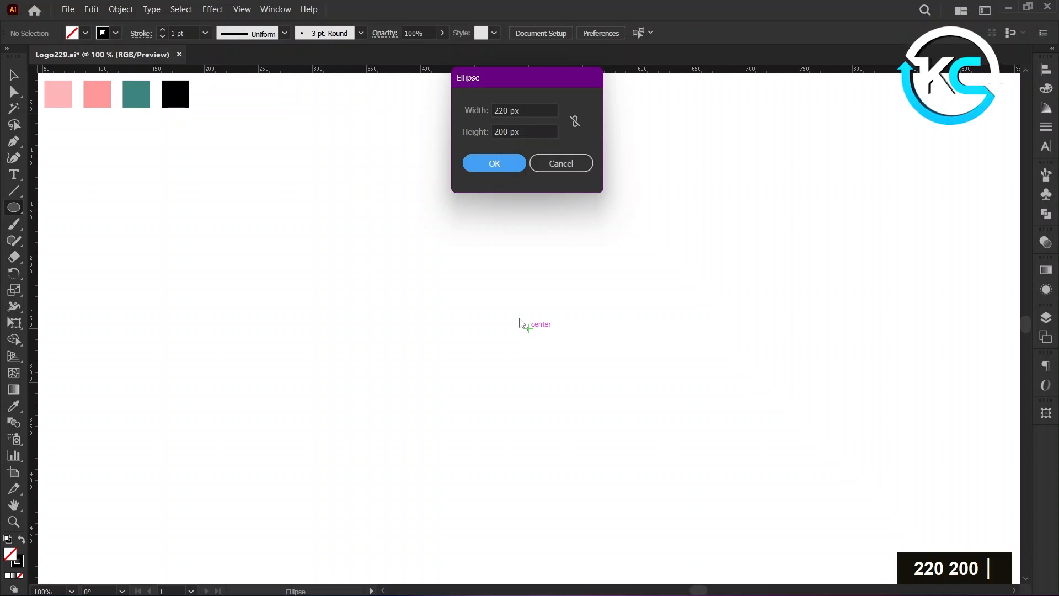
click(501, 158)
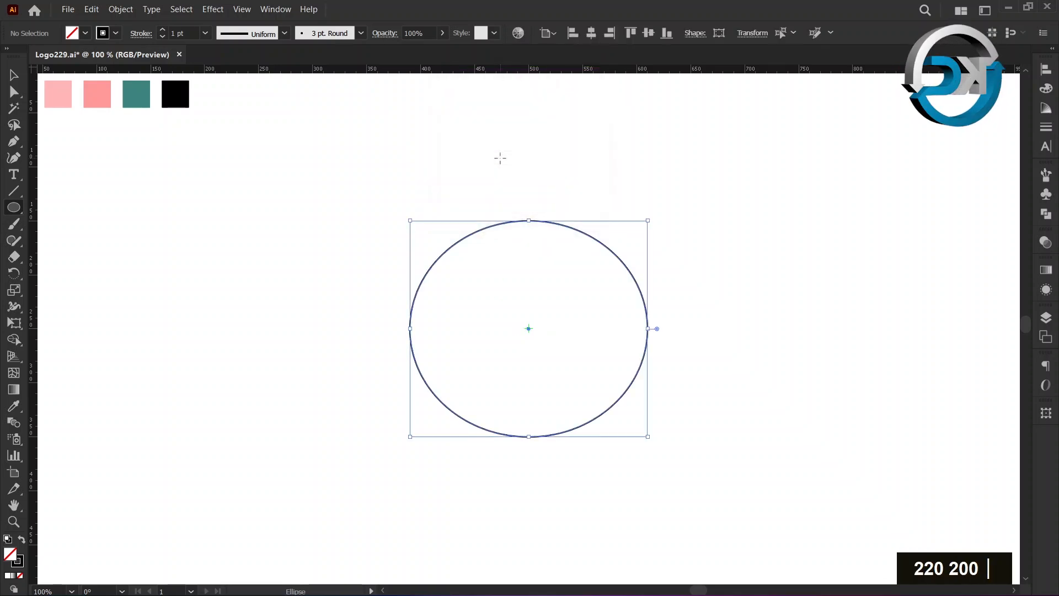
click(14, 75)
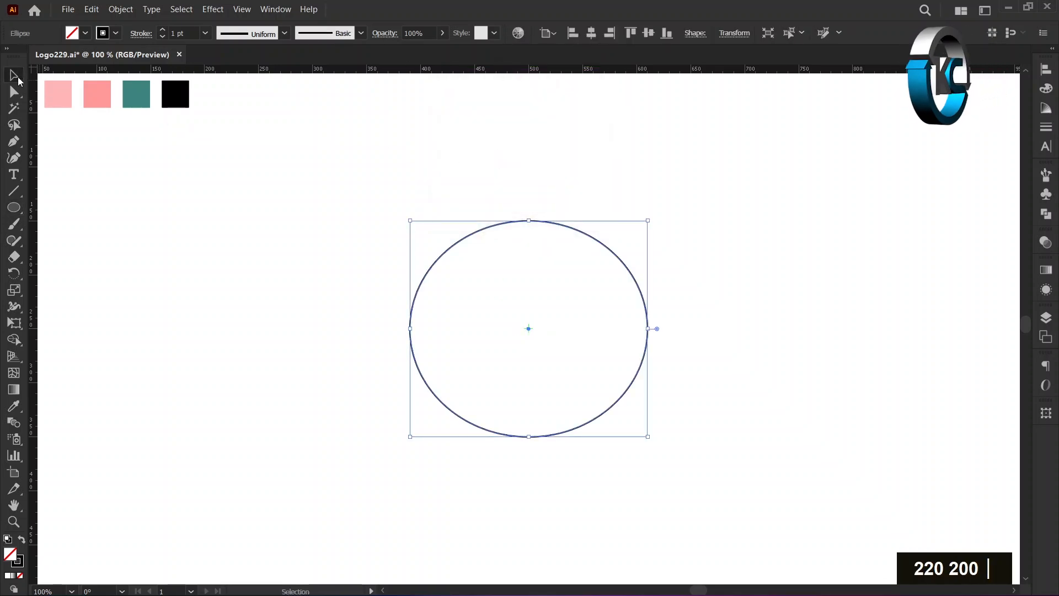
click(130, 207)
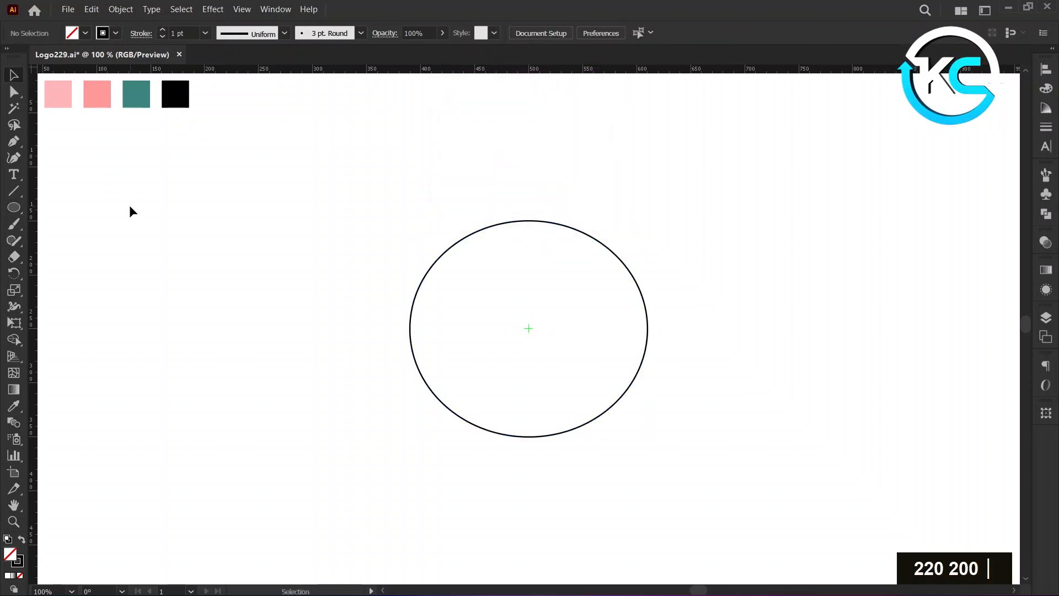
Step: Draw a 70 × 70 px circle centred inside the large ellipse
click(21, 210)
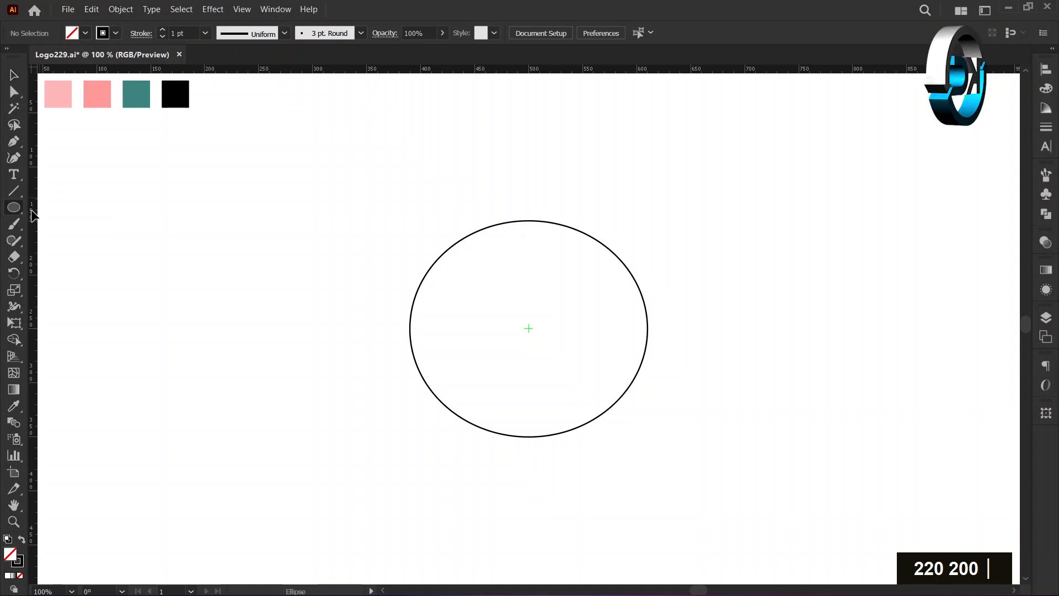
alt+click(528, 329)
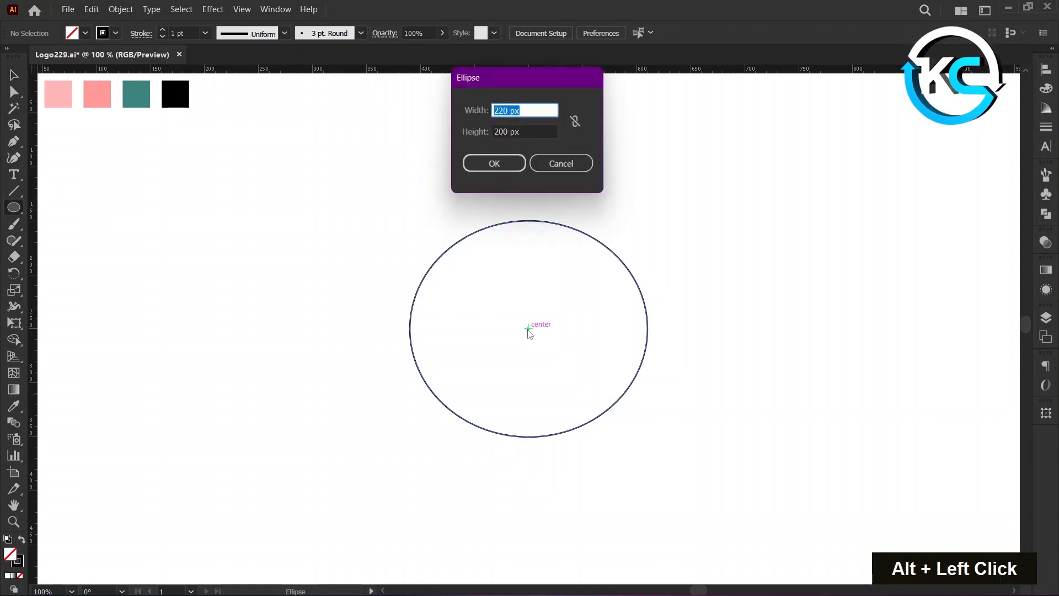
text(7)
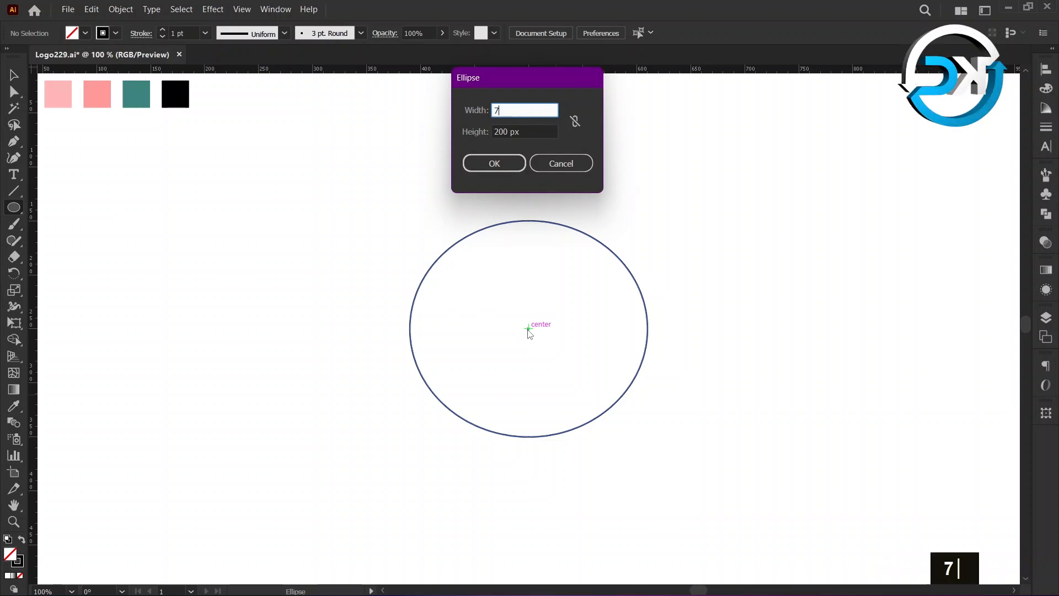
text(0)
key(Tab)
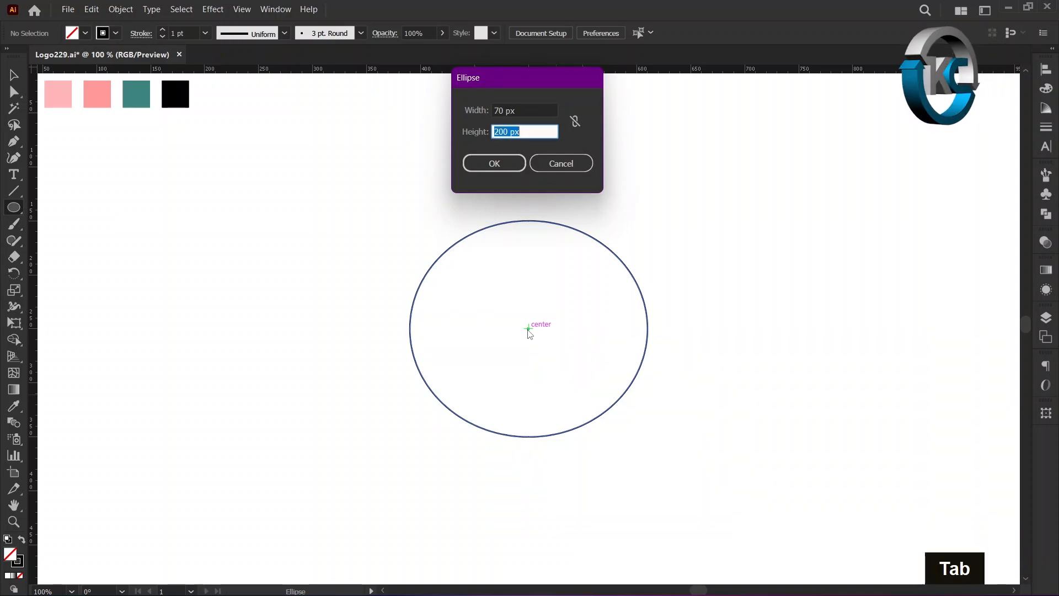
text(70)
key(Tab)
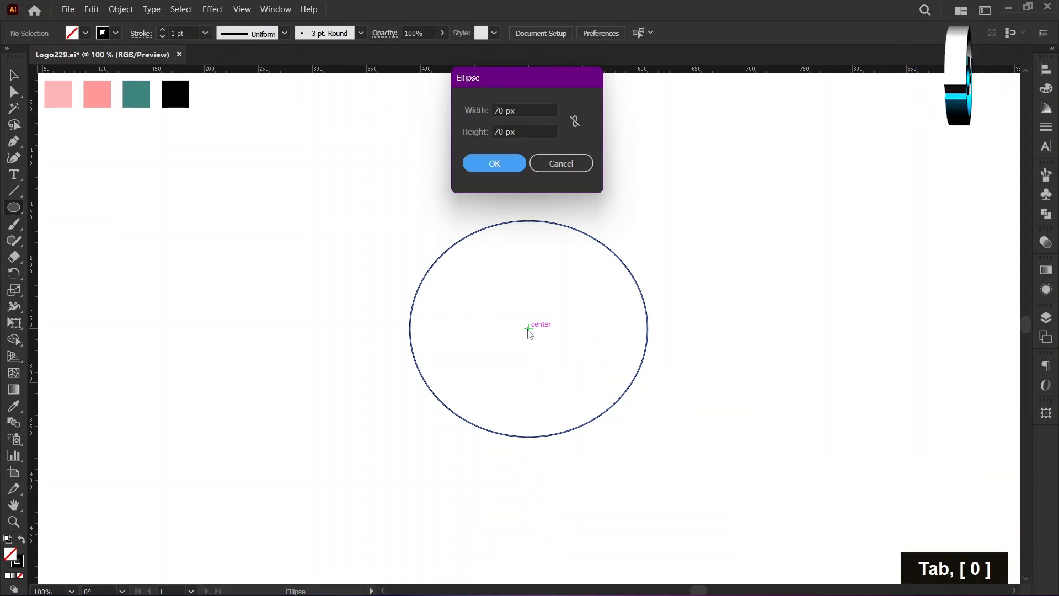
click(509, 166)
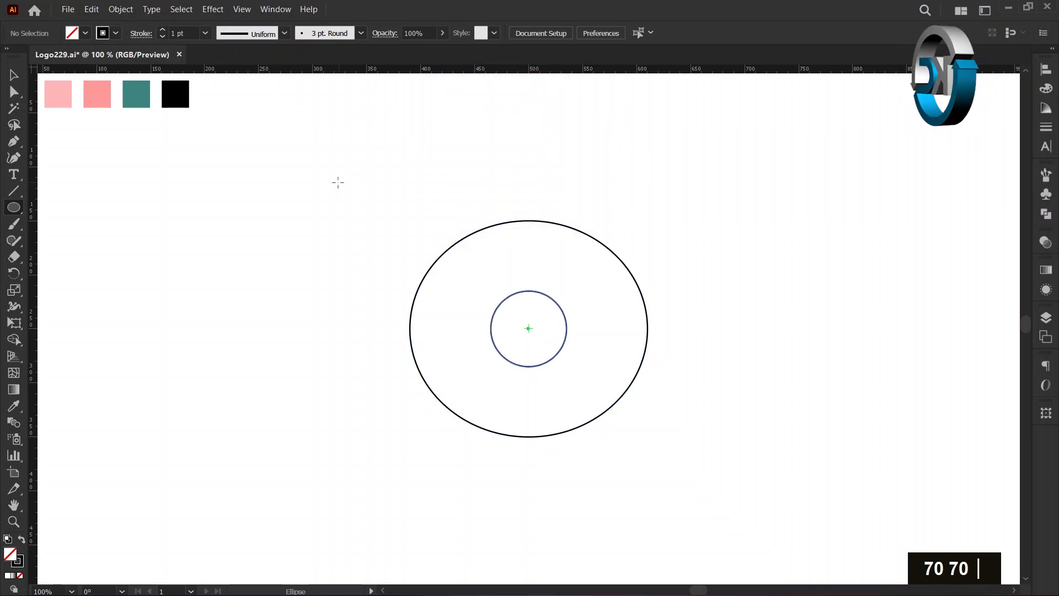
click(14, 75)
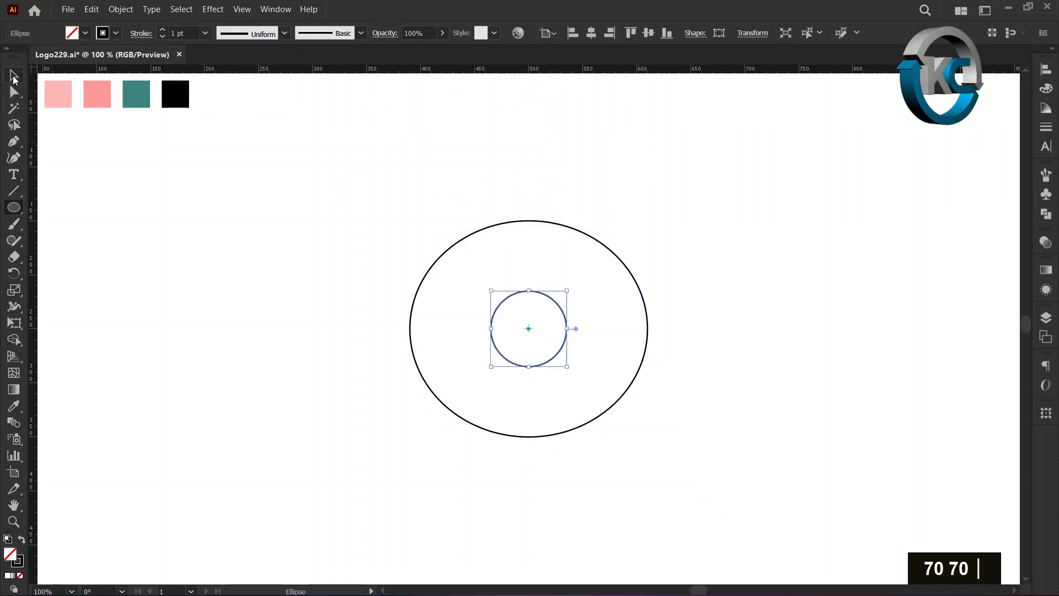
Step: Draw a 35 × 35 px circle concentric with the 70 px circle
click(14, 207)
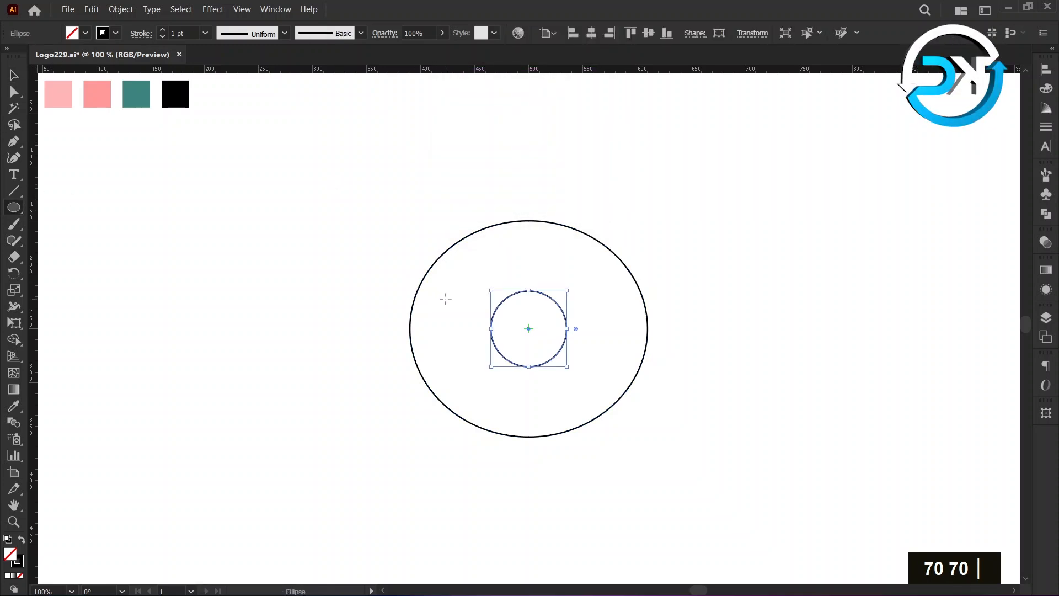
ctrl+click(445, 298)
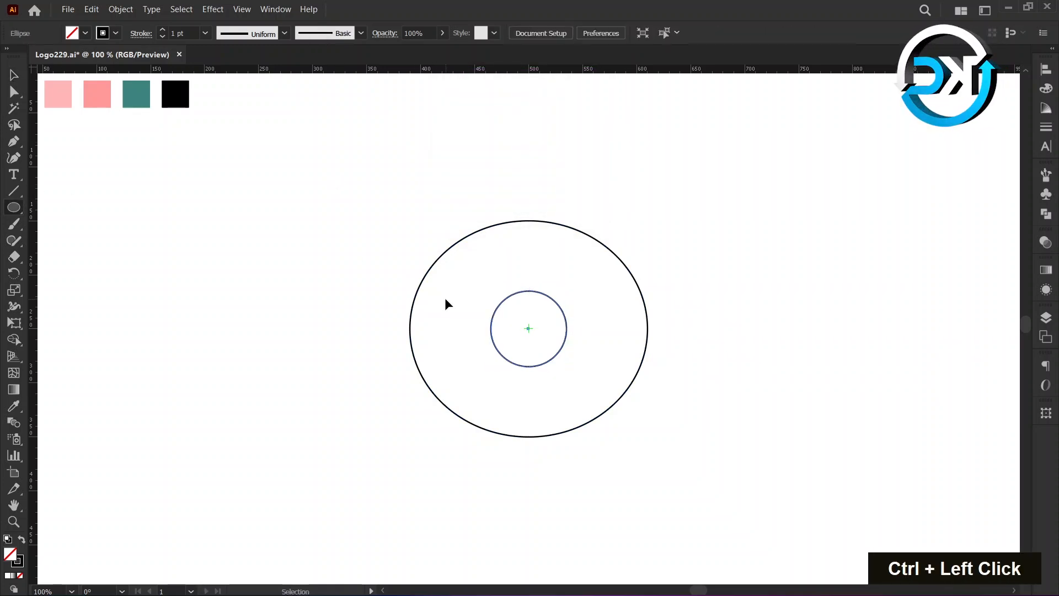
alt+click(528, 330)
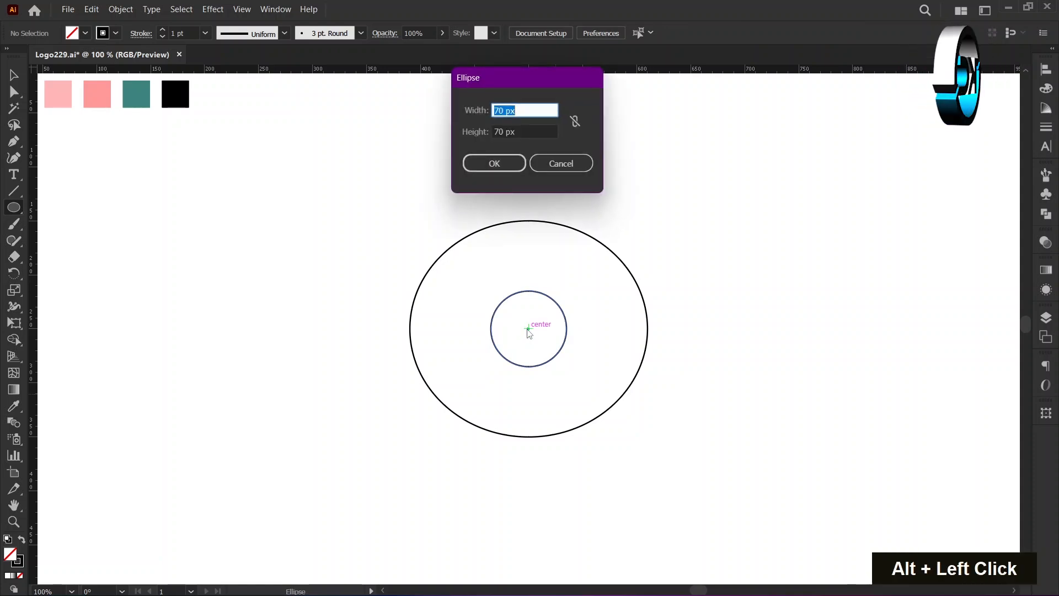
text(3)
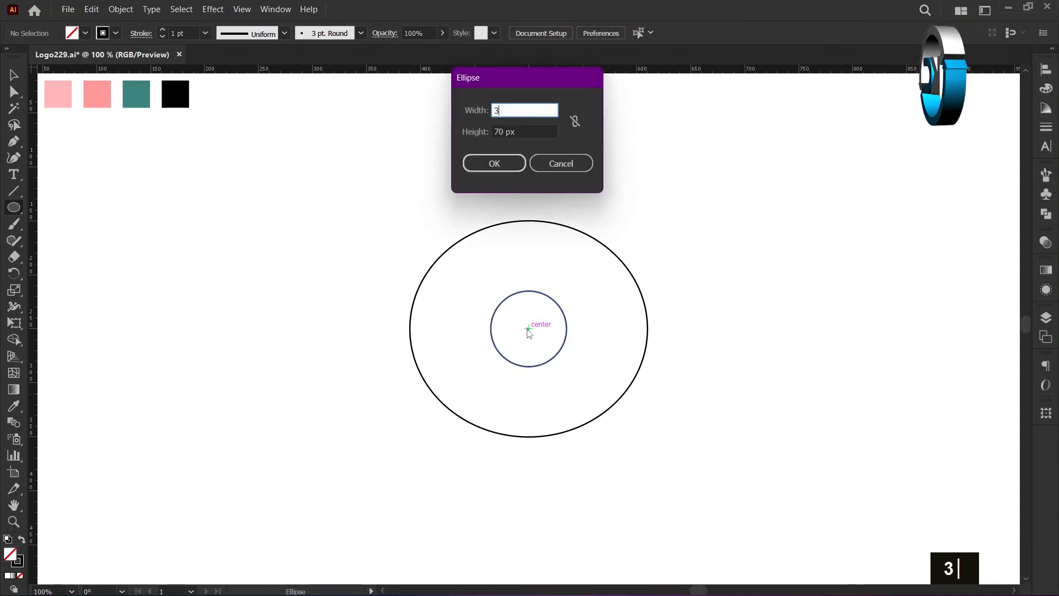
text(5)
key(Tab)
text(35)
key(Tab)
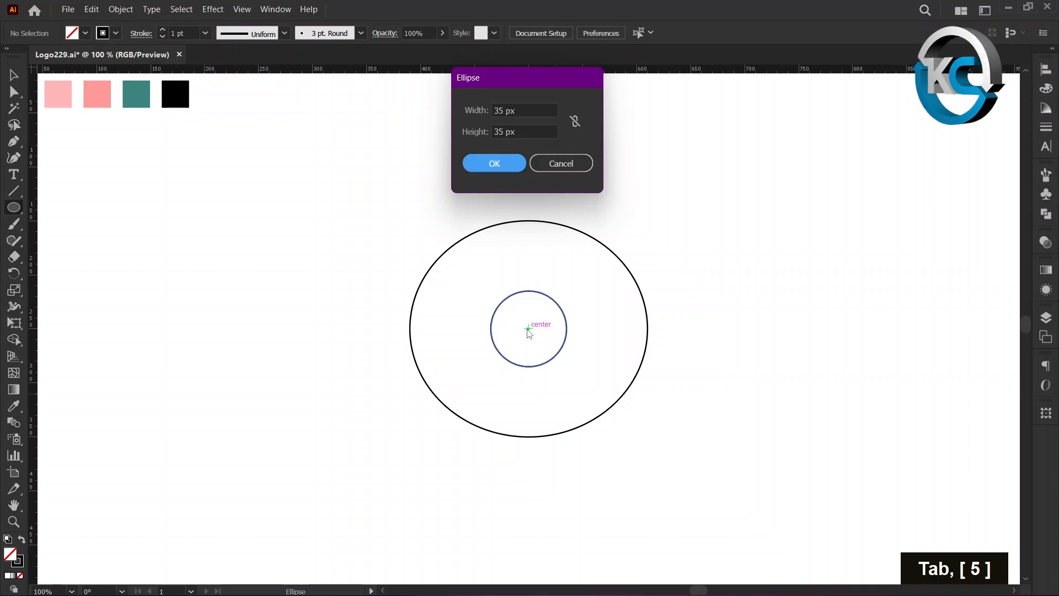
click(493, 160)
Step: Move the two small concentric circles together onto the large ellipse's upper-left edge, aligning the outer circle with the ellipse's left extent
key(v)
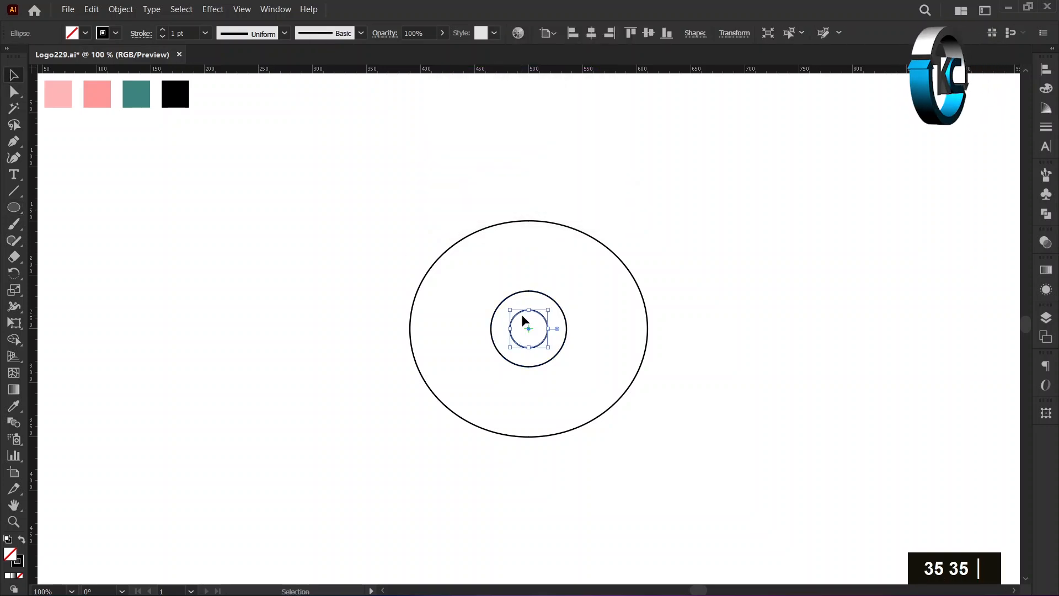
shift+click(568, 332)
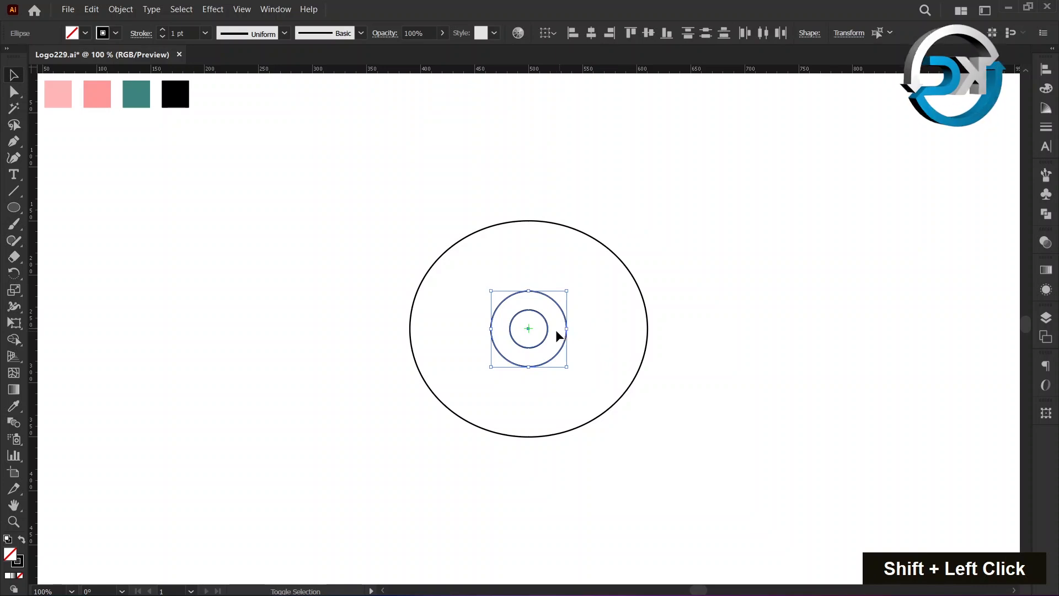
drag(527, 329, 436, 262)
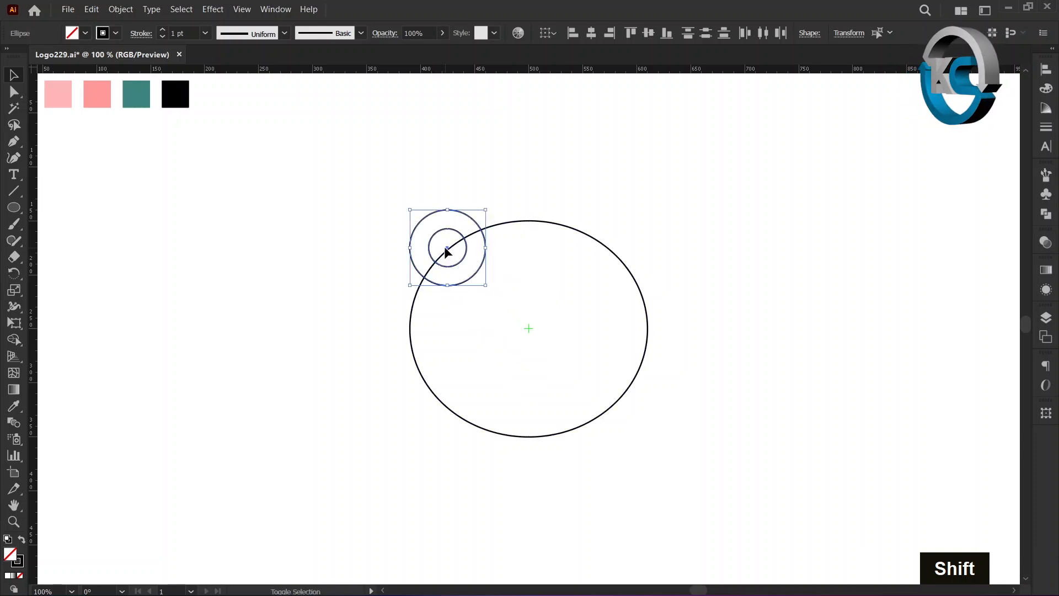
Step: Duplicate the pair of concentric circles horizontally onto the large ellipse's upper-right edge, mirroring the first pair's position
shift+click(448, 252)
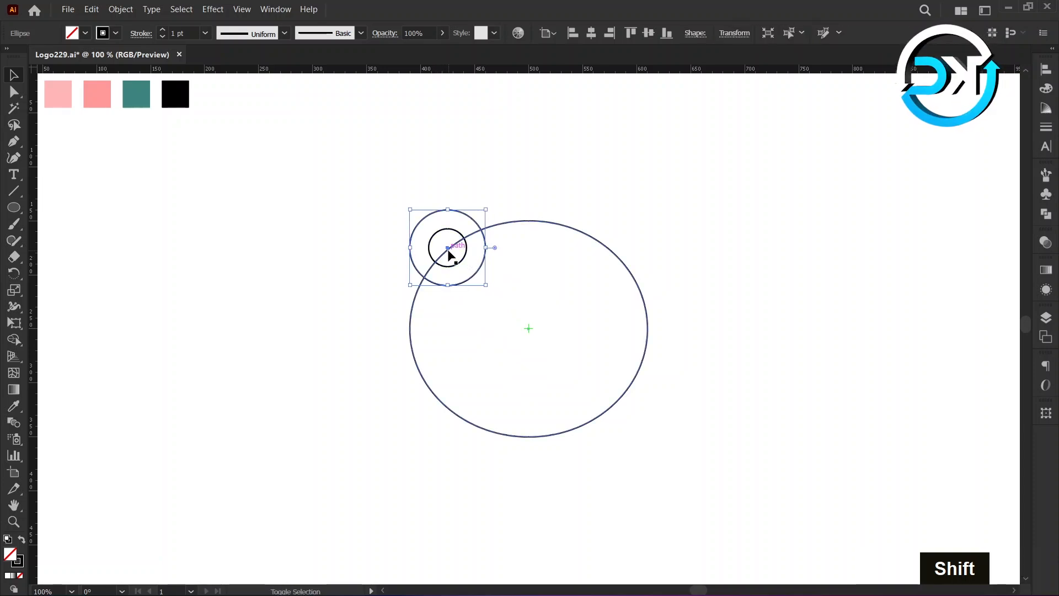
shift+click(455, 264)
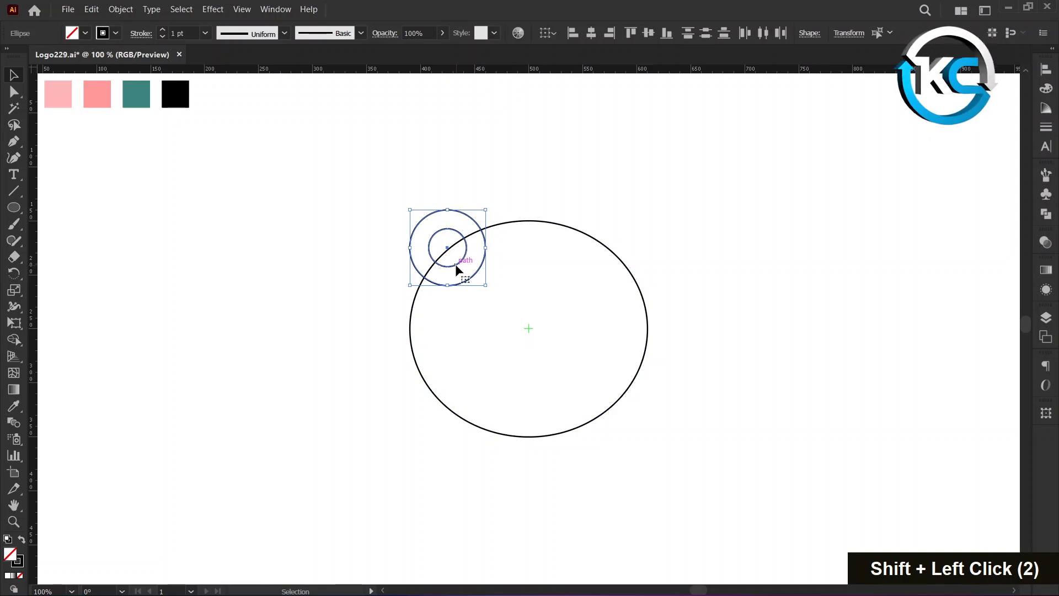
drag(460, 267, 621, 263)
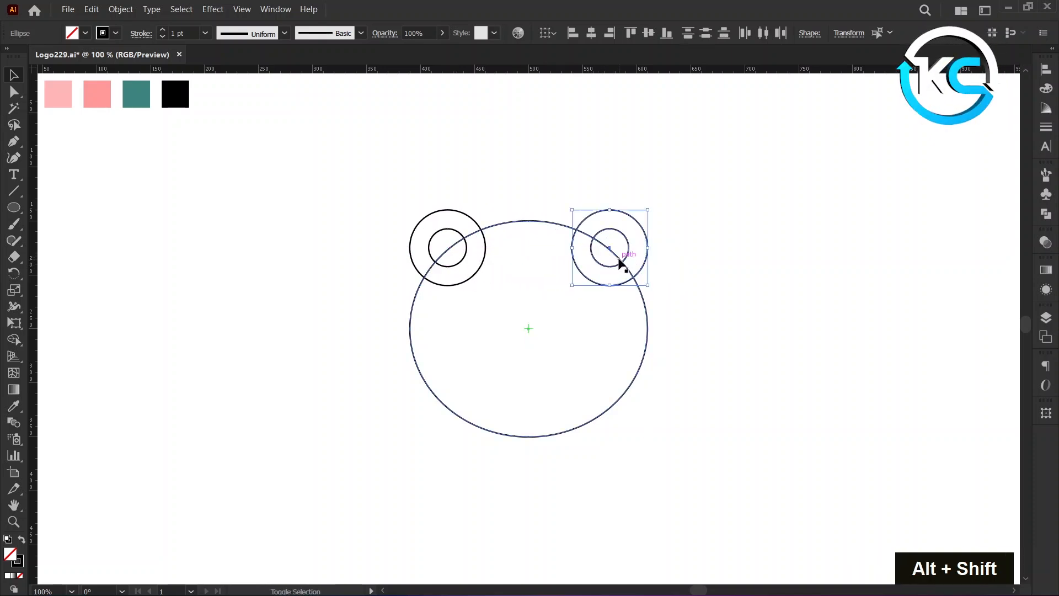
click(704, 307)
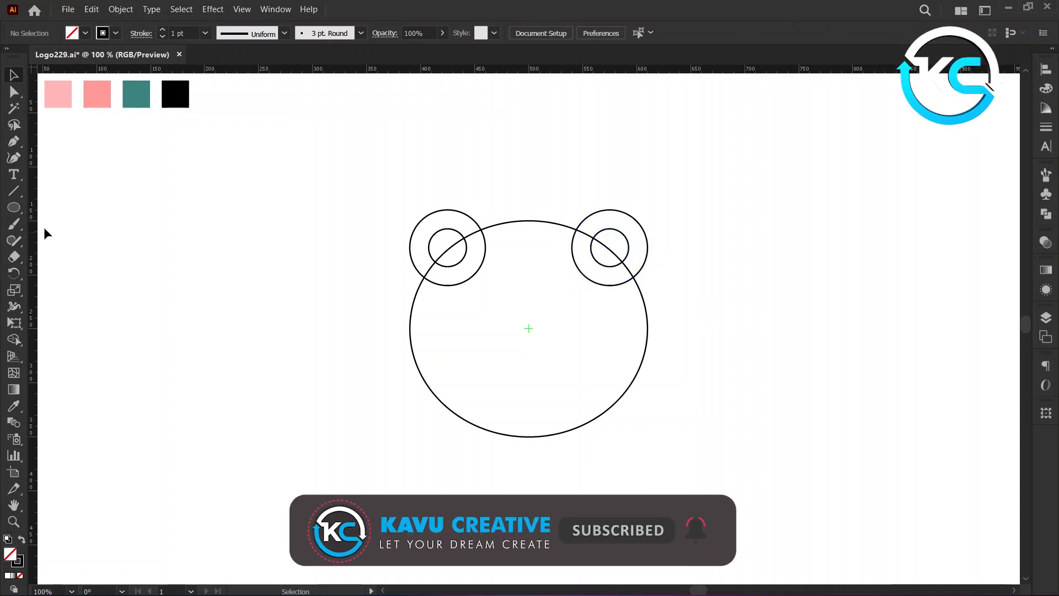
Step: Draw an 80 × 75 px ellipse for the snout, centred inside the large head ellipse
click(21, 209)
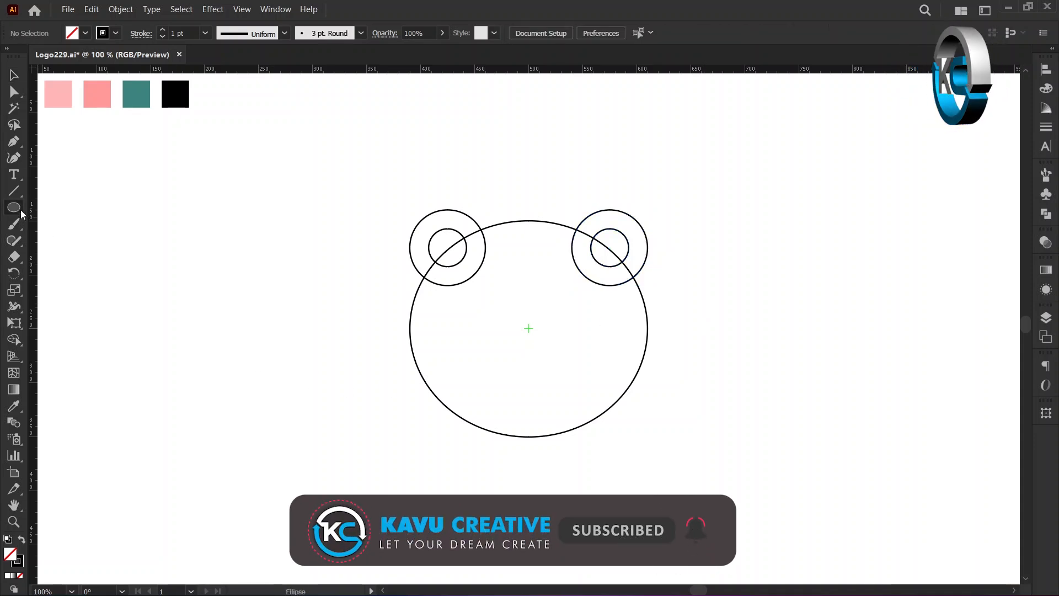
alt+click(529, 328)
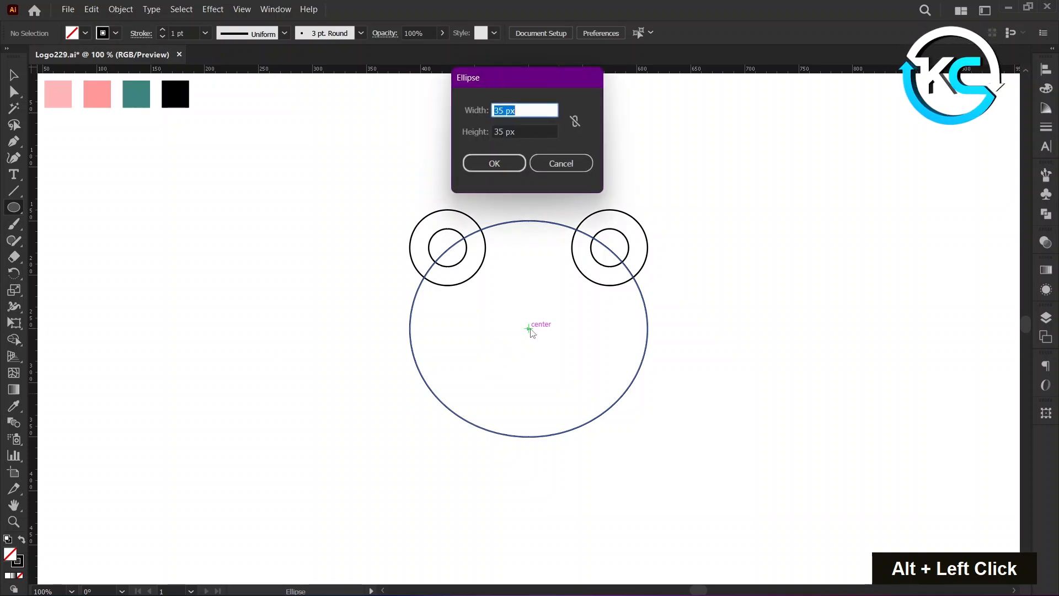
text(80)
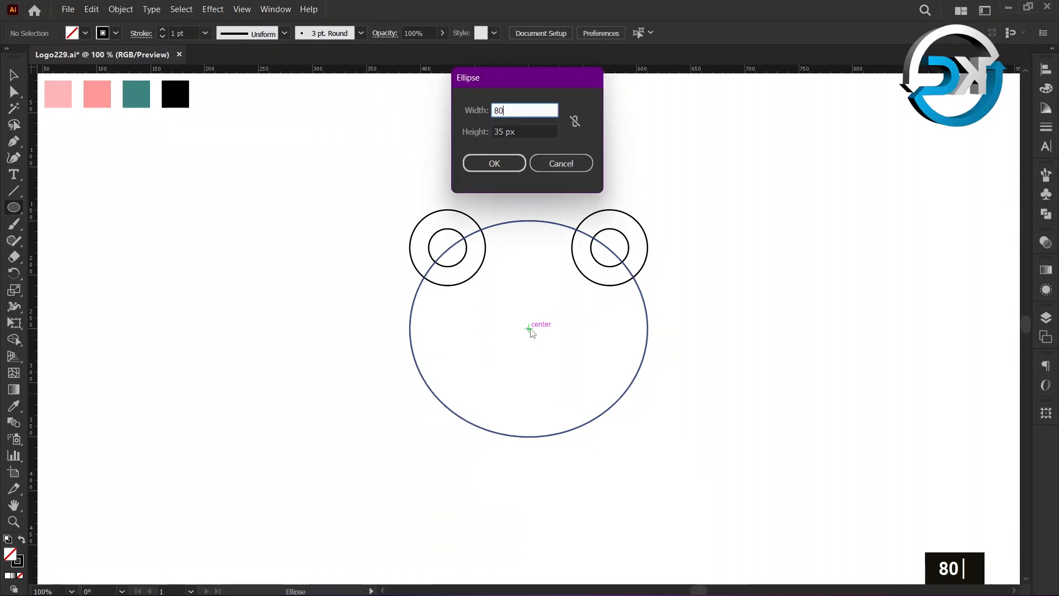
key(Tab)
text(7)
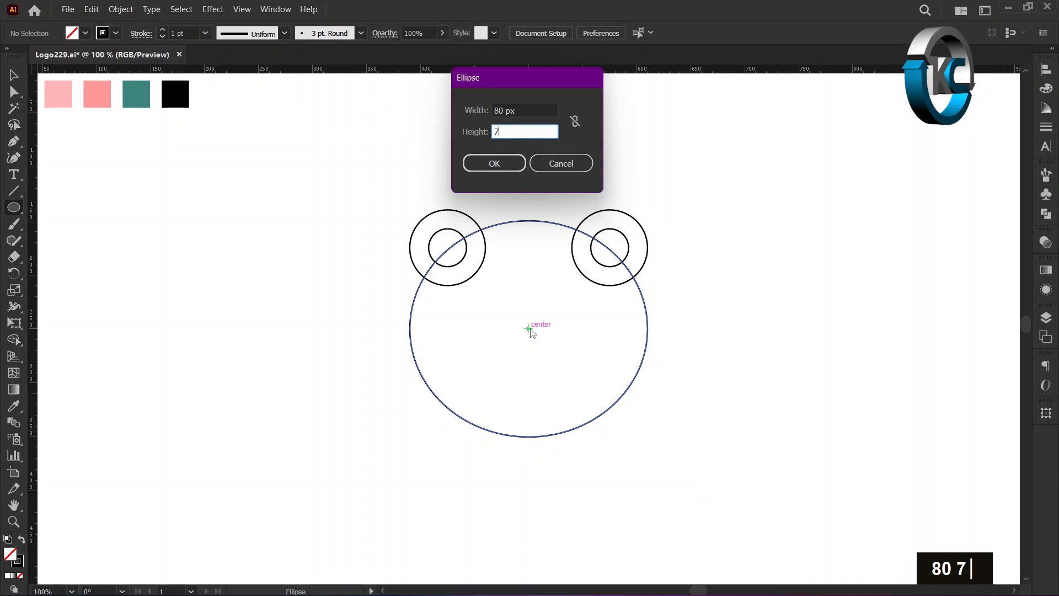
text(5)
key(Tab)
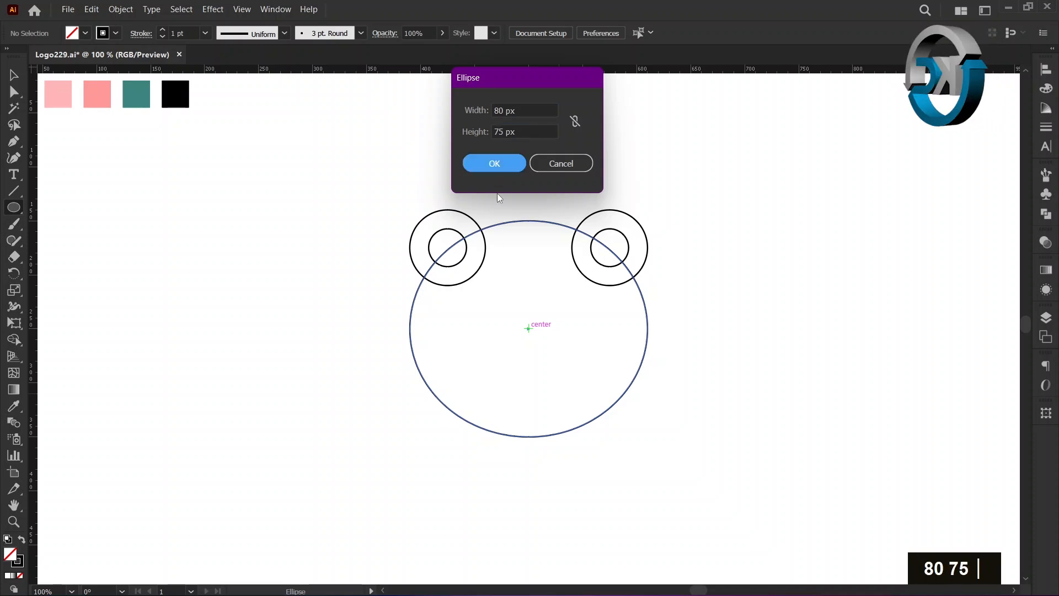
click(499, 171)
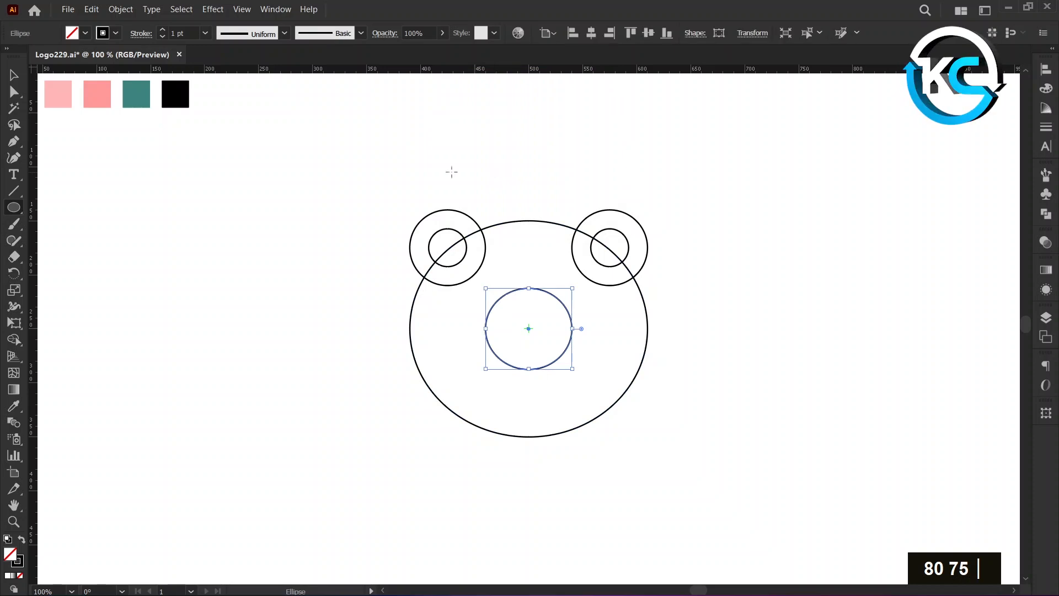
click(13, 76)
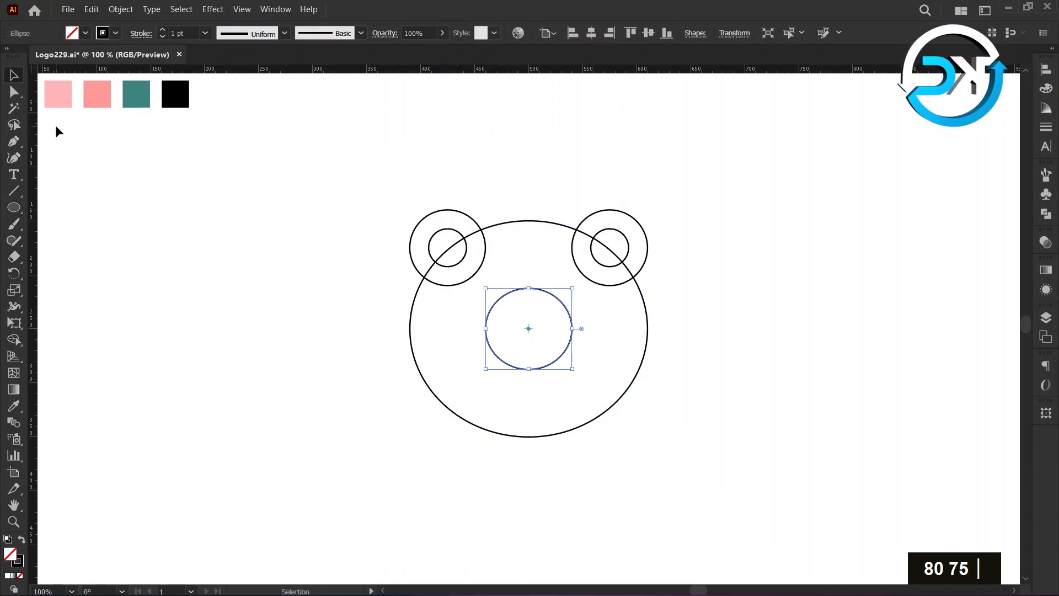
click(57, 131)
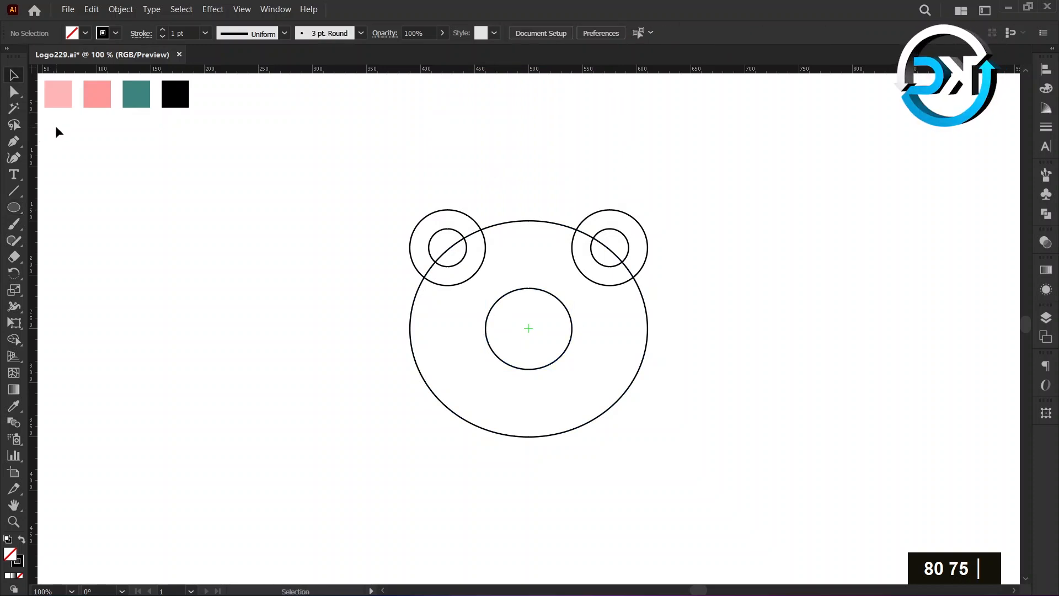
Step: Draw a 10 × 20 px ellipse for a nostril at the centre of the snout ellipse
click(16, 211)
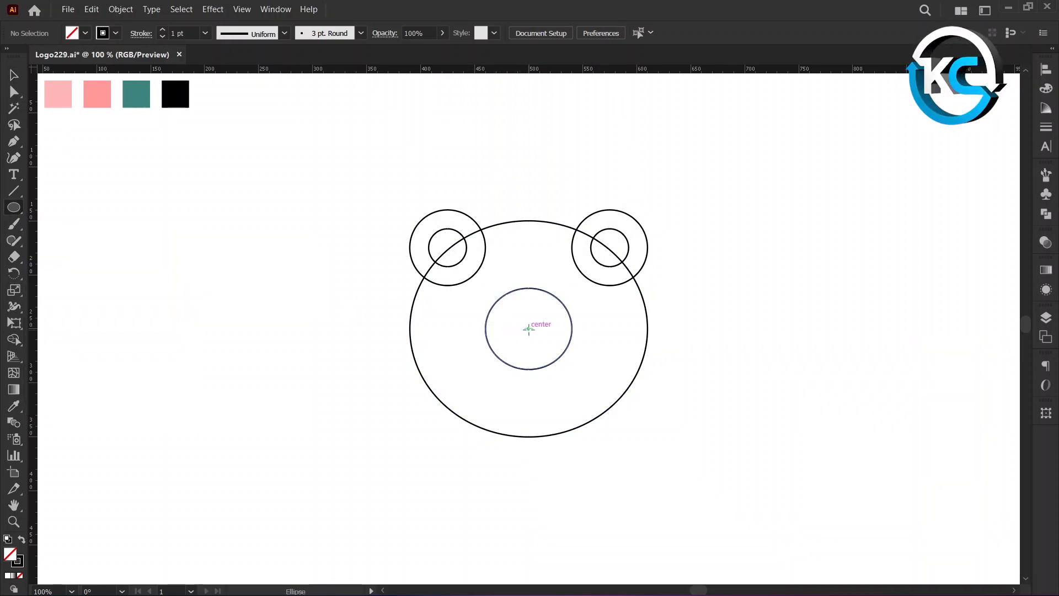
key(alt)
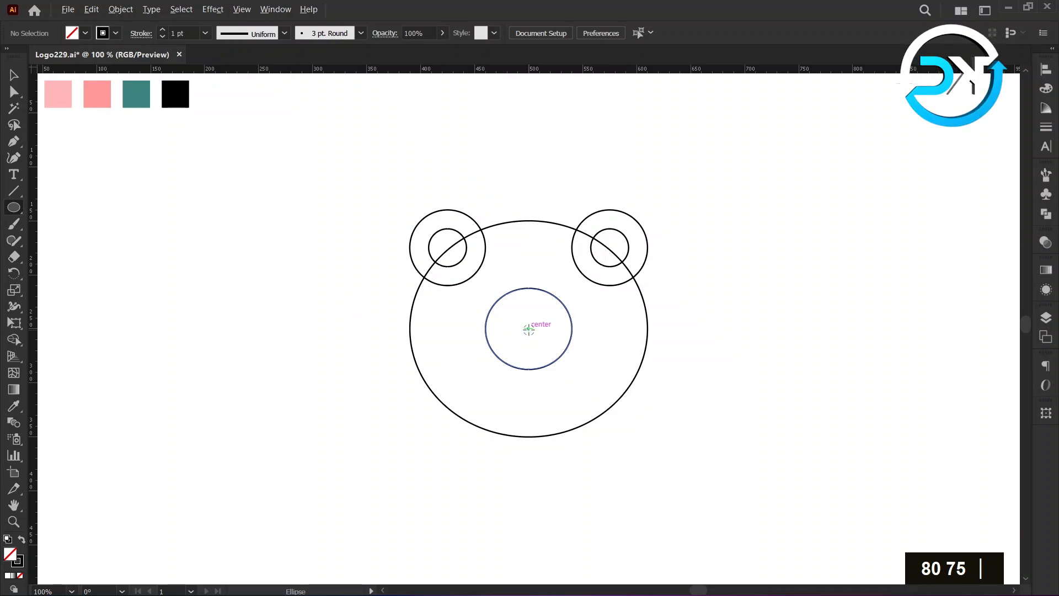
alt+click(528, 330)
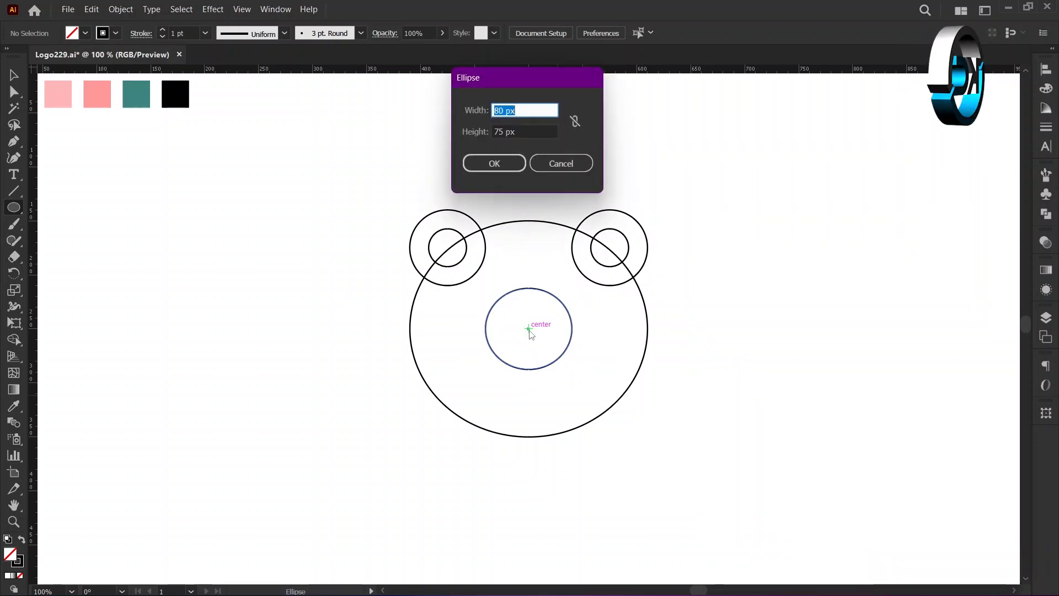
text(10)
key(Tab)
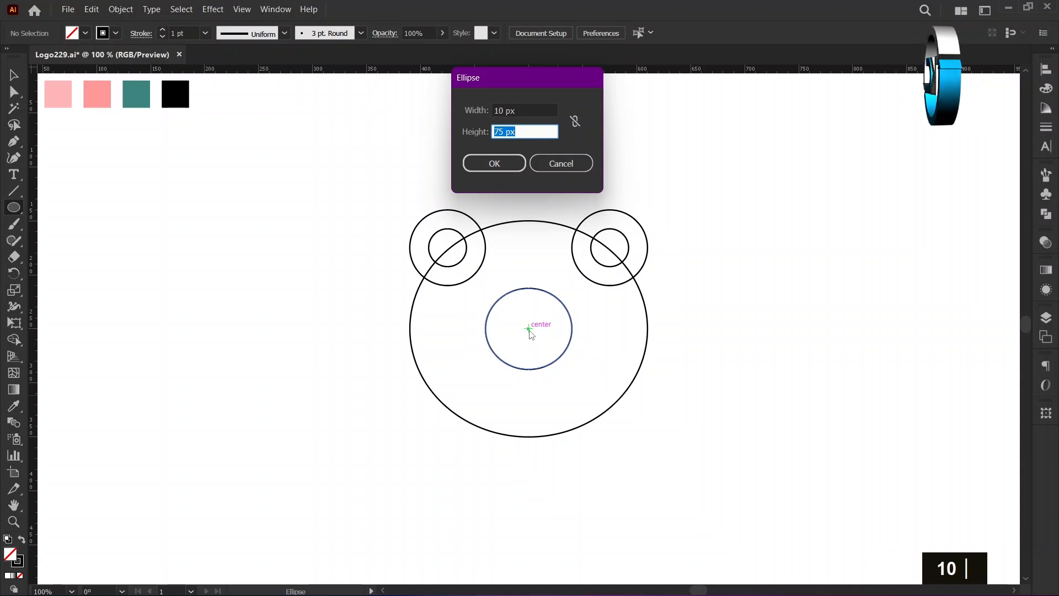
text(2)
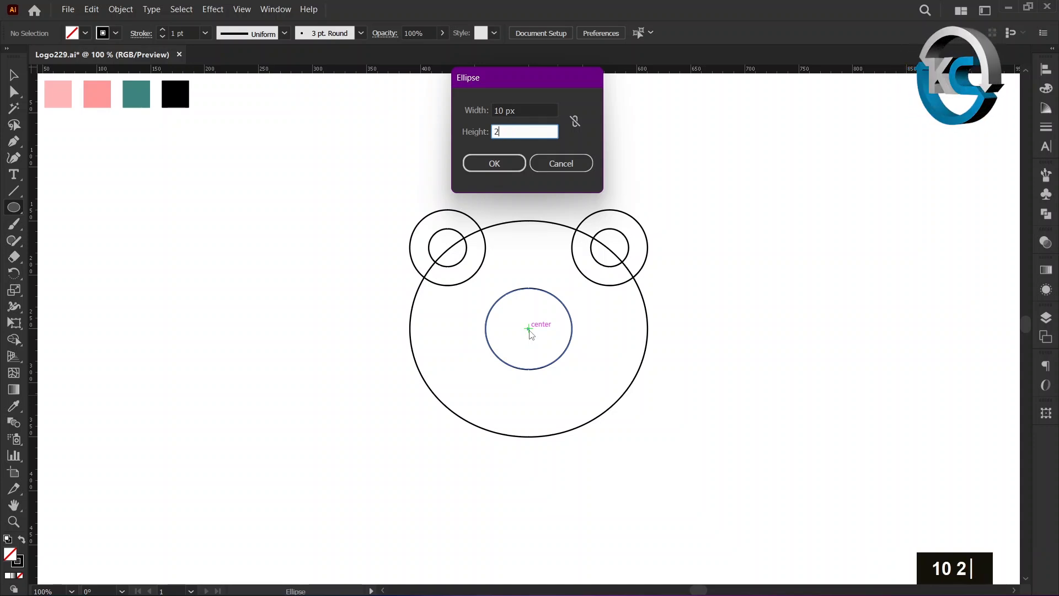
text(0)
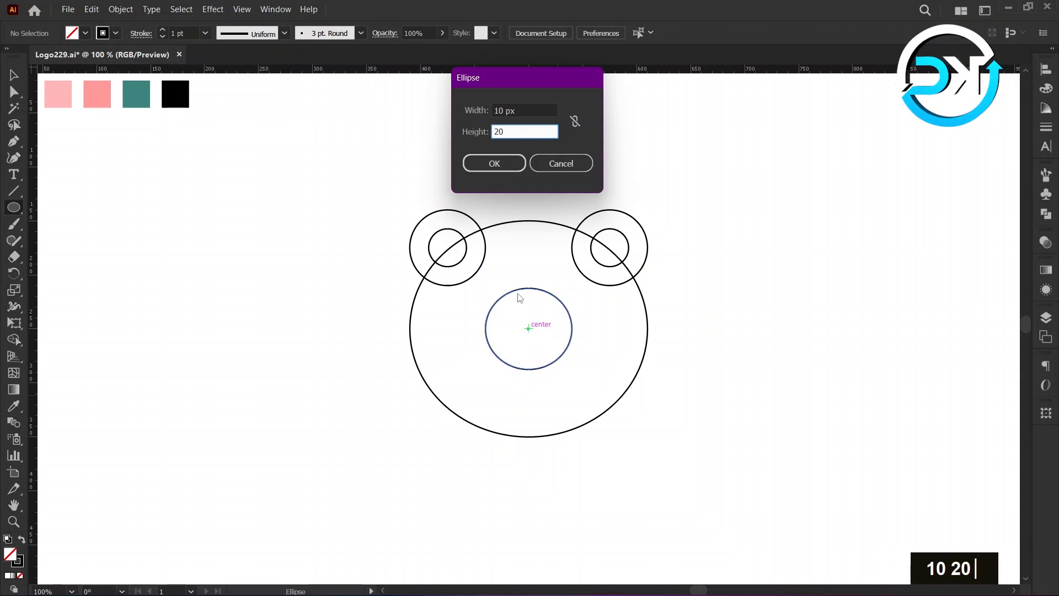
click(483, 164)
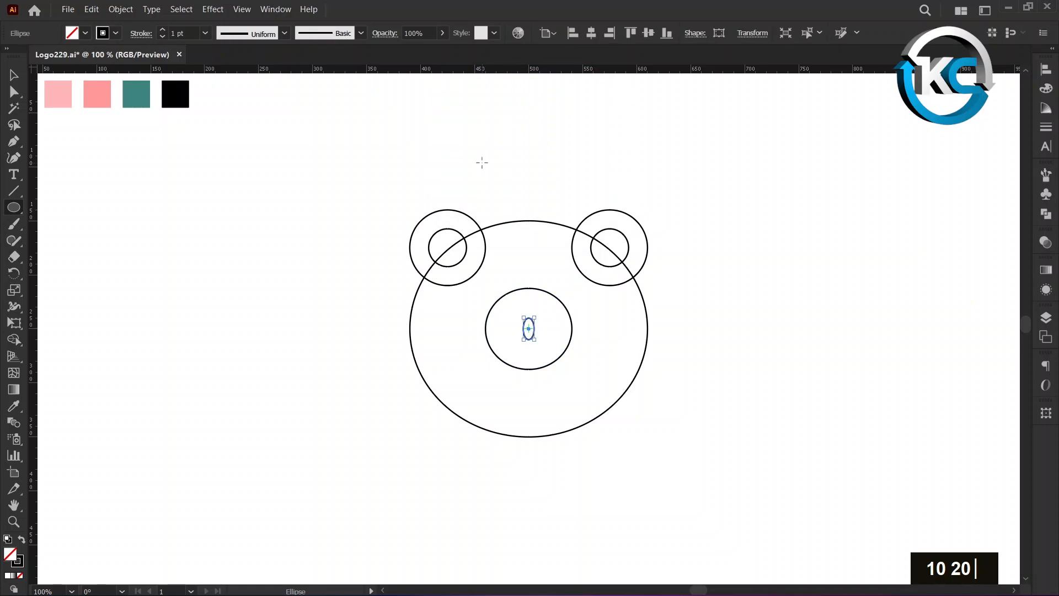
Step: Paste a copy of the nostril ellipse in place and shift the copy about 10 px to the left
click(15, 75)
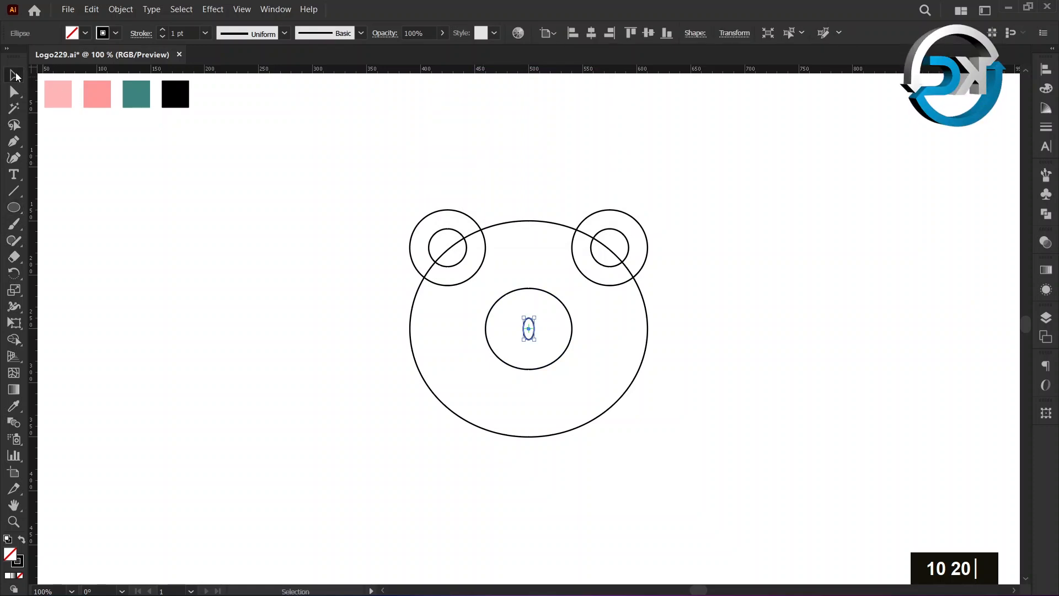
click(92, 10)
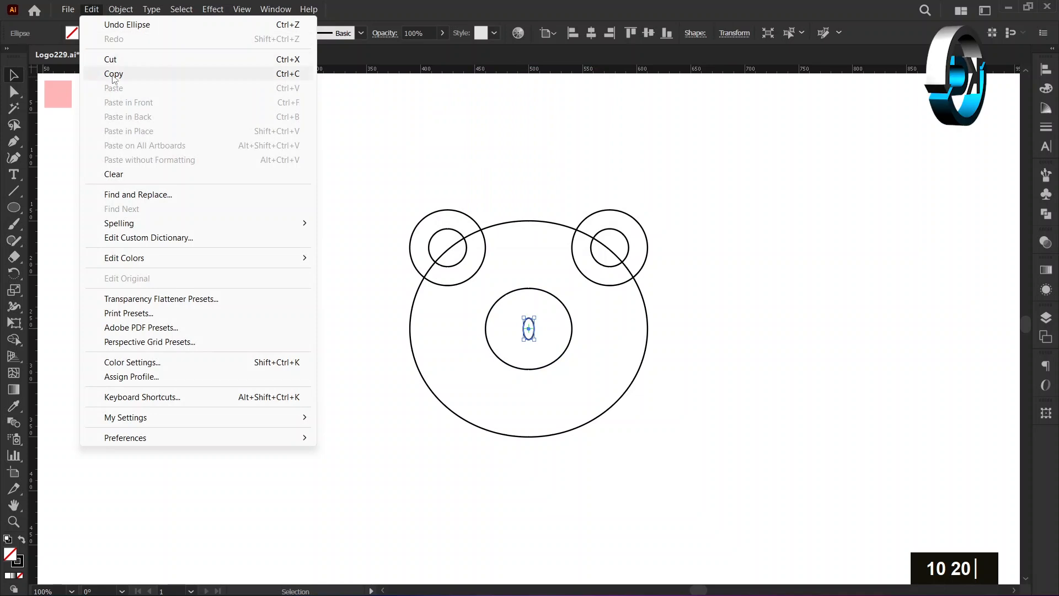
click(113, 74)
click(92, 10)
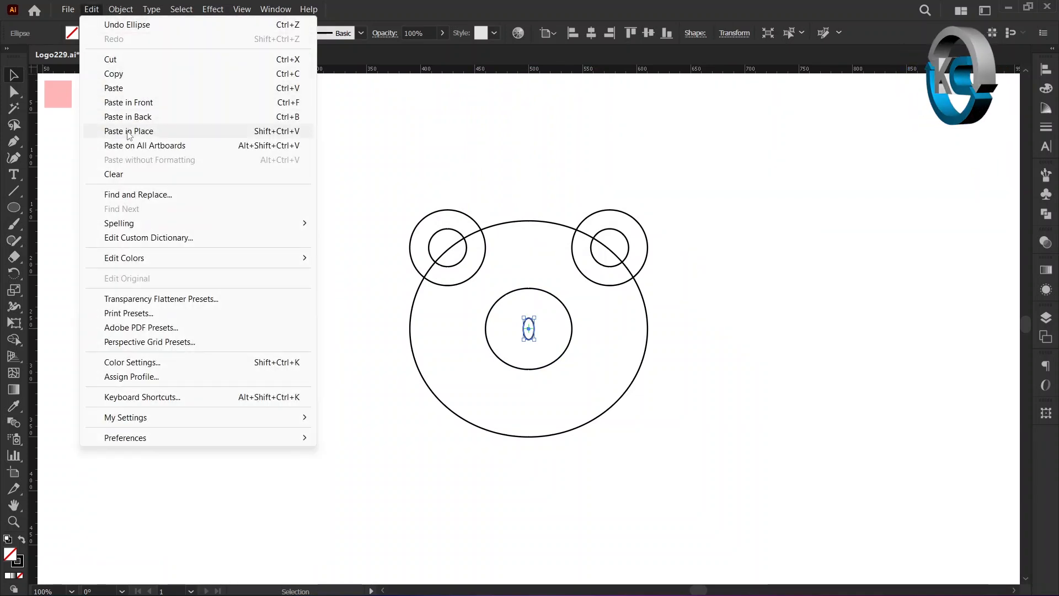
click(130, 131)
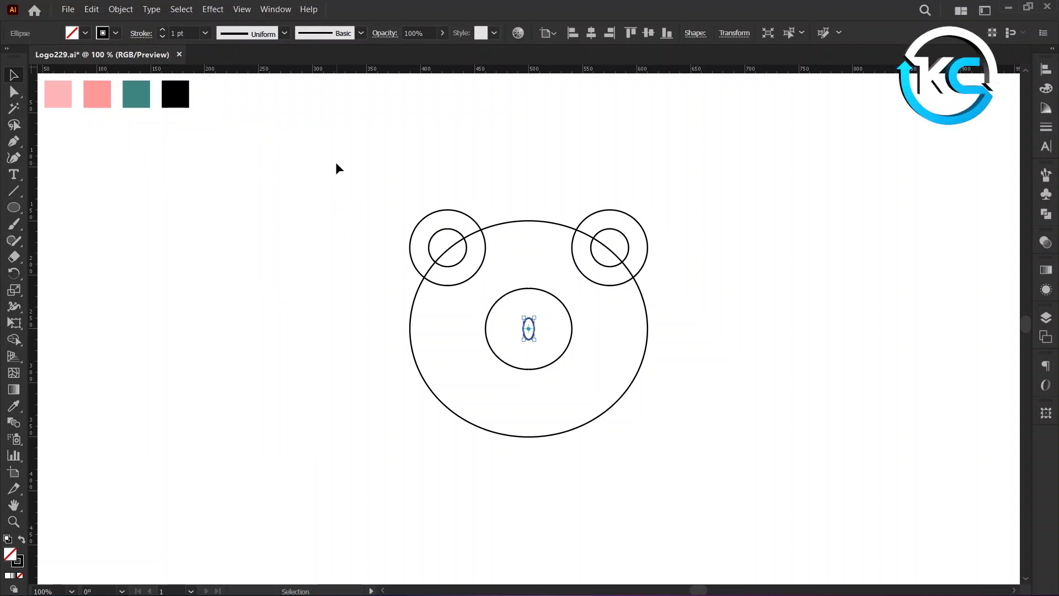
key(shift)
key(shift+Right)
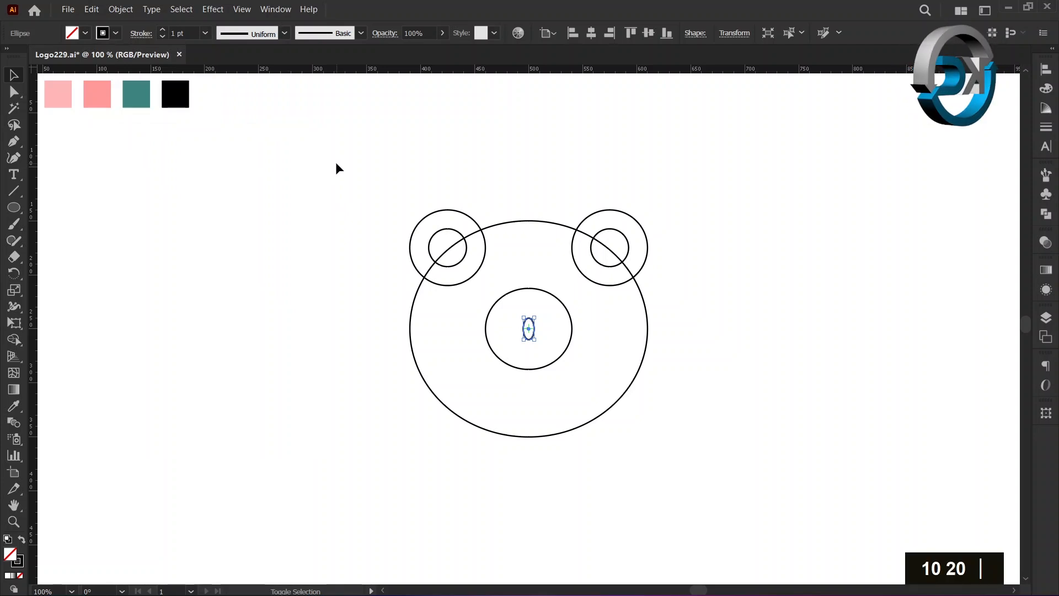
key(shift+Left)
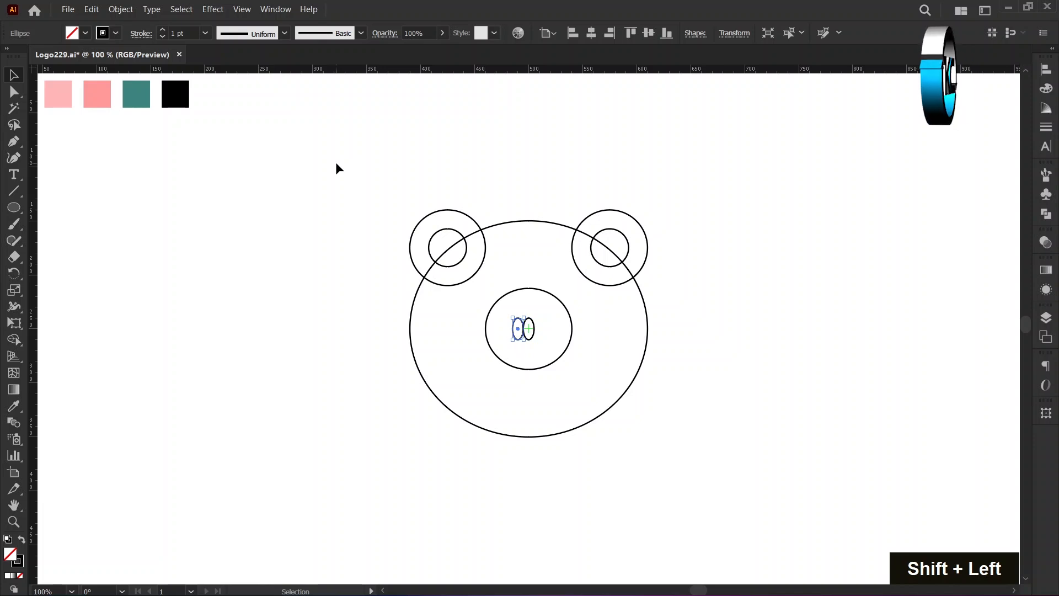
click(529, 181)
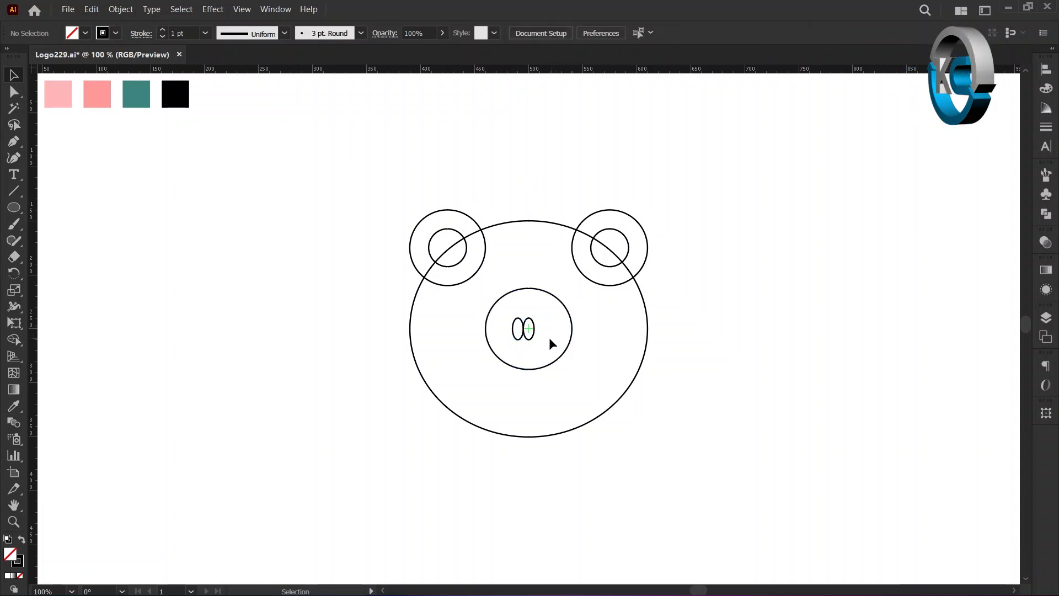
Step: Shift the original, centred nostril ellipse about 10 px to the right, mirroring its copy
click(531, 335)
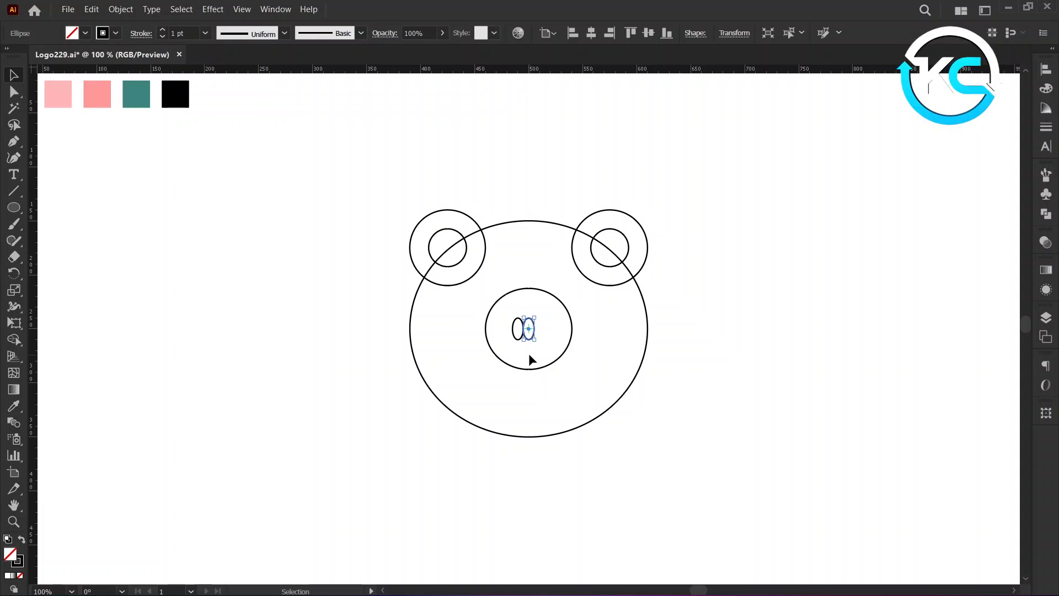
key(shift)
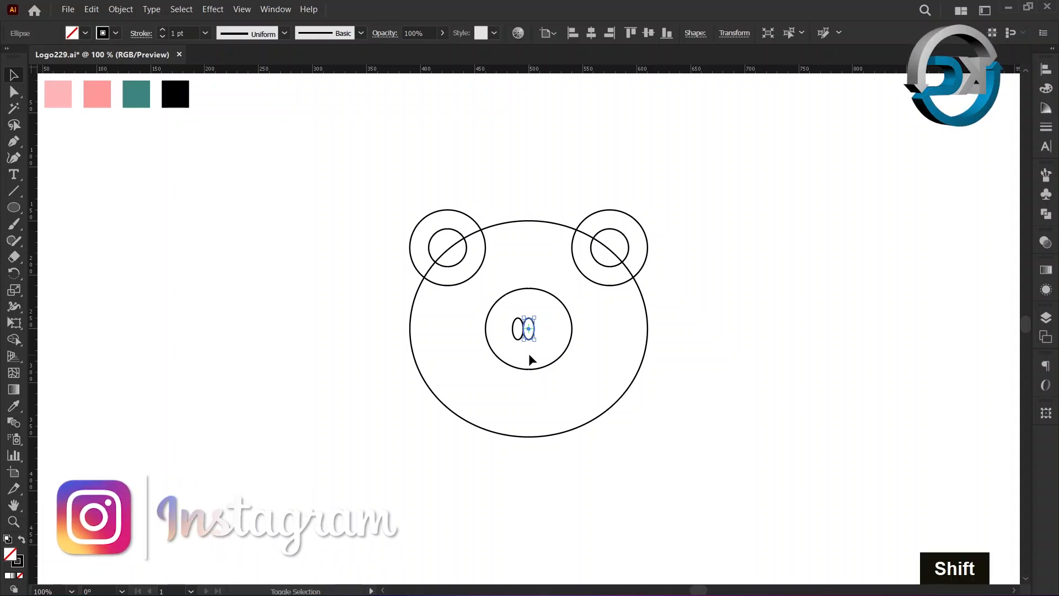
key(shift+Right)
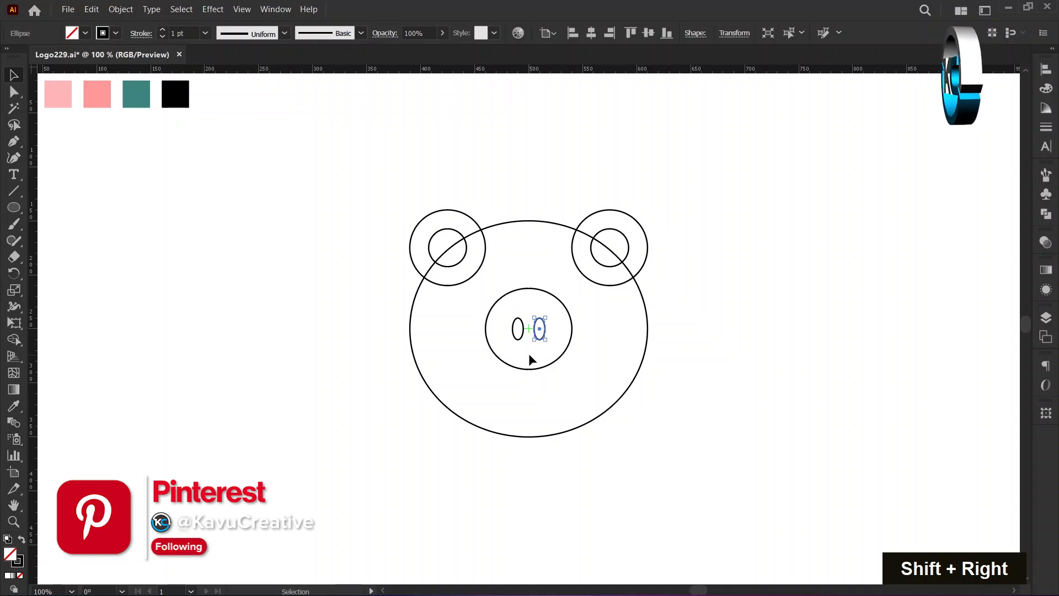
Step: Move the snout ellipse and both nostrils together about 50 px down into the lower part of the head
key(shift)
shift+click(520, 331)
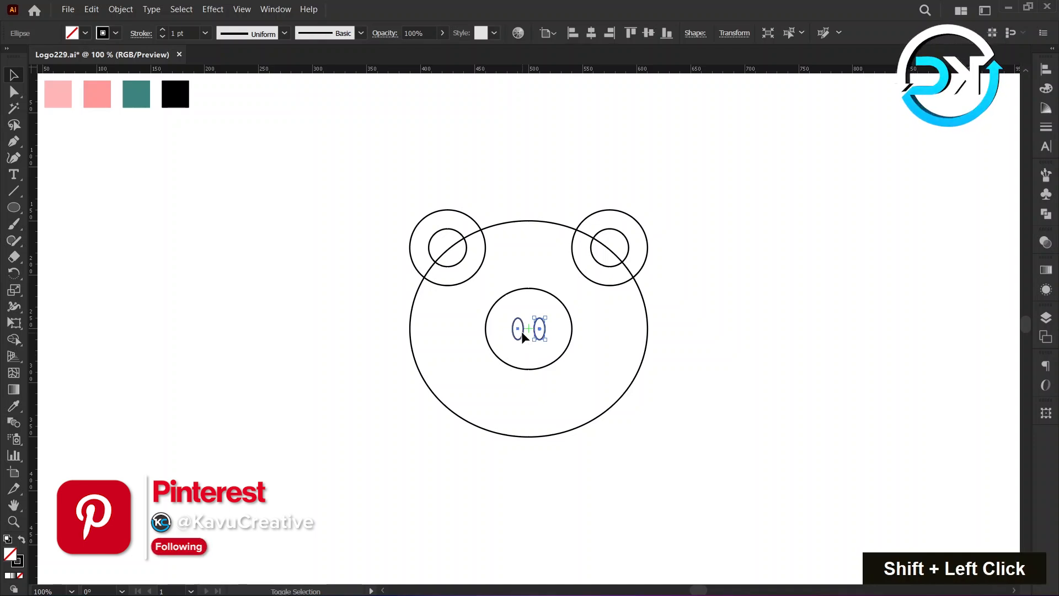
shift+click(556, 360)
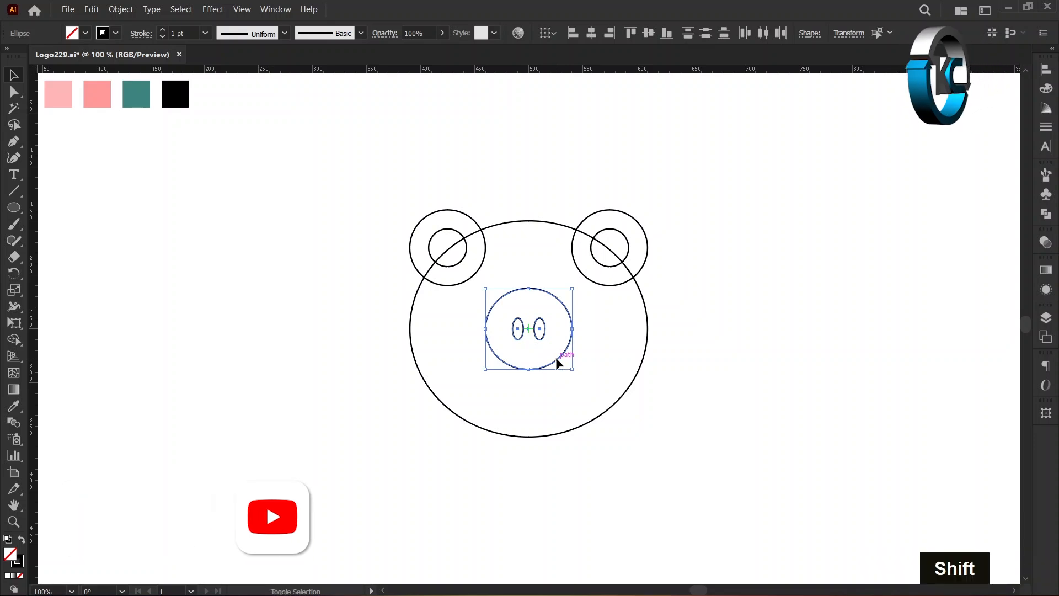
key(shift+Down)
key(shift+Down)
key(shift+Down)
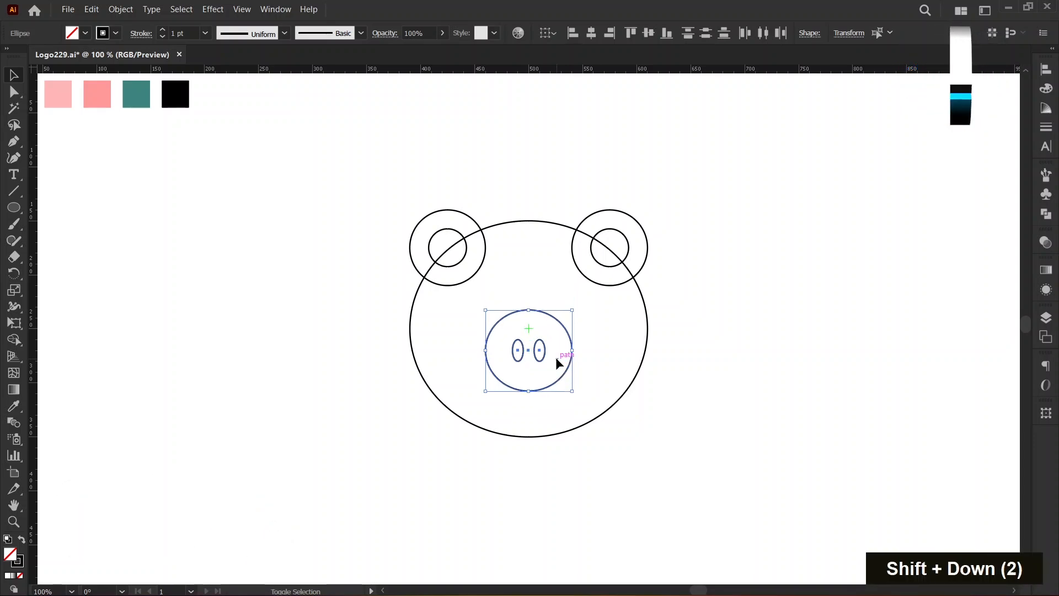
key(shift+Down)
key(shift+Down)
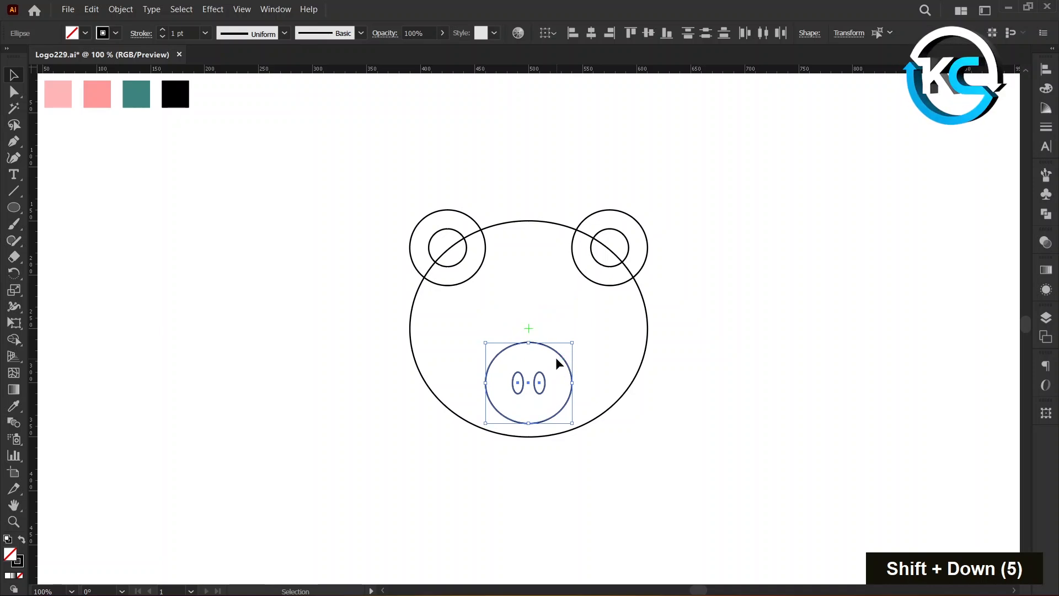
click(529, 260)
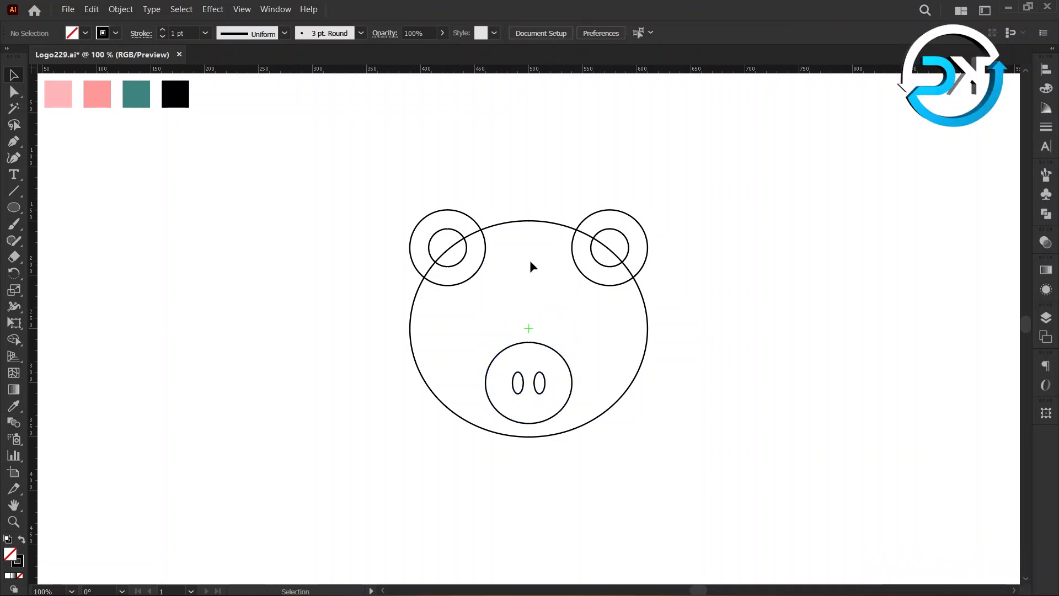
Step: Draw a 15 × 30 px ellipse for an eye, centred on the centre point of the head ellipse
click(22, 207)
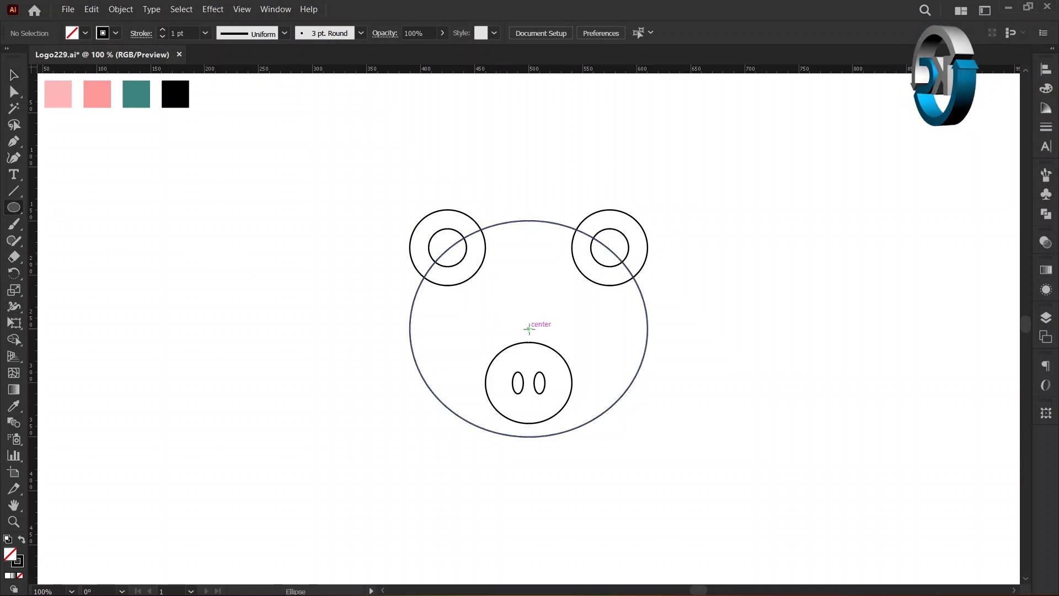
key(alt)
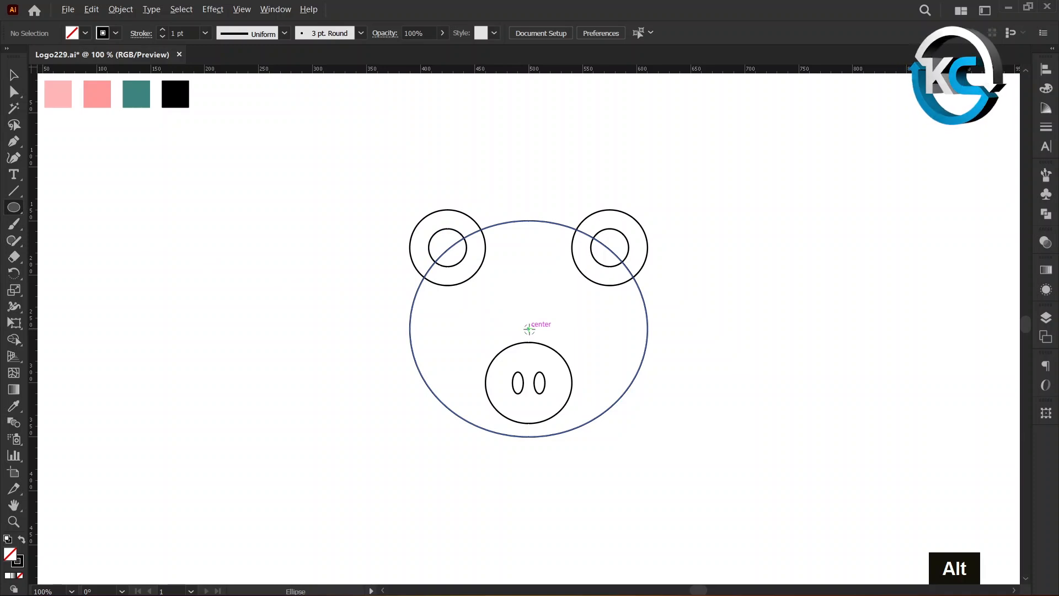
alt+click(529, 330)
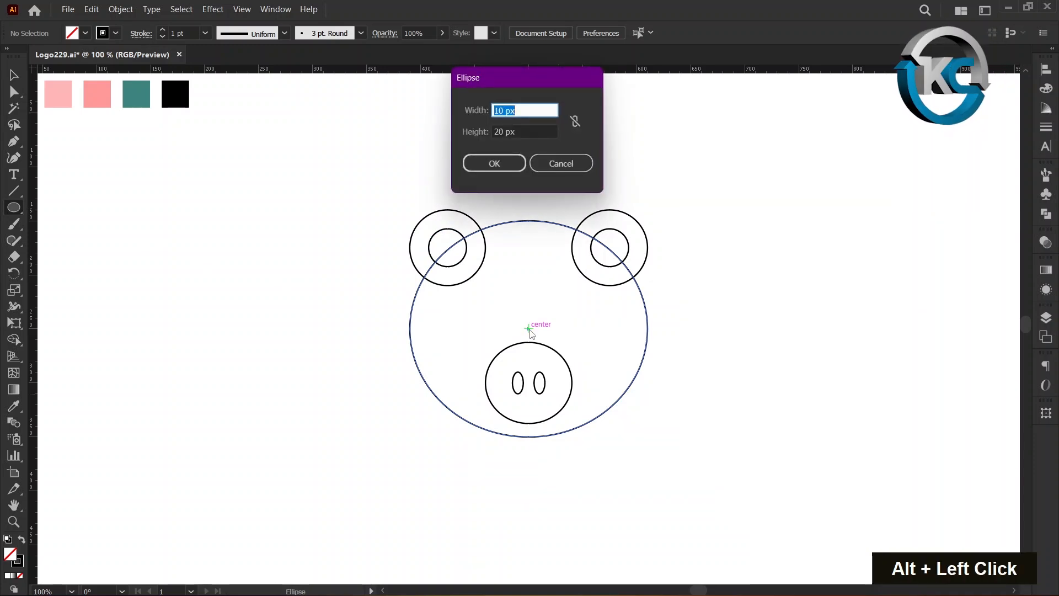
text(15)
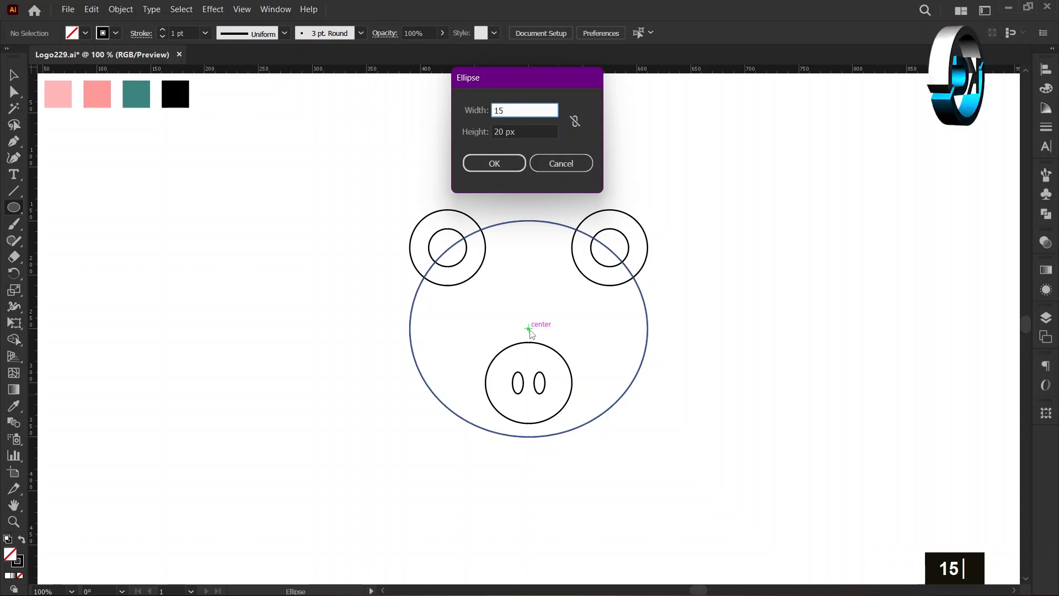
key(Tab)
text(3)
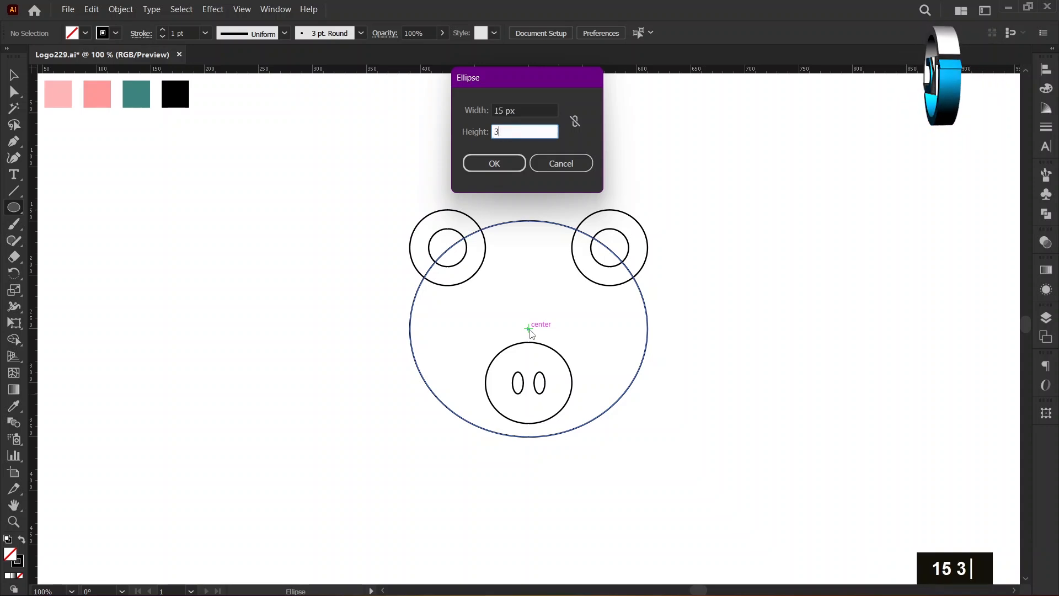
text(0)
key(Tab)
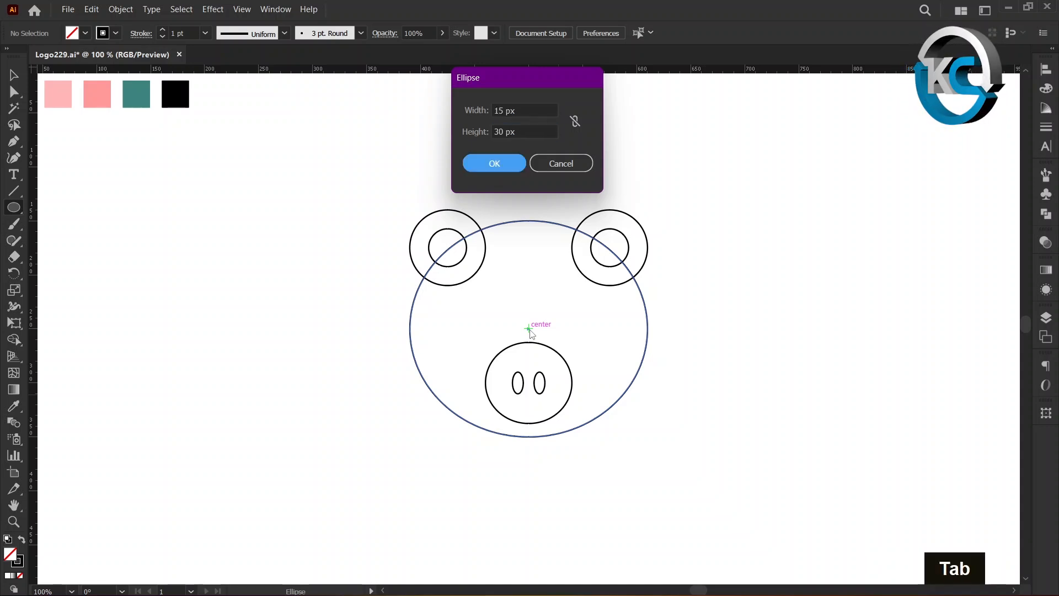
click(494, 163)
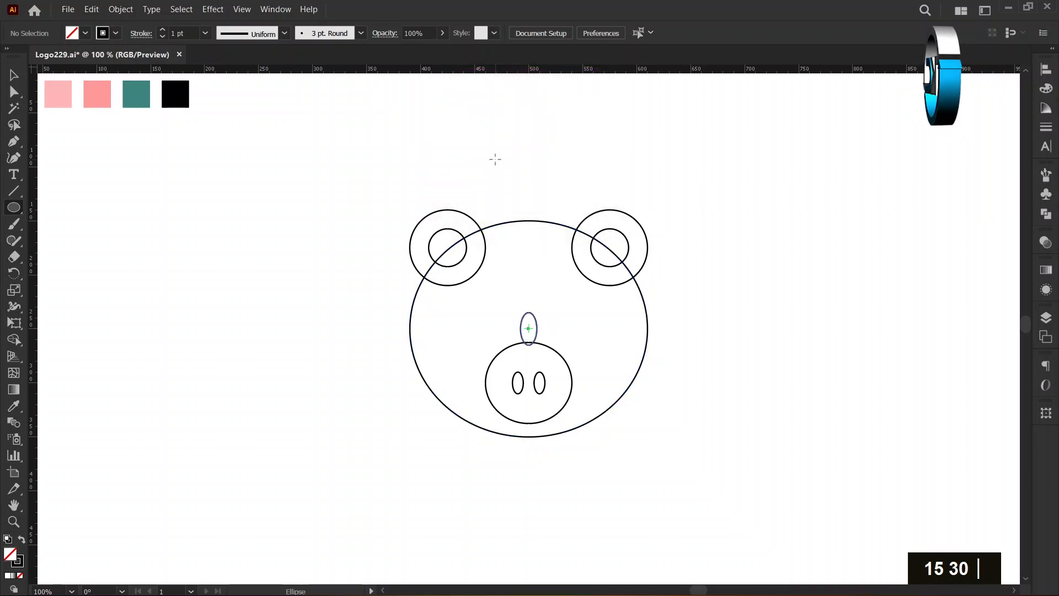
Step: Paste a copy of the eye ellipse in place and shift the copy about 30 px to the left
click(14, 80)
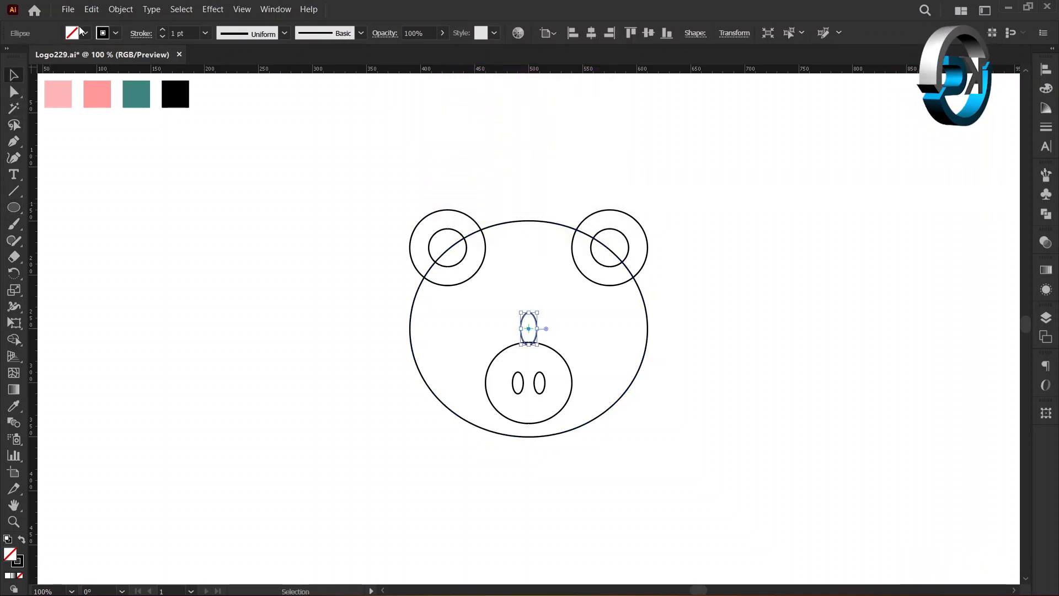
click(91, 9)
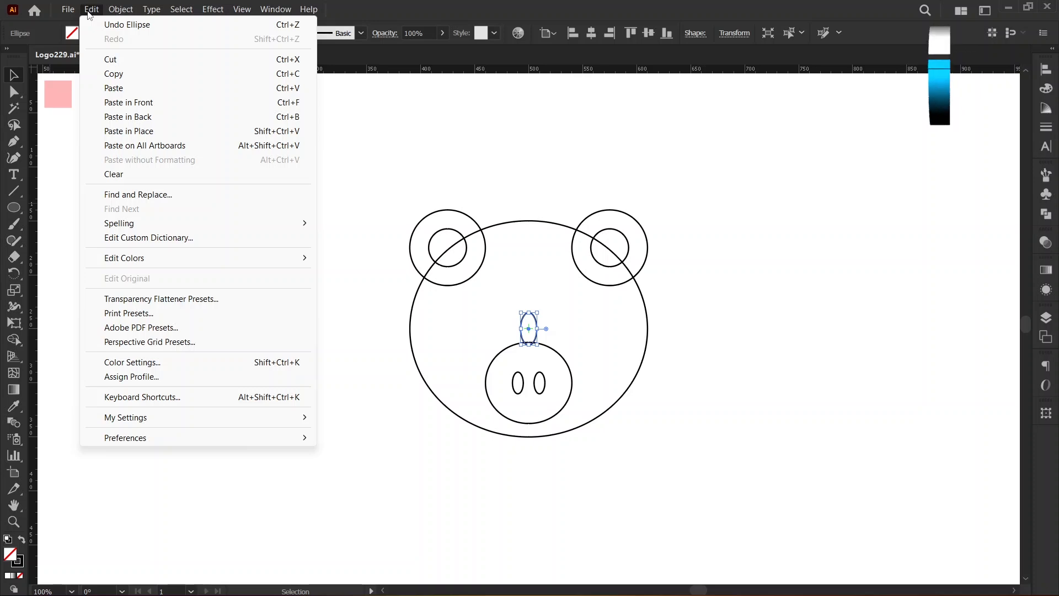
click(114, 73)
click(98, 12)
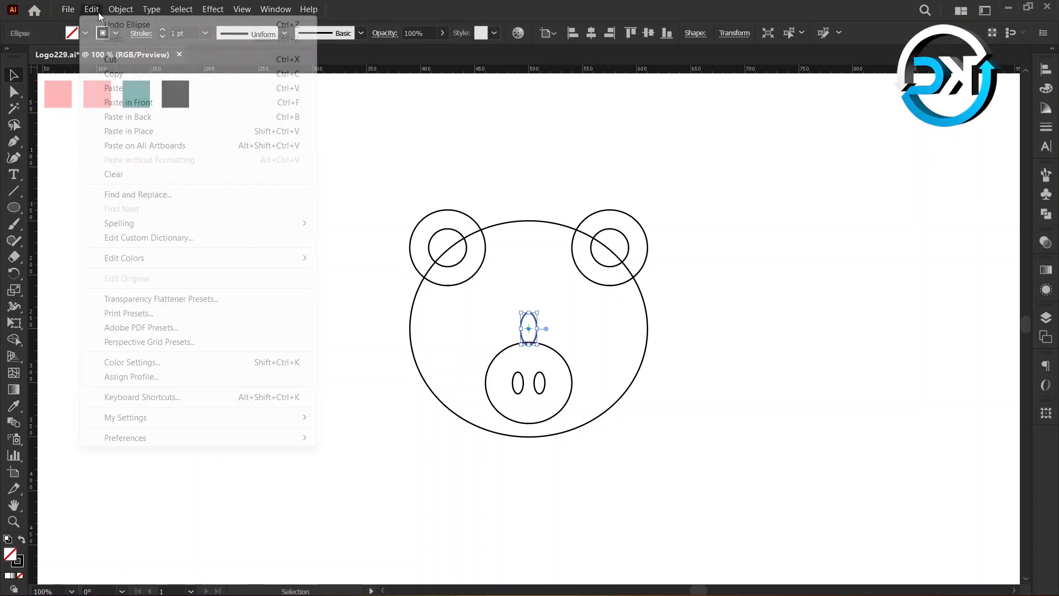
click(142, 131)
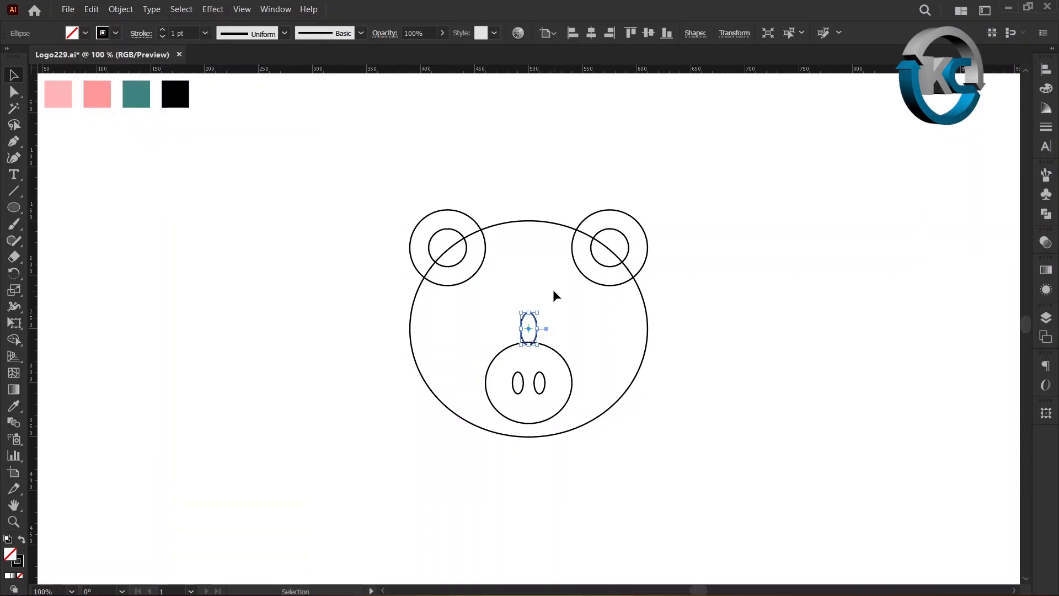
key(shift)
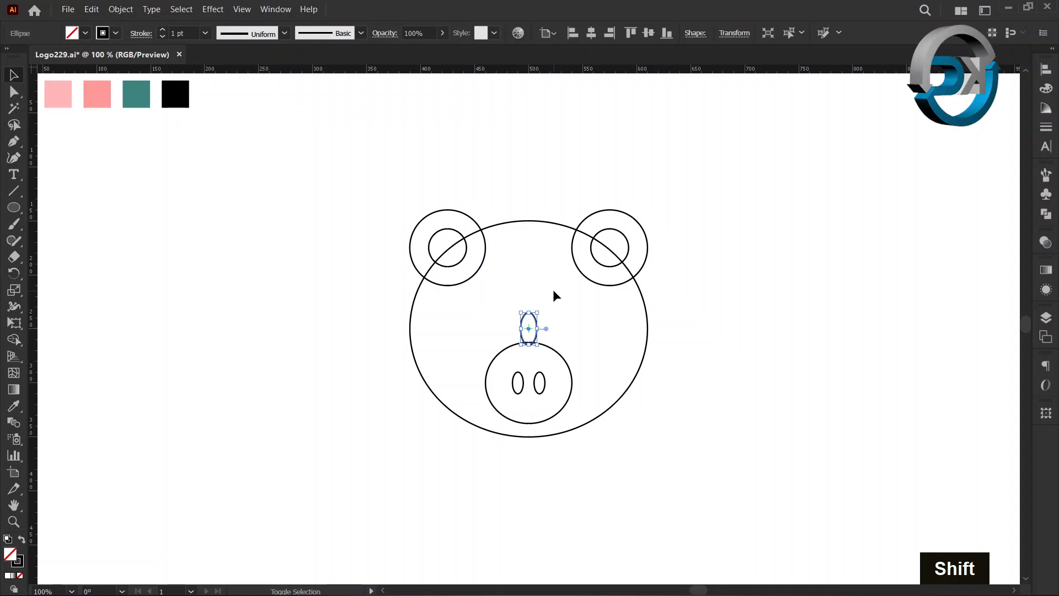
key(shift+Left)
key(shift+Left)
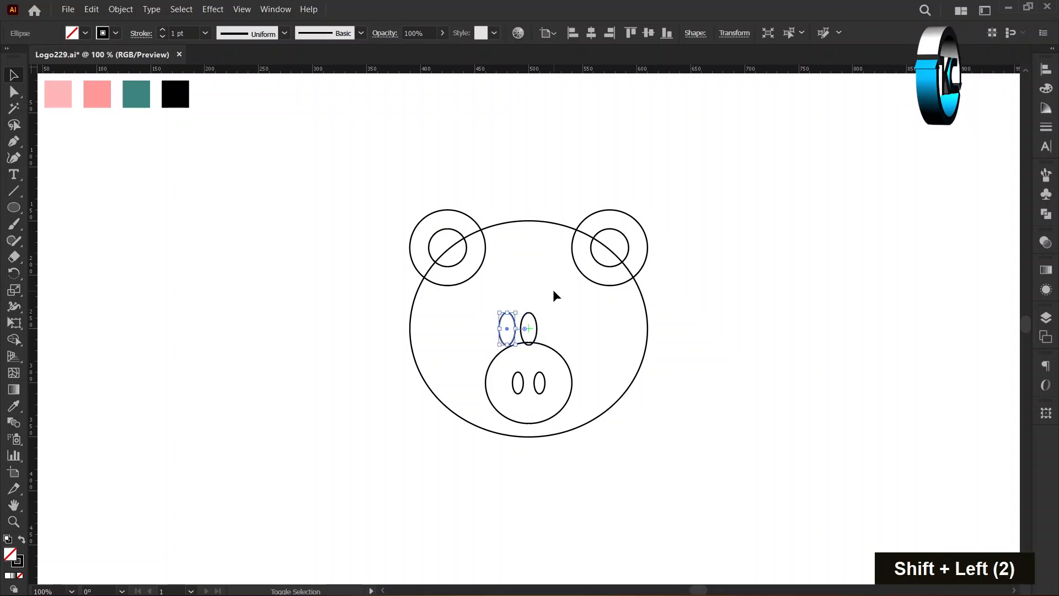
key(shift+Left)
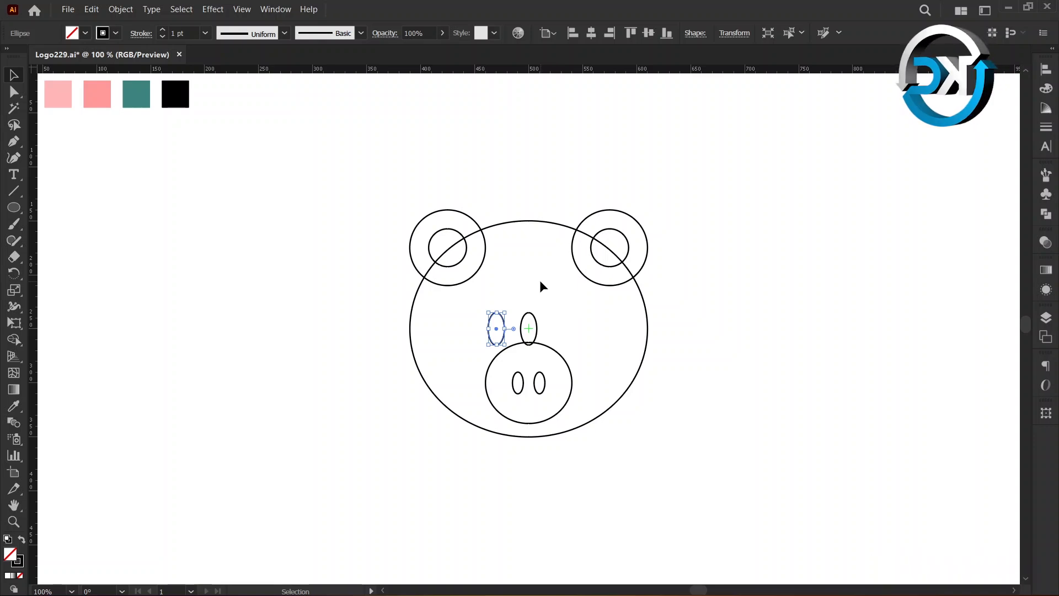
click(539, 279)
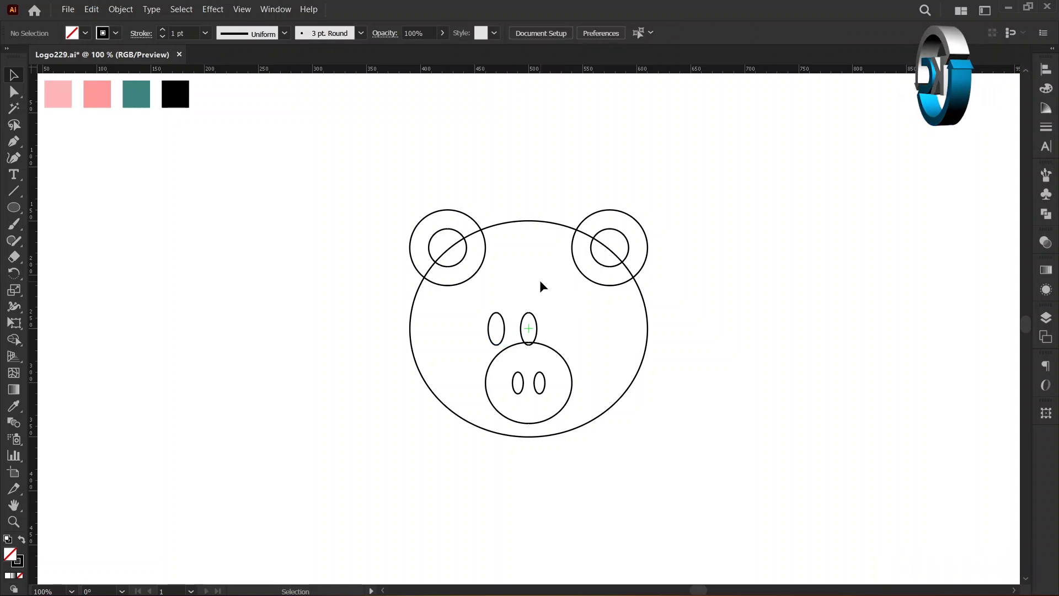
Step: Shift the original, centred eye ellipse about 30 px to the right, mirroring its copy
click(537, 331)
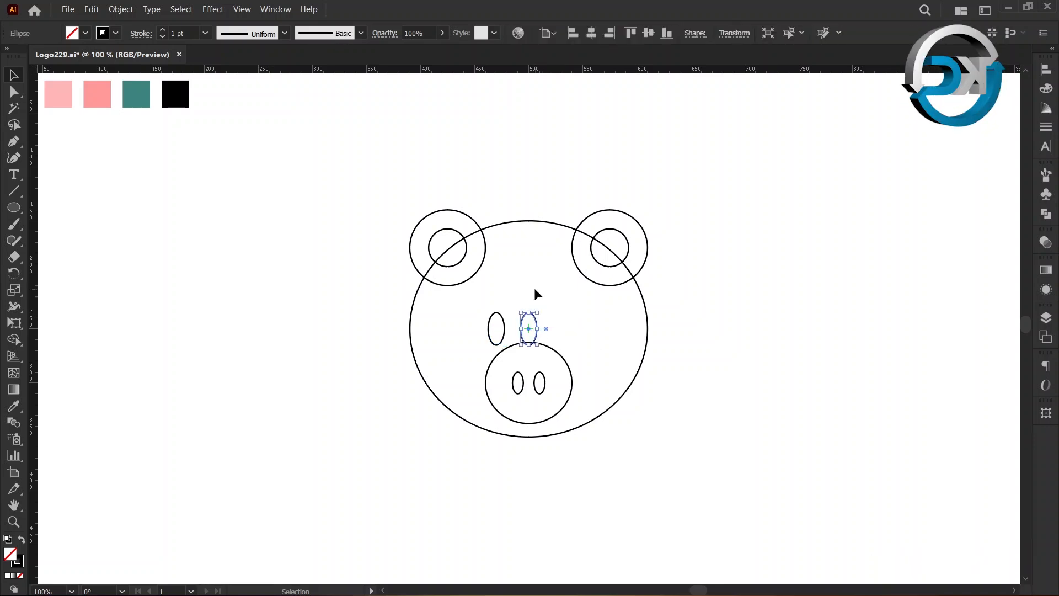
key(shift)
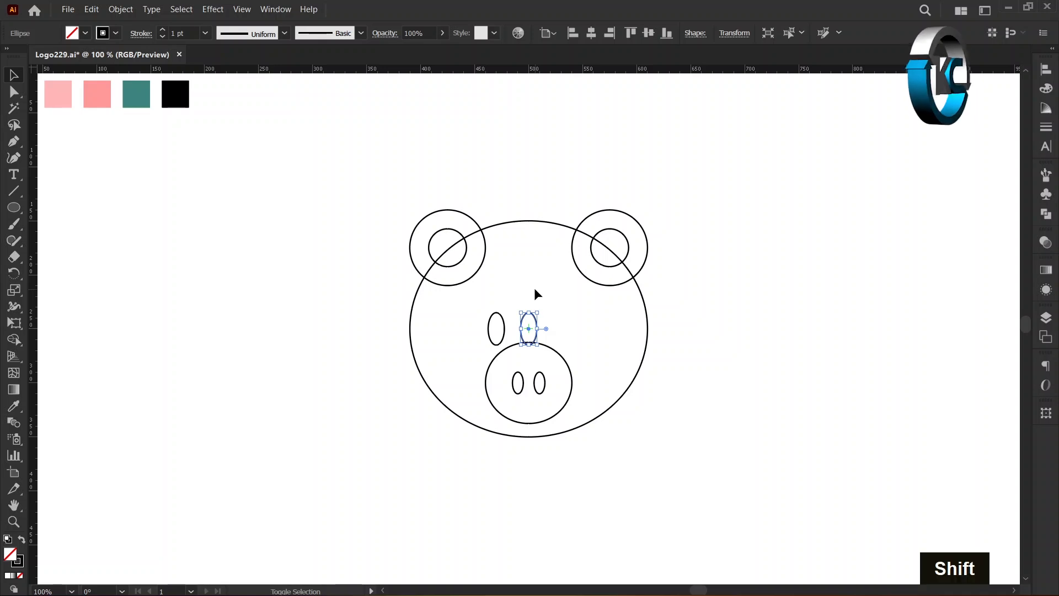
key(shift+Right)
key(shift+Right)
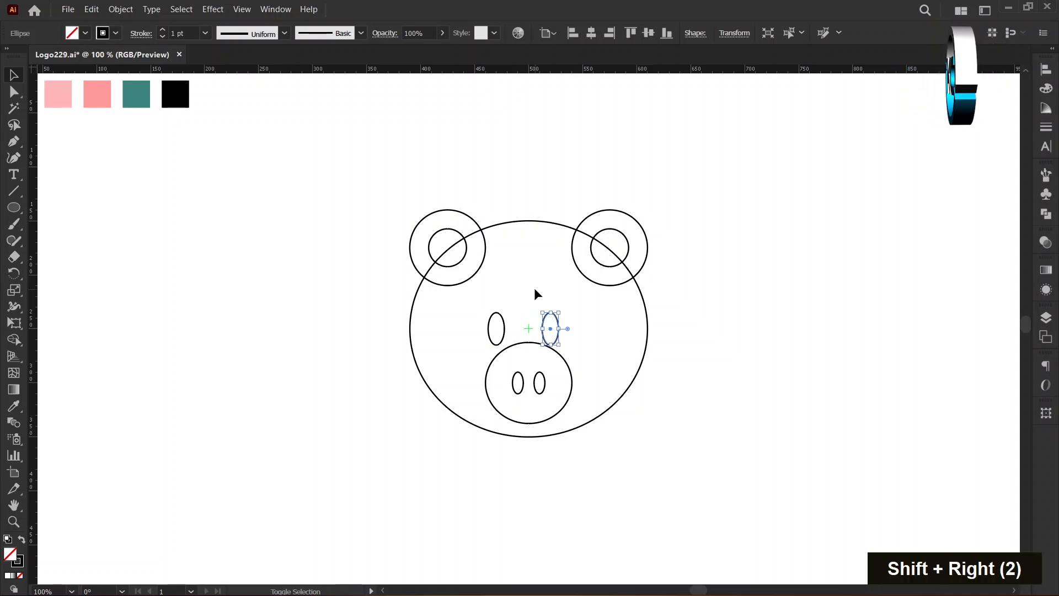
key(shift+Right)
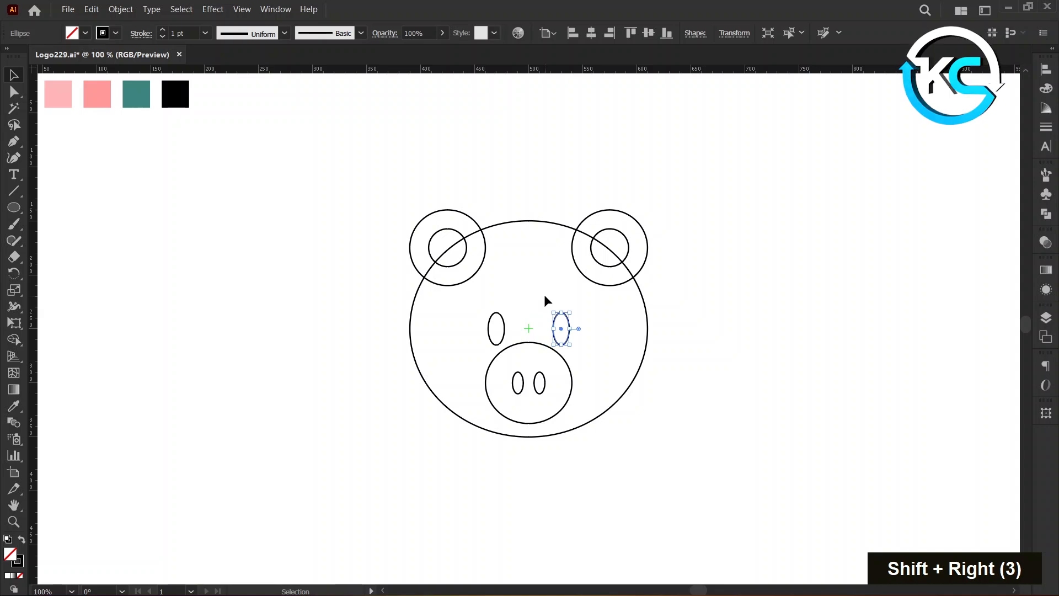
click(509, 279)
Step: With all the pig shapes selected, merge the left outer ear with the head using Shape Builder, keeping the inner-ear segment above the head curve
drag(363, 192, 688, 480)
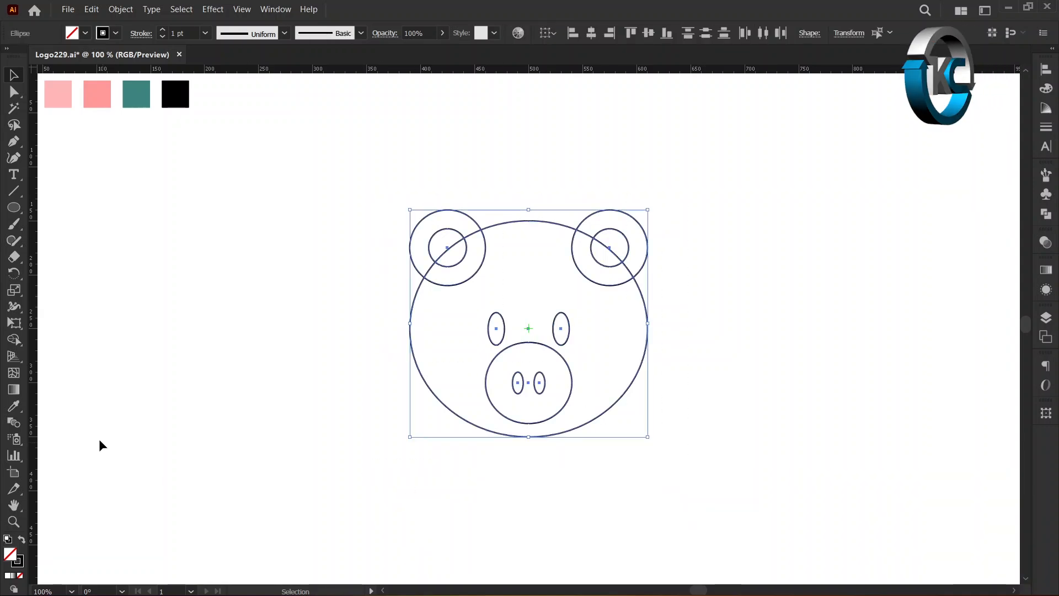
click(13, 341)
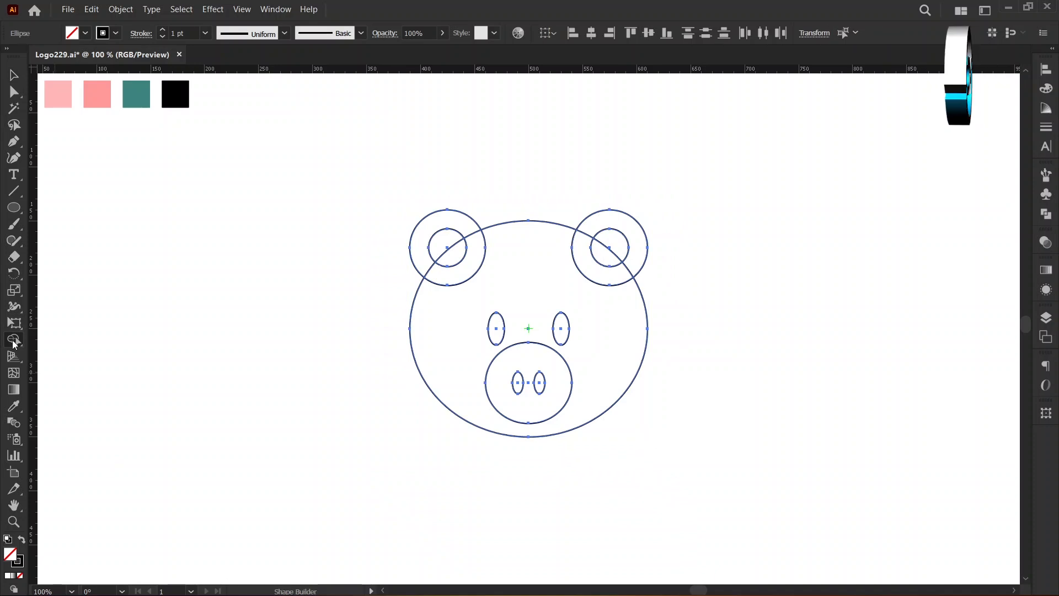
drag(426, 272, 442, 289)
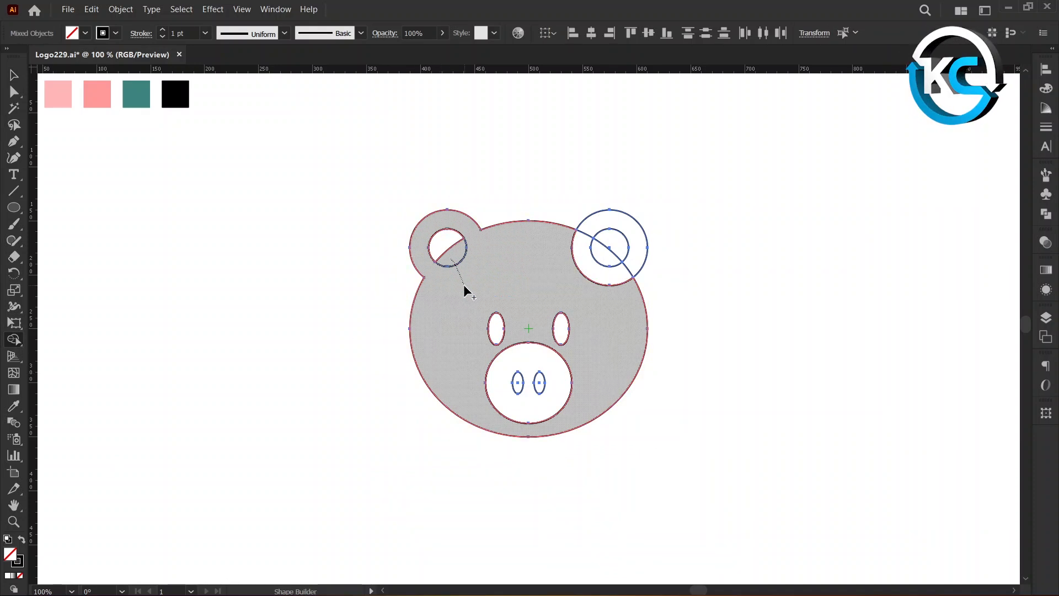
click(445, 241)
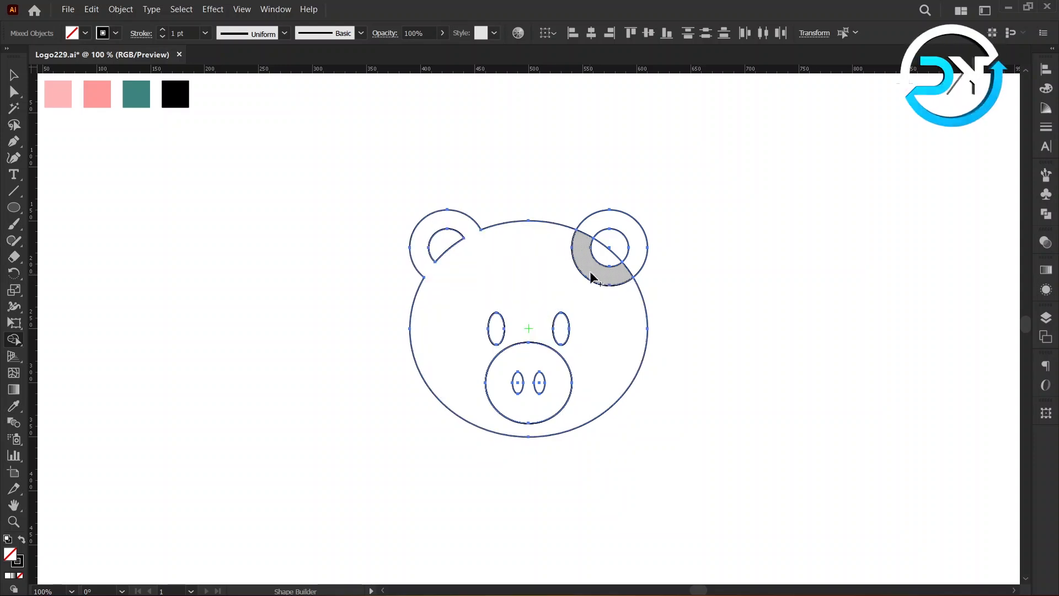
Step: Merge the right outer ear and its overlaps into the head with Shape Builder, keeping the inner-ear segment above the head curve
mouse_move(601, 274)
mouse_down()
mouse_move(603, 300)
mouse_move(591, 282)
mouse_up()
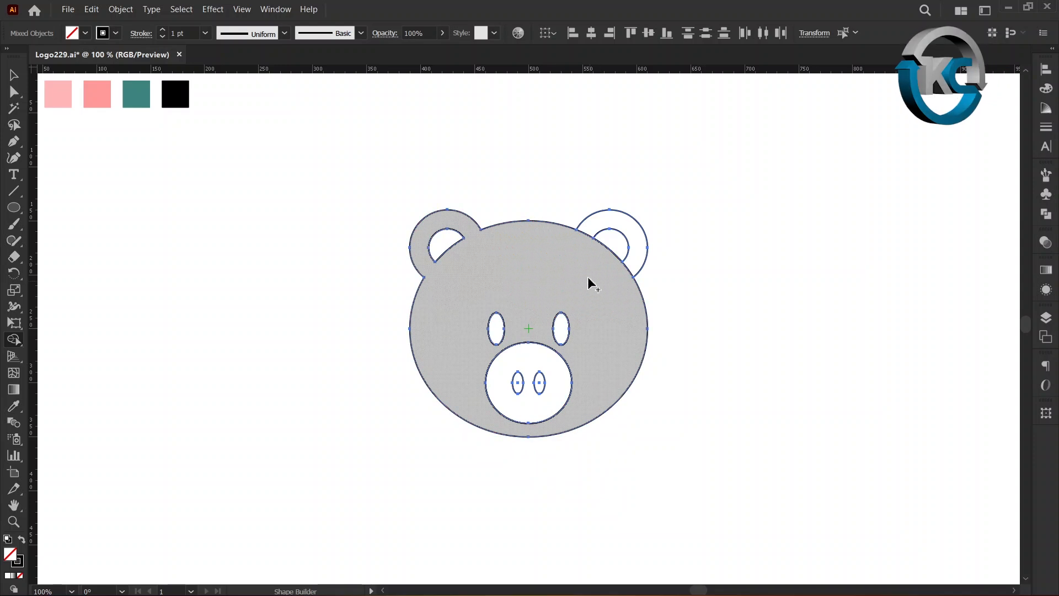
drag(584, 241, 579, 241)
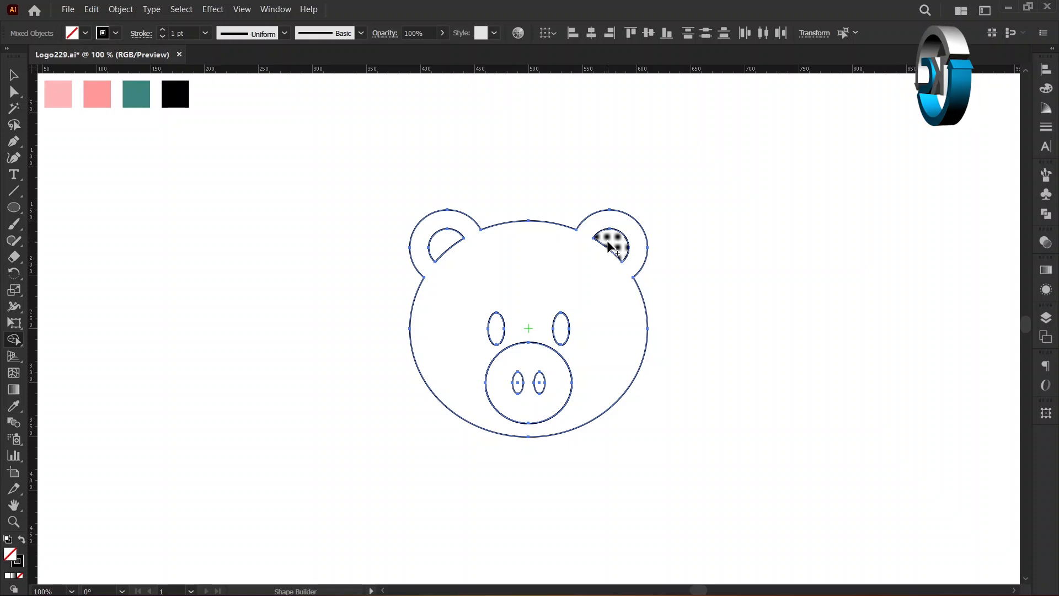
click(608, 246)
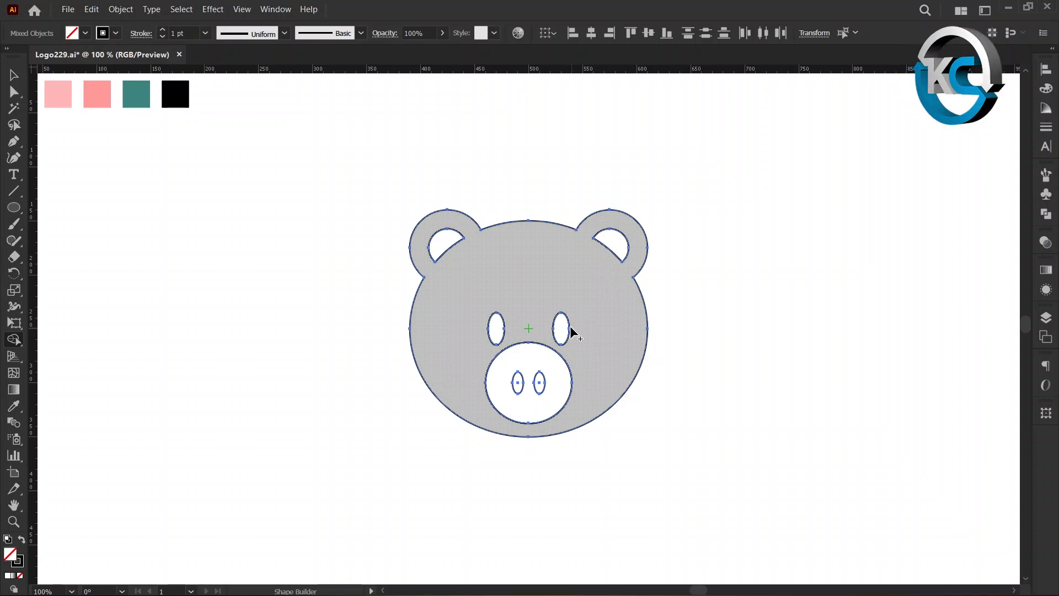
click(491, 326)
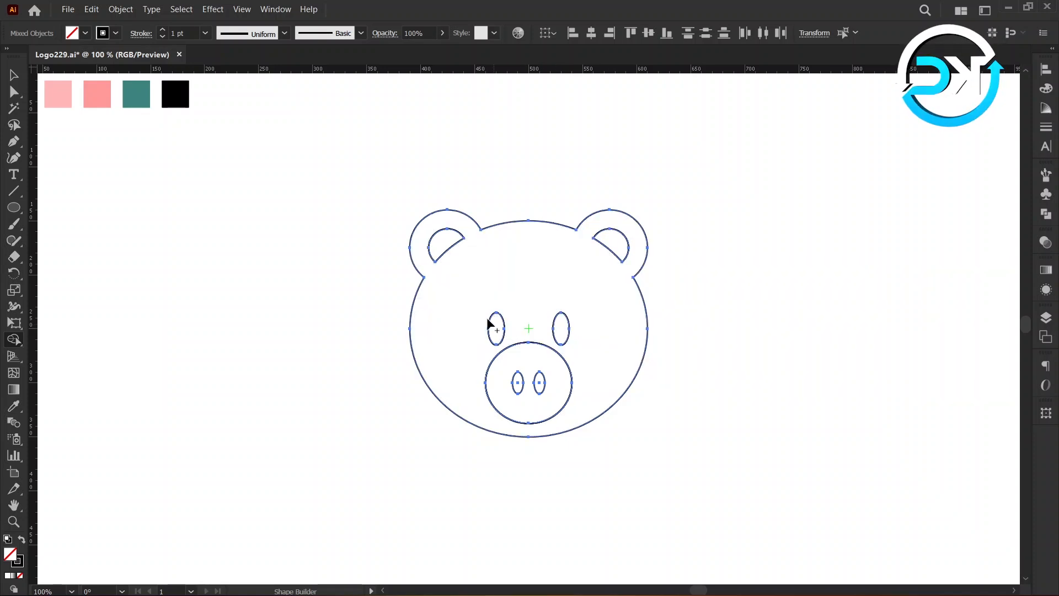
click(15, 75)
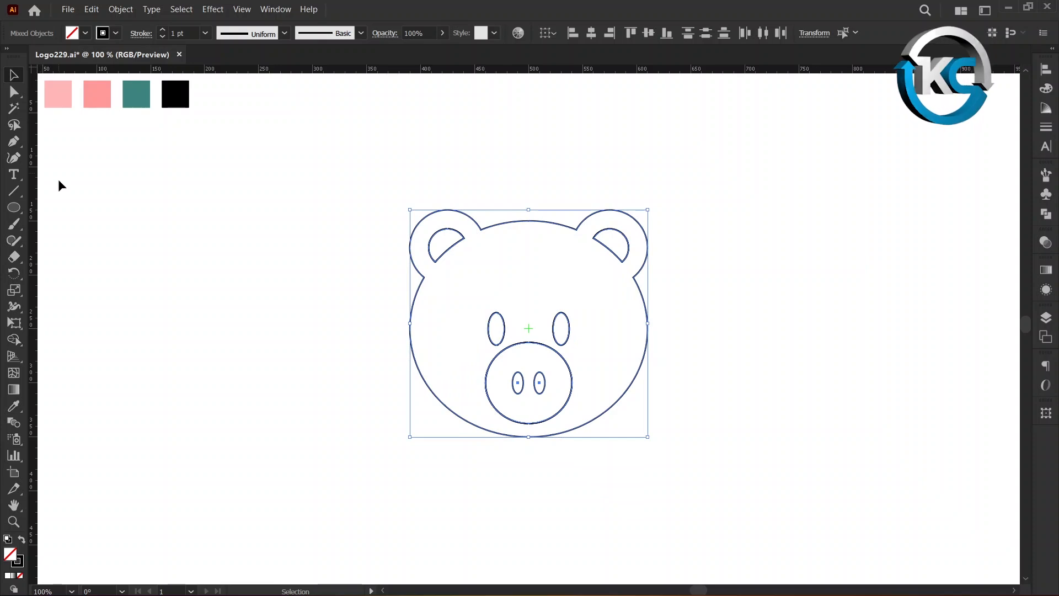
Step: Fill the merged head and outer ears with the light pink swatch colour using the Live Paint Bucket
right_click(14, 340)
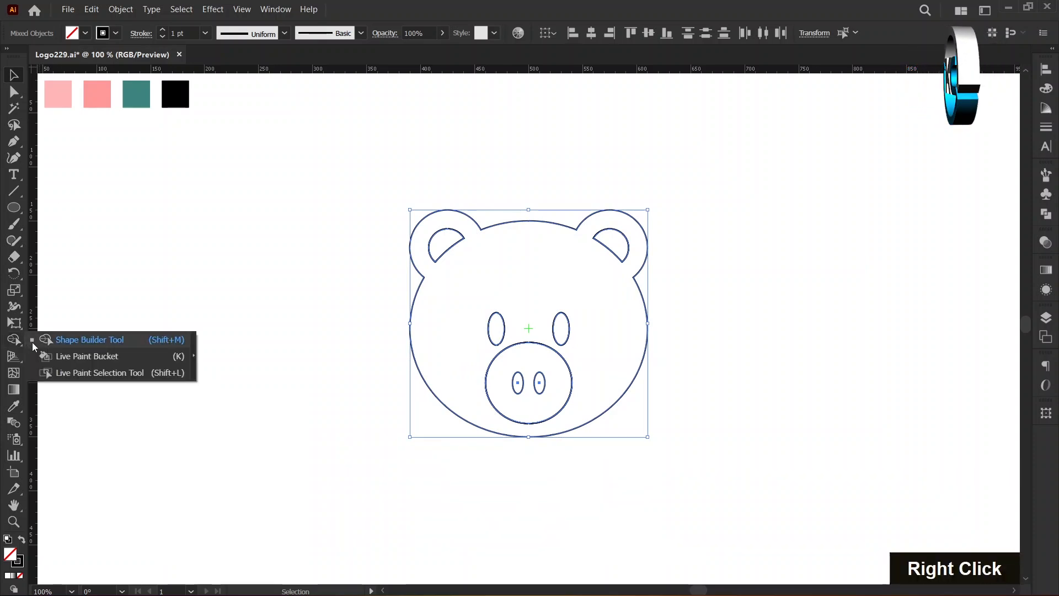
click(67, 356)
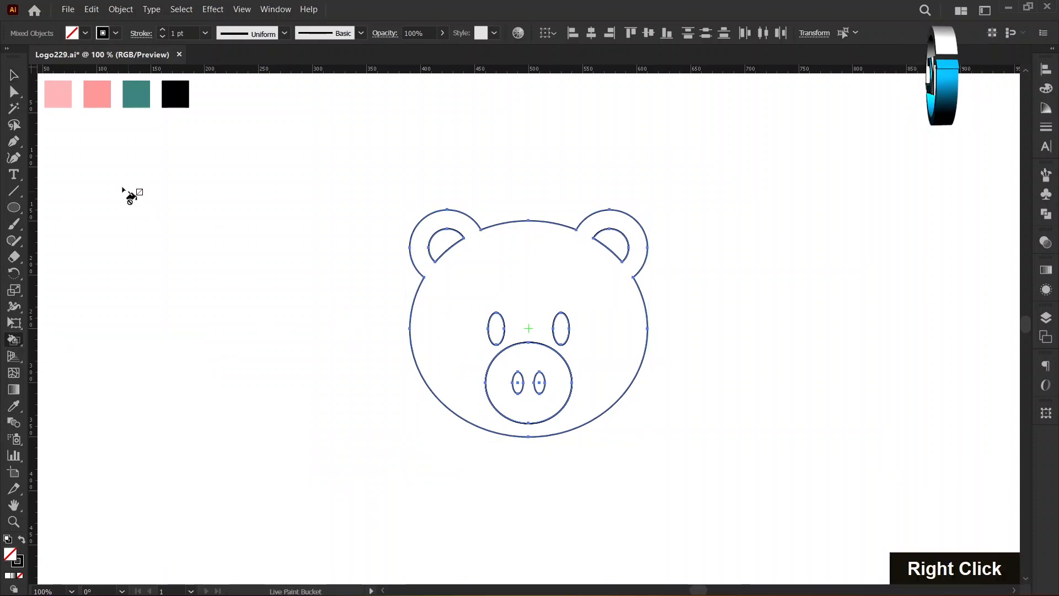
alt+click(63, 101)
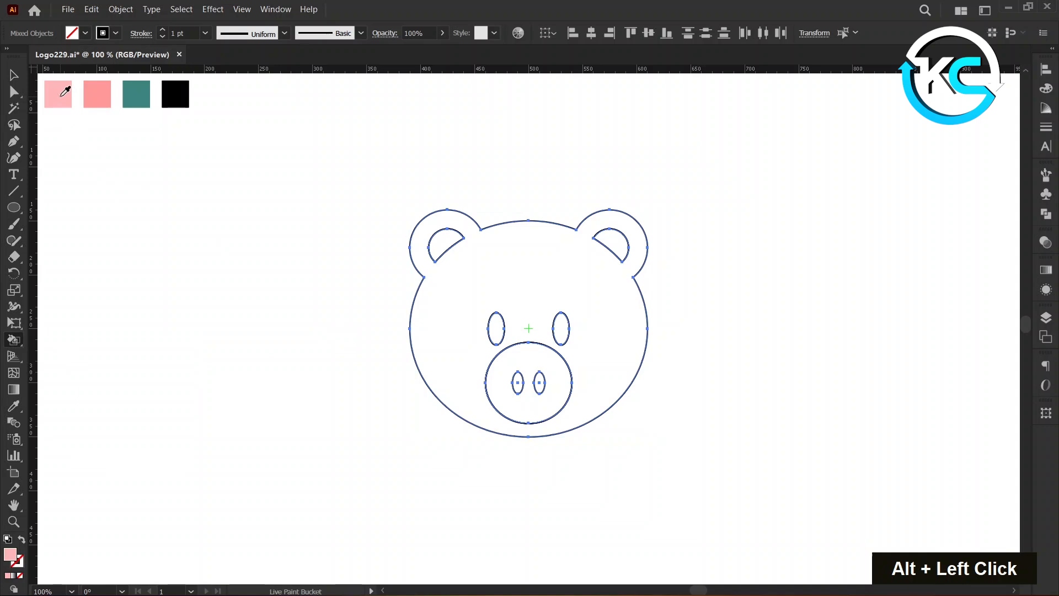
click(502, 255)
Step: Fill both inner ears and the snout with the darker pink swatch colour
alt+click(102, 98)
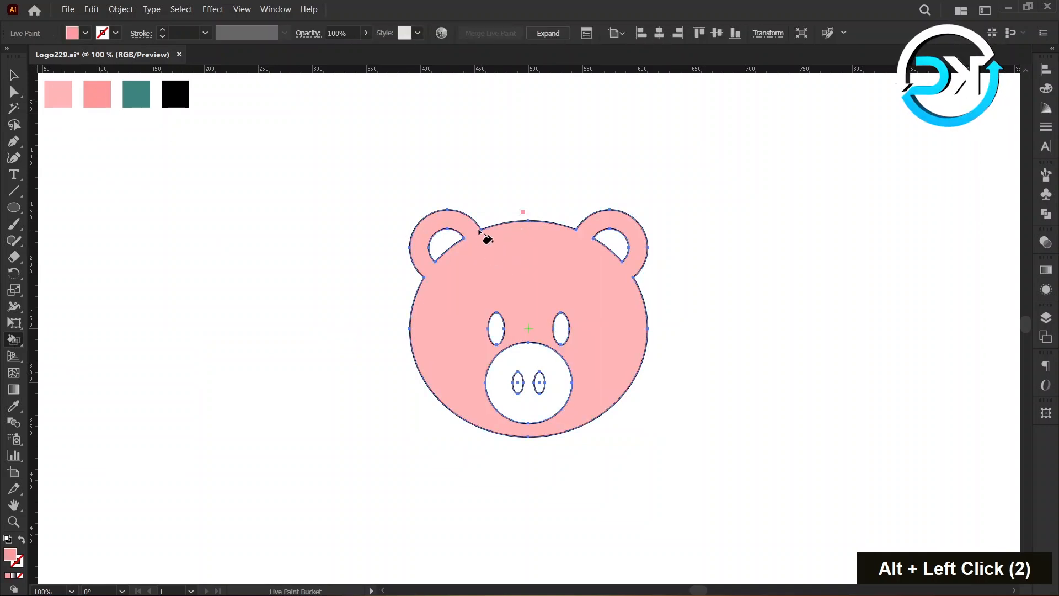
click(449, 241)
click(607, 240)
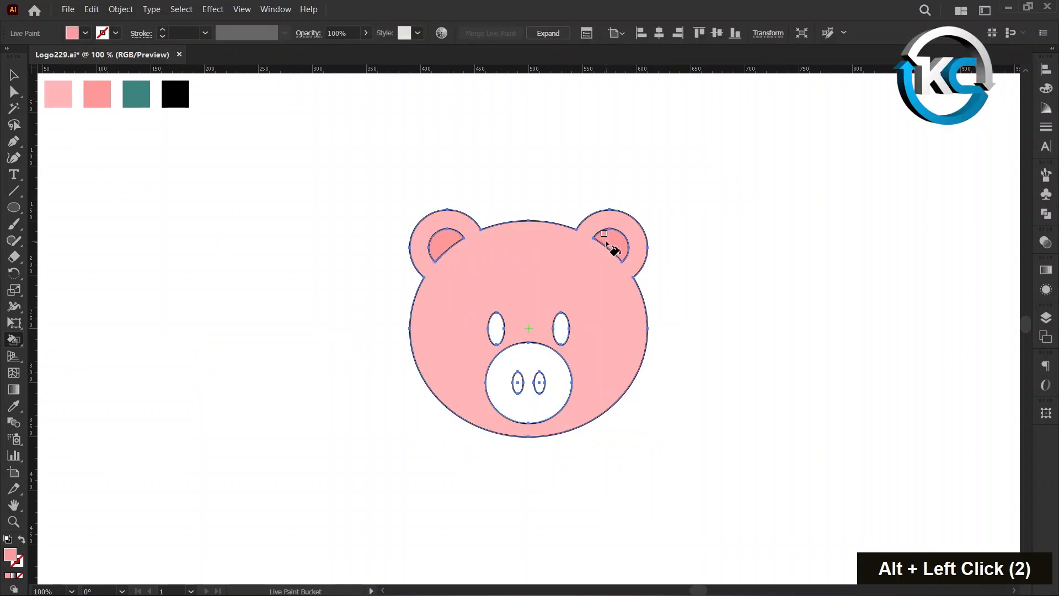
click(558, 385)
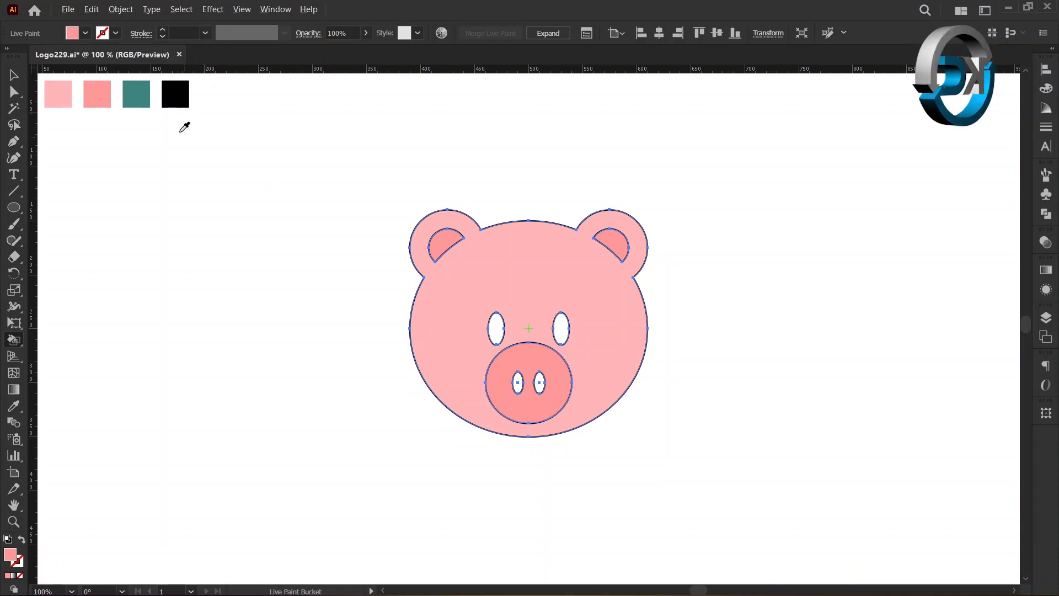
Step: Fill both eyes and both nostrils with the black swatch colour using the Live Paint Bucket
alt+click(175, 93)
click(496, 330)
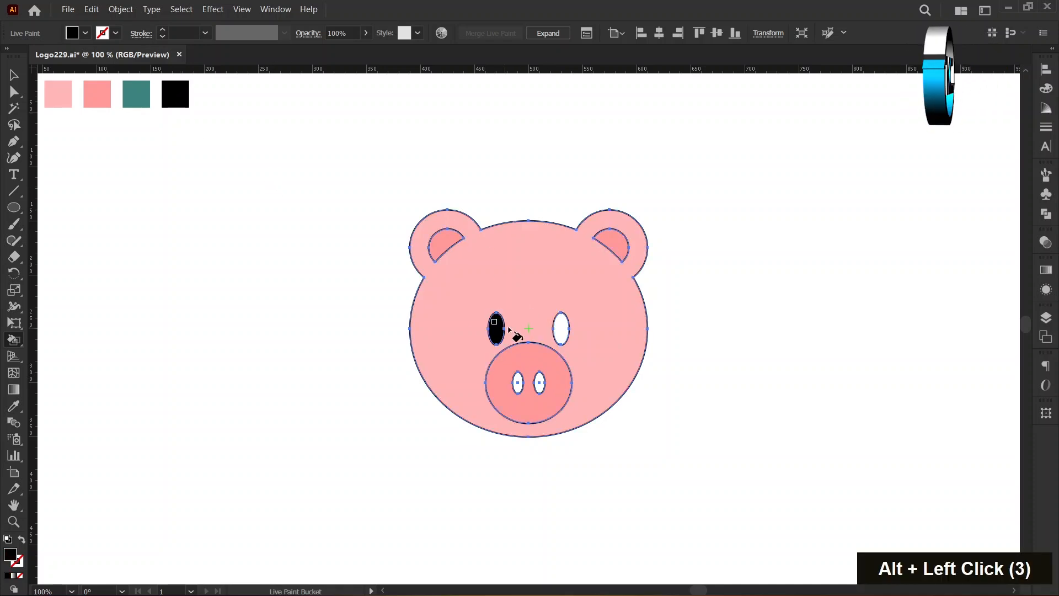
click(559, 331)
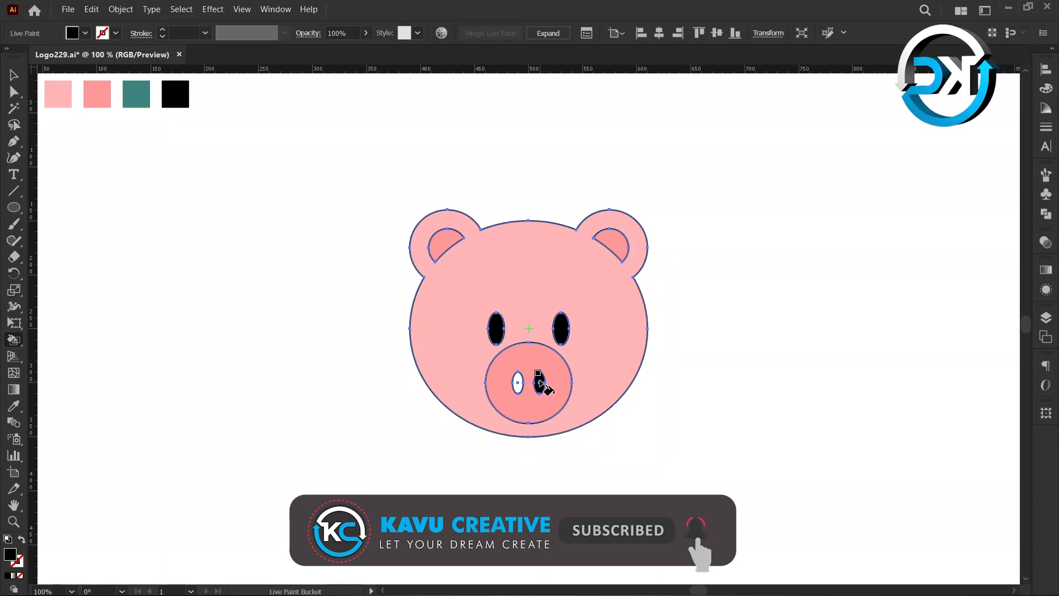
click(540, 383)
click(519, 383)
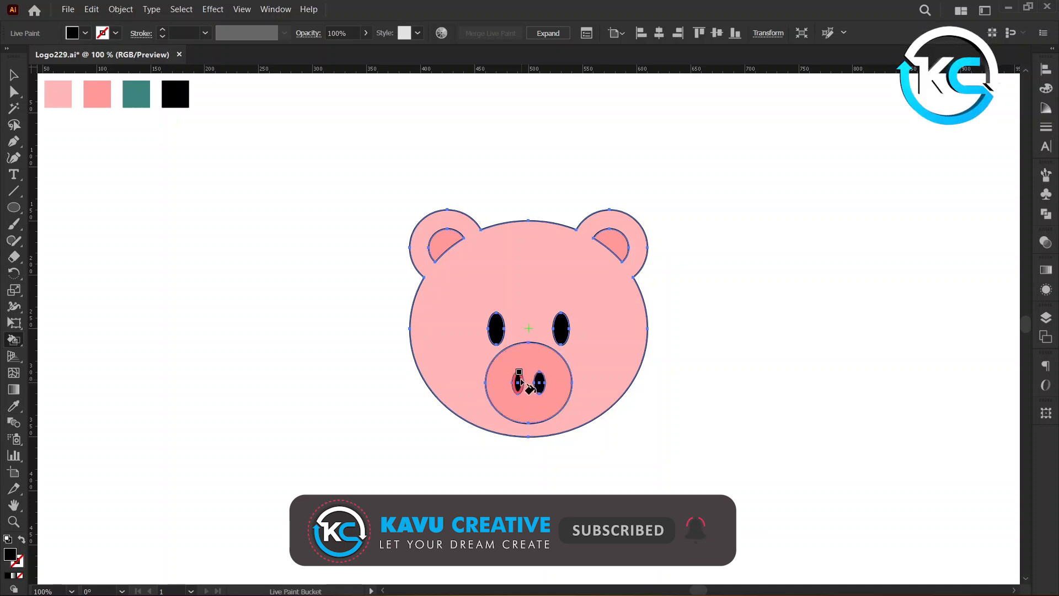
key(v)
click(15, 77)
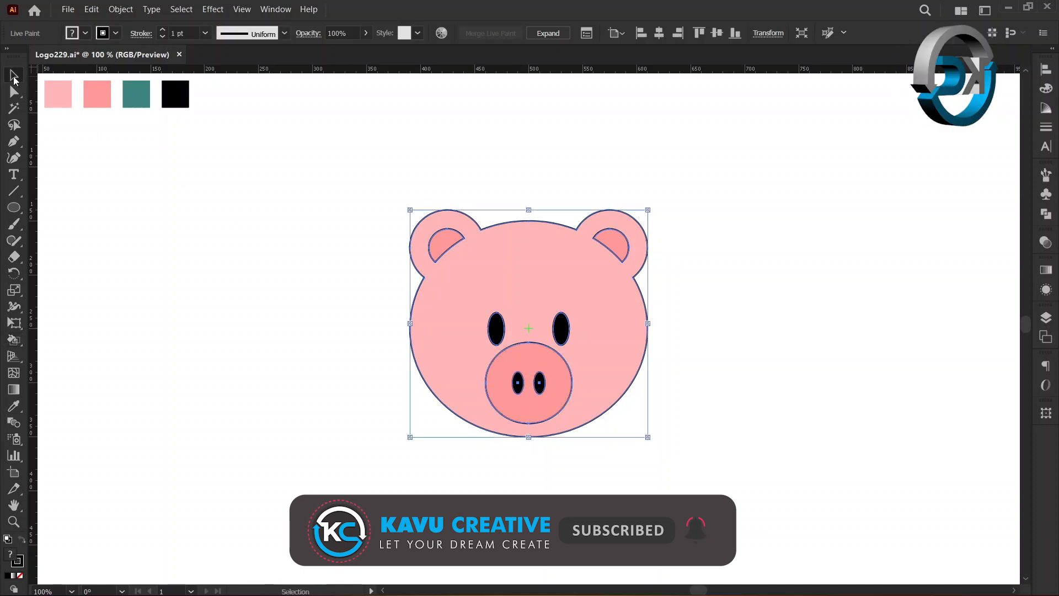
click(246, 257)
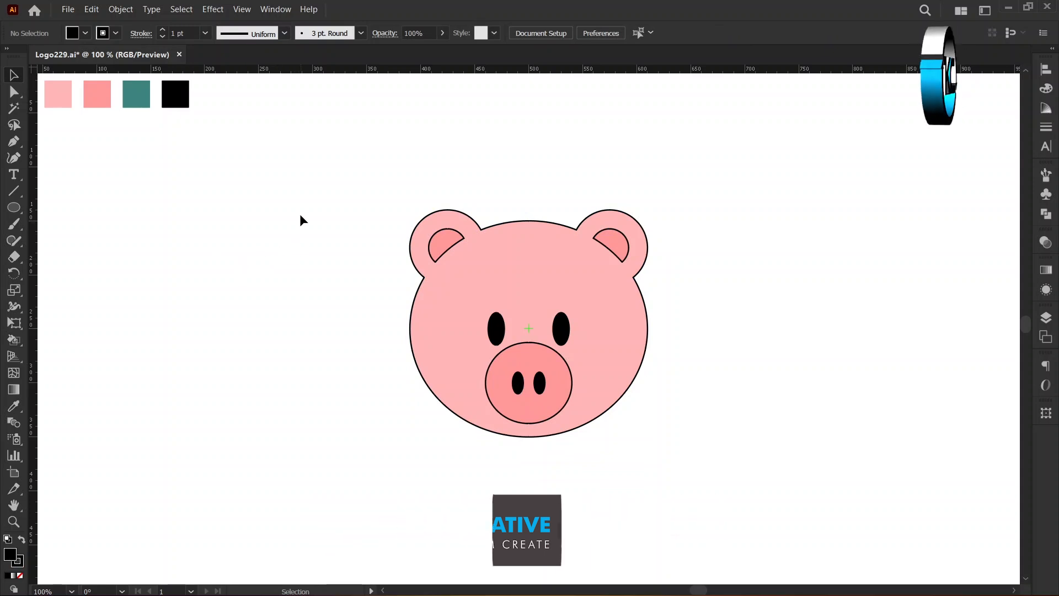
Step: Remove the stroke from the whole pig head and expand its Live Paint group
drag(300, 188, 677, 478)
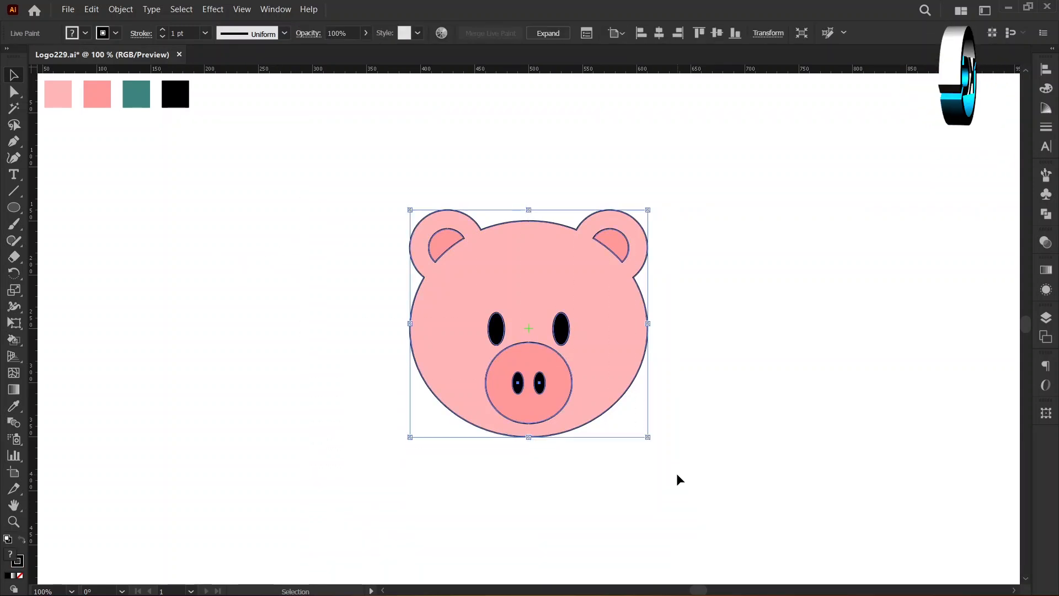
click(116, 33)
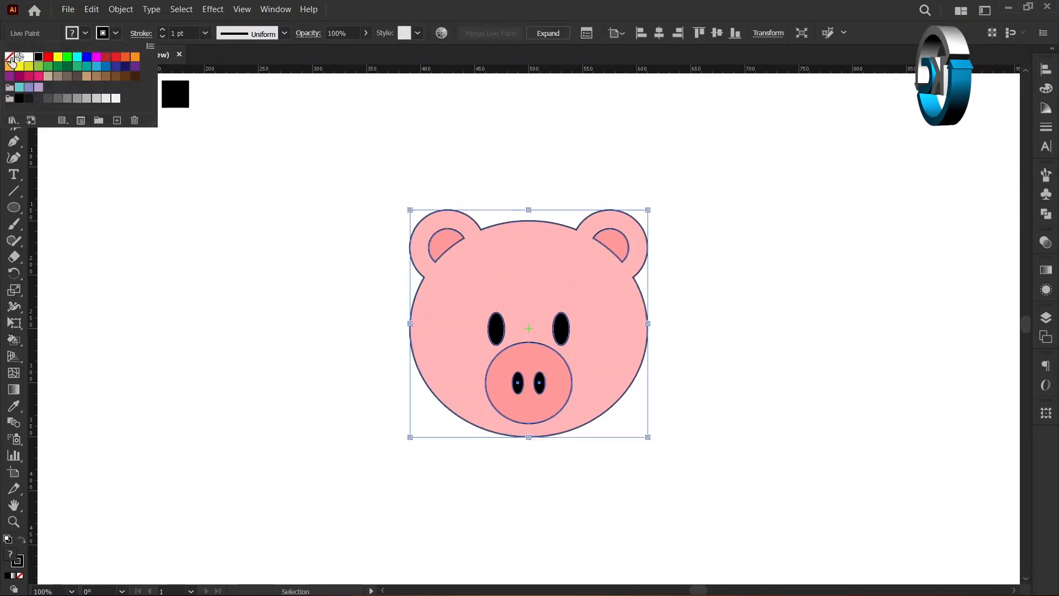
click(10, 57)
click(292, 143)
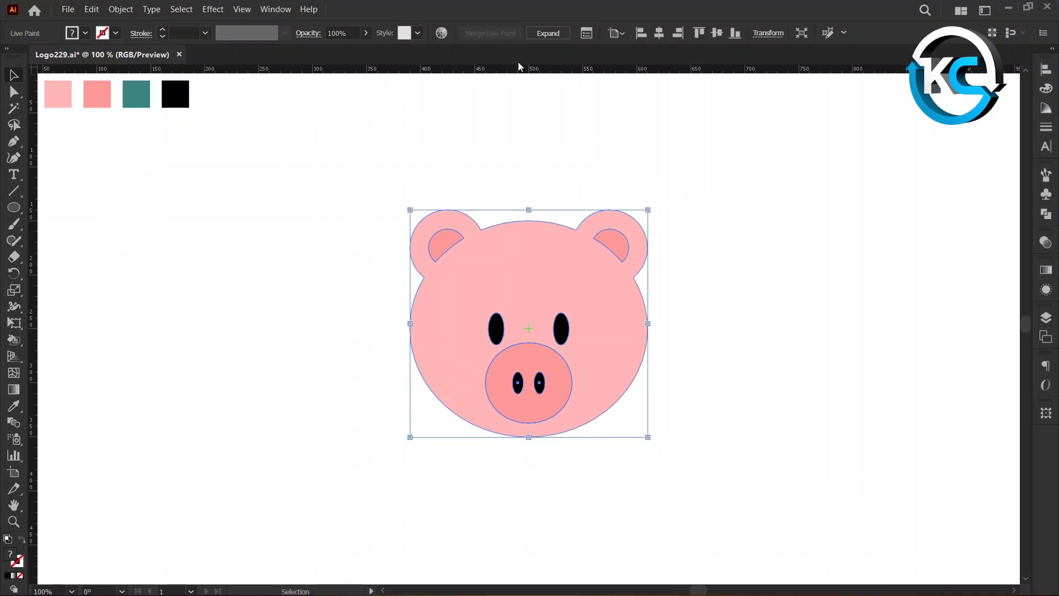
click(545, 34)
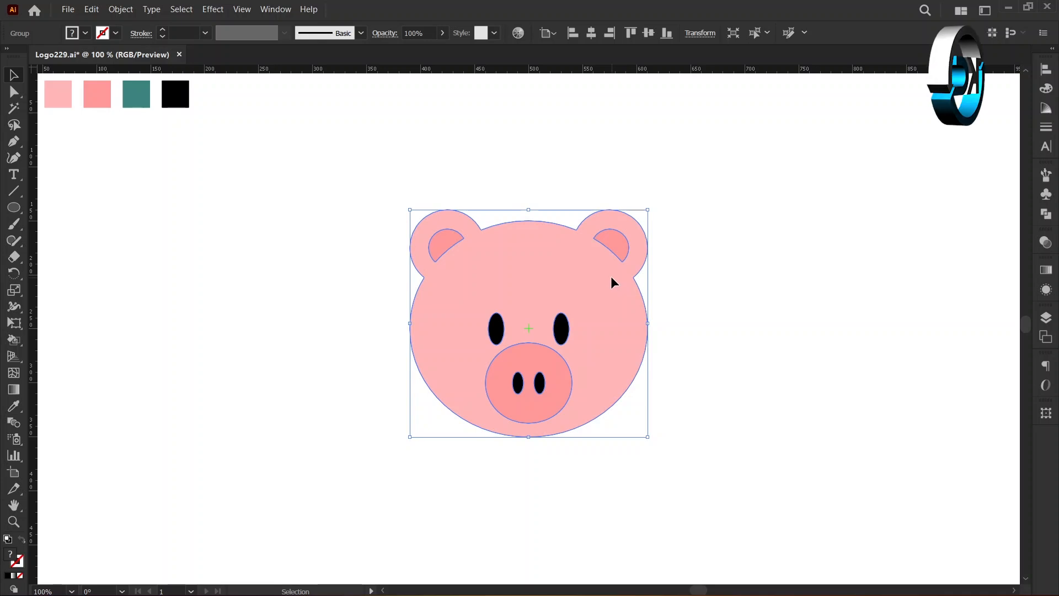
Step: Duplicate the pig head straight to the left of the original and select the copy
drag(611, 277, 296, 270)
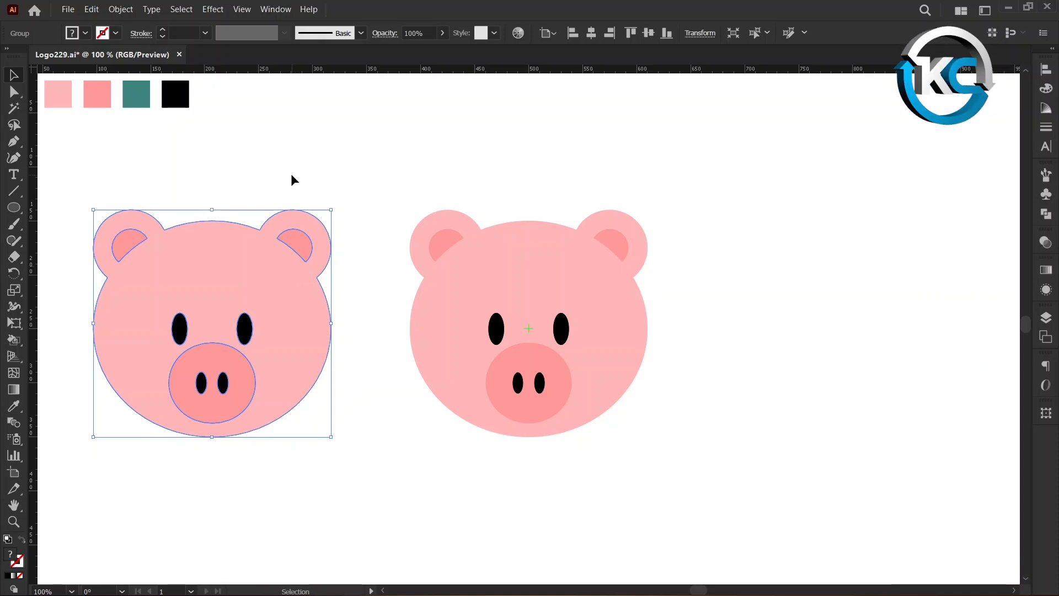
click(290, 173)
click(275, 255)
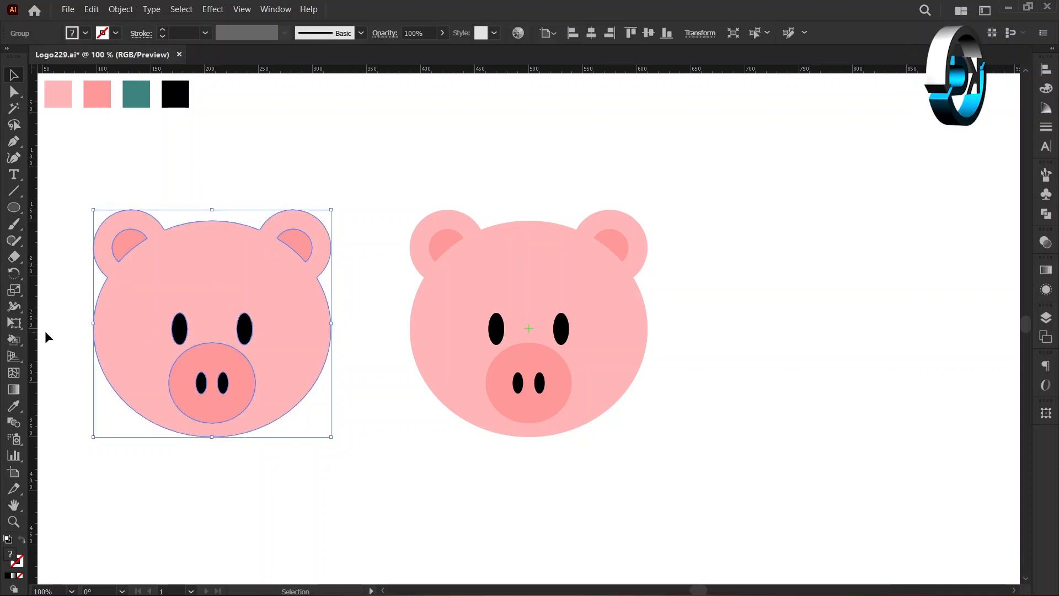
Step: Merge all shapes of the copied pig head, including eyes, snout and nostrils, into one light pink silhouette with Shape Builder
right_click(20, 348)
click(47, 343)
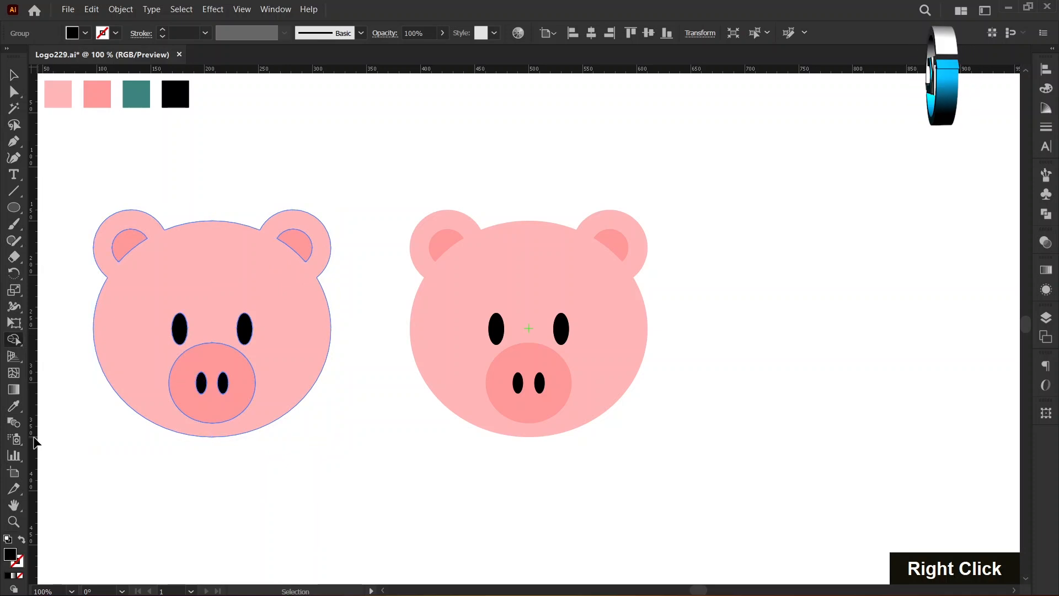
click(20, 406)
click(62, 98)
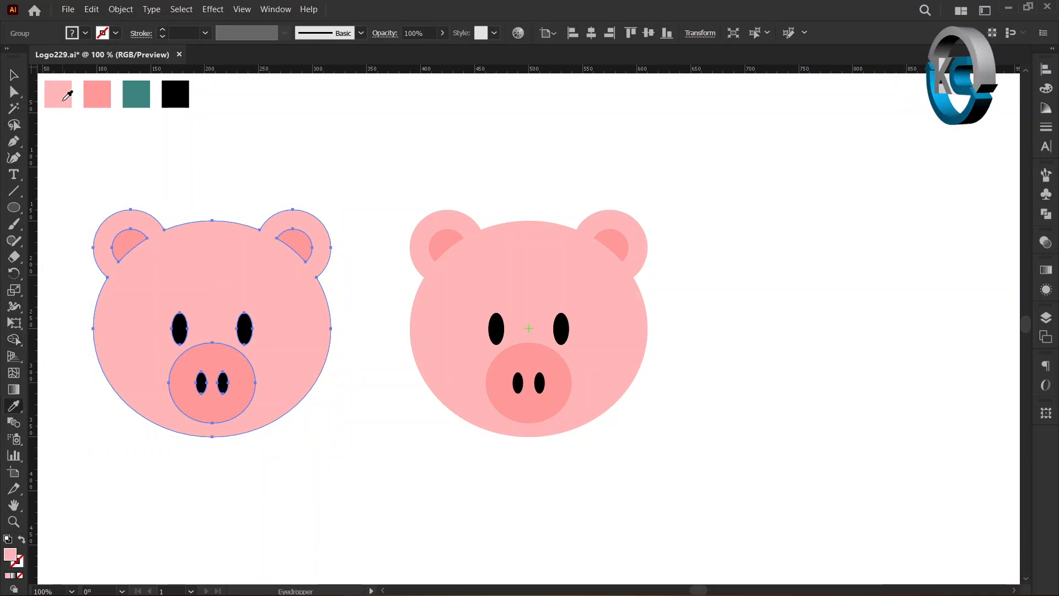
key(v)
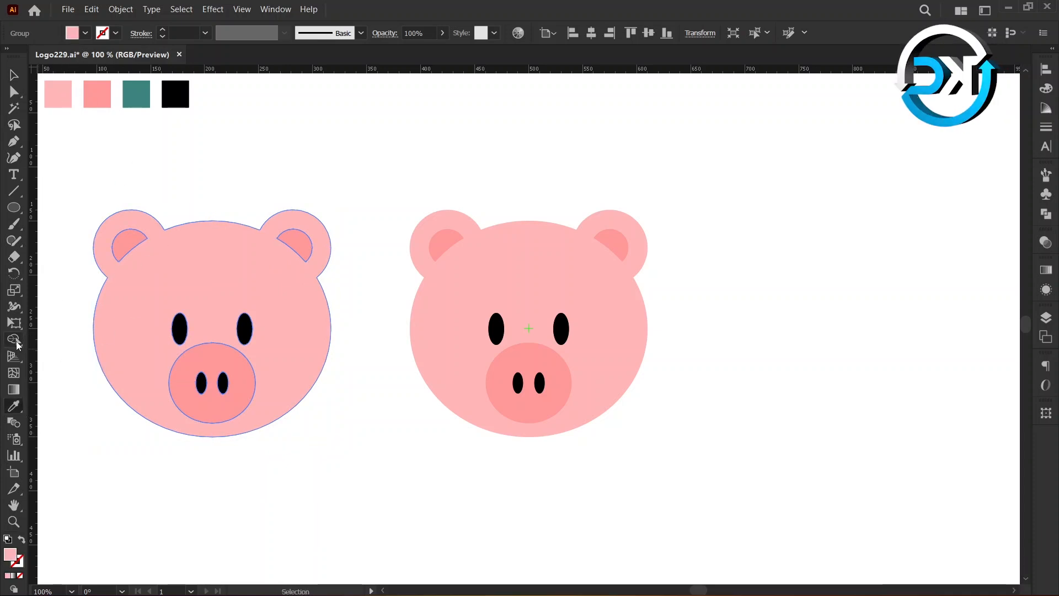
click(14, 339)
mouse_move(135, 243)
mouse_down()
mouse_move(209, 385)
mouse_move(227, 342)
mouse_move(251, 338)
mouse_up()
drag(275, 262, 272, 300)
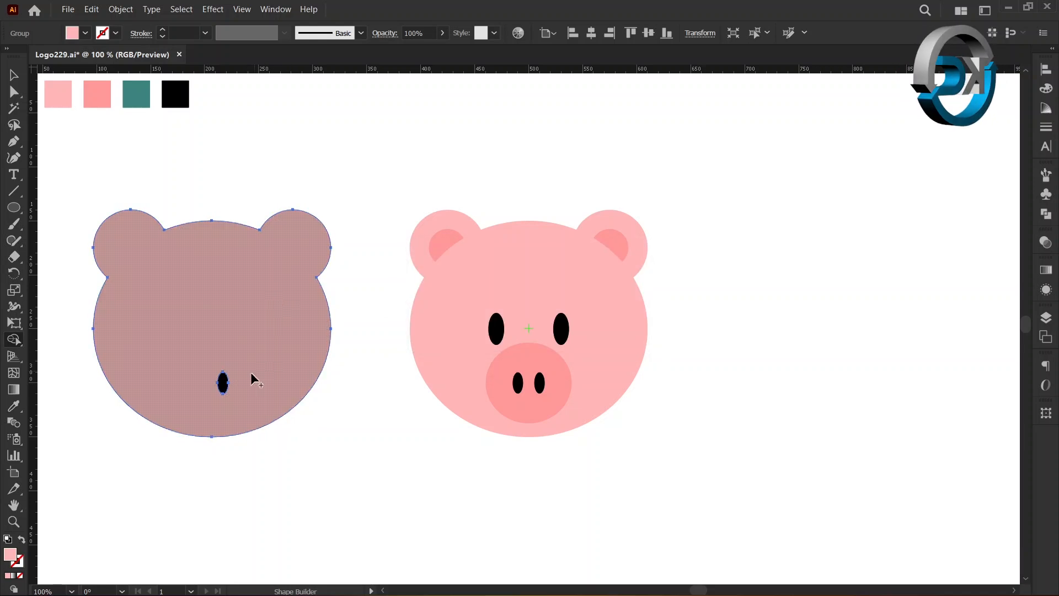
drag(221, 380, 234, 396)
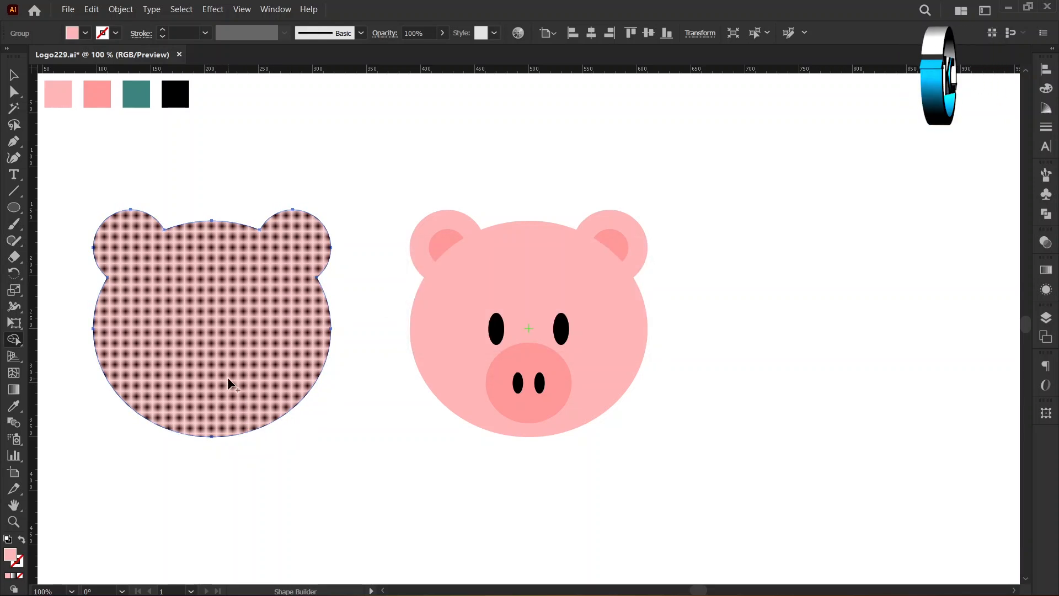
click(14, 75)
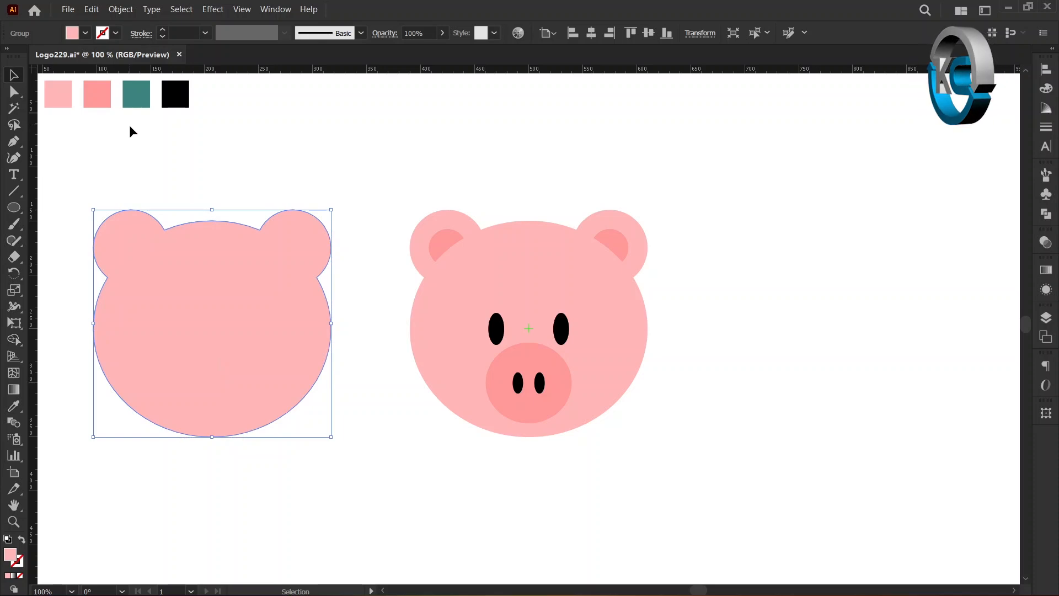
click(156, 154)
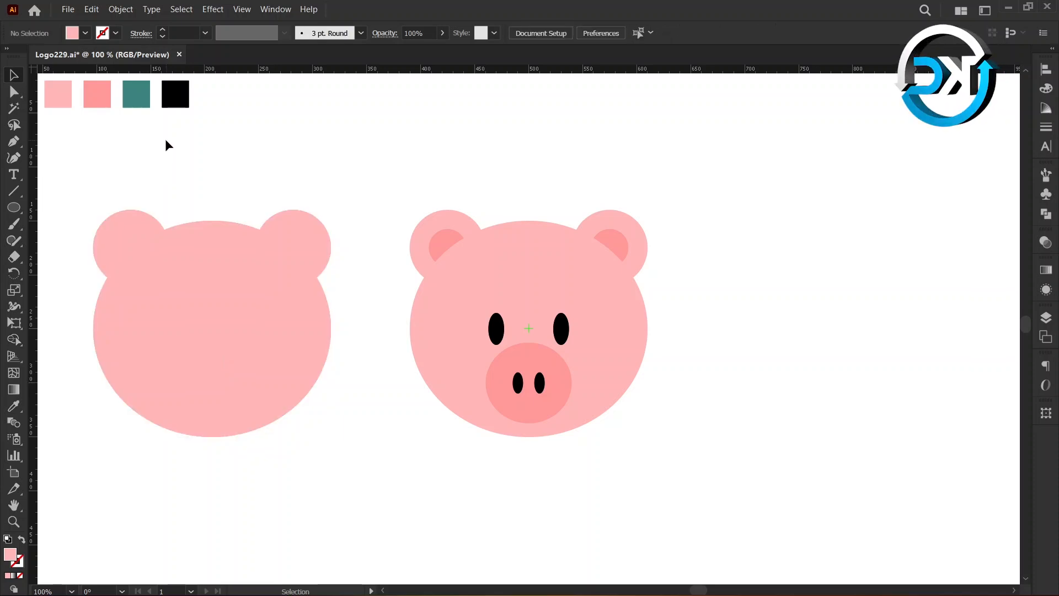
Step: Draw a vertical Pen line without fill from the silhouette's top centre anchor to just below its chin
click(19, 143)
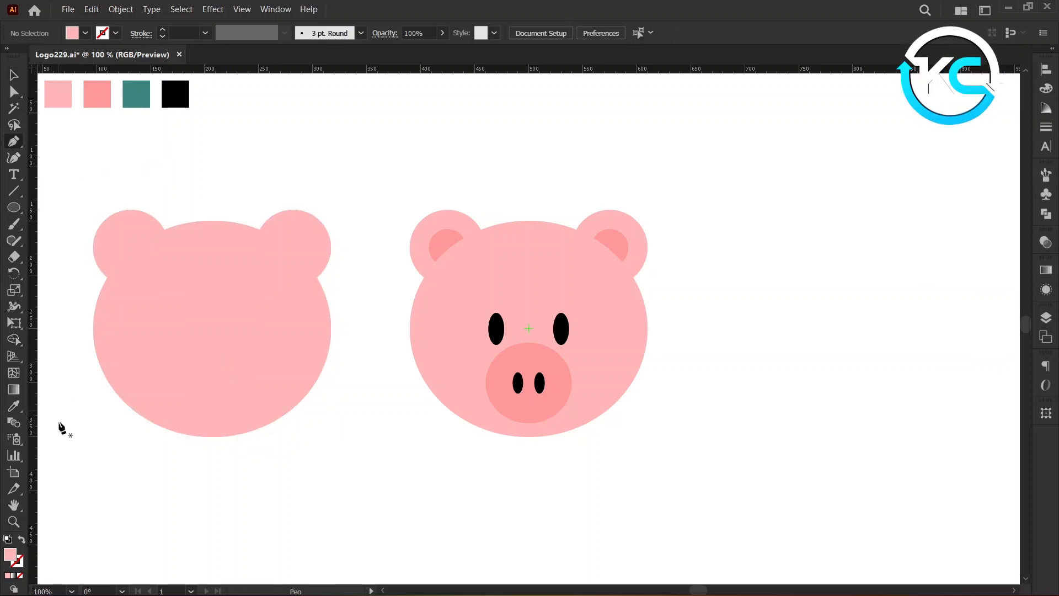
click(21, 539)
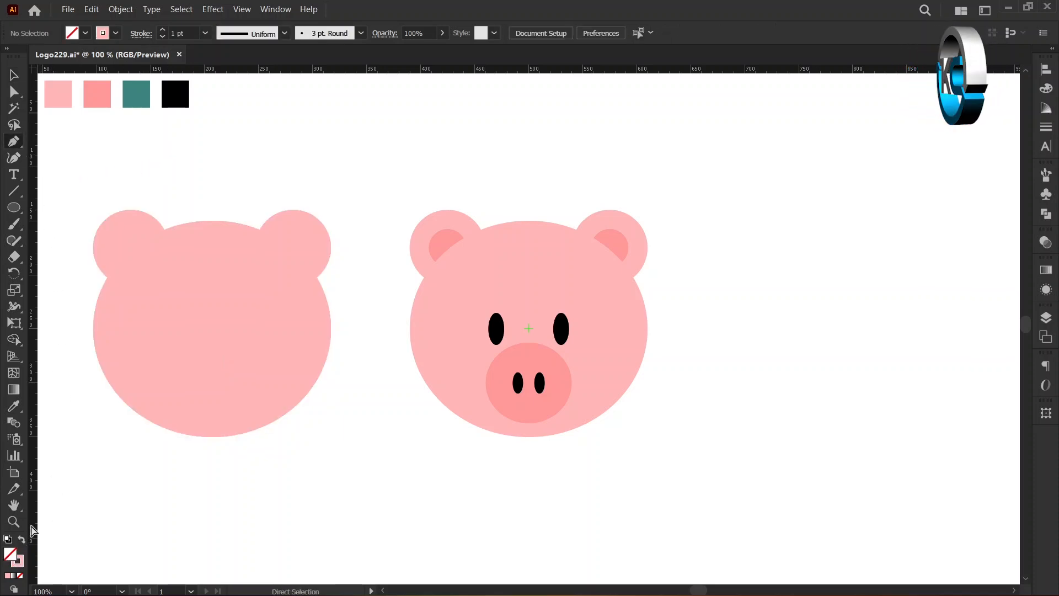
click(212, 221)
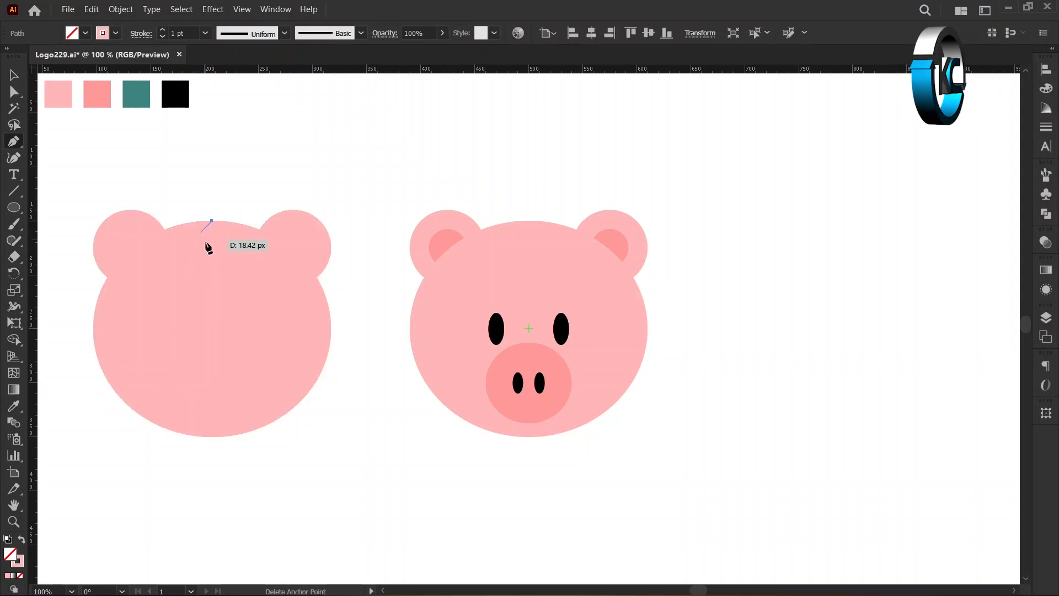
shift+click(213, 445)
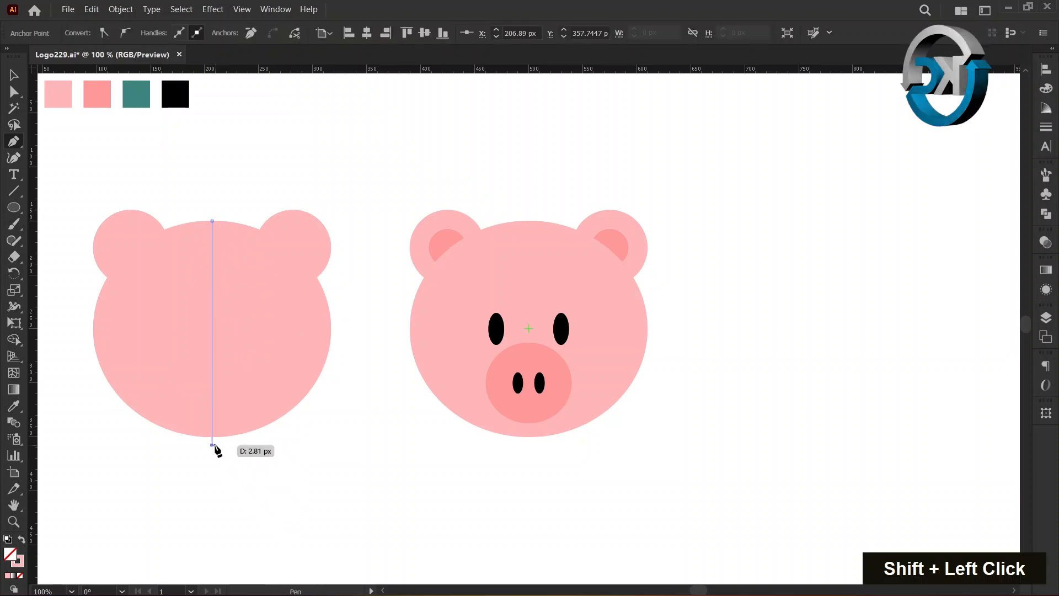
key(Escape)
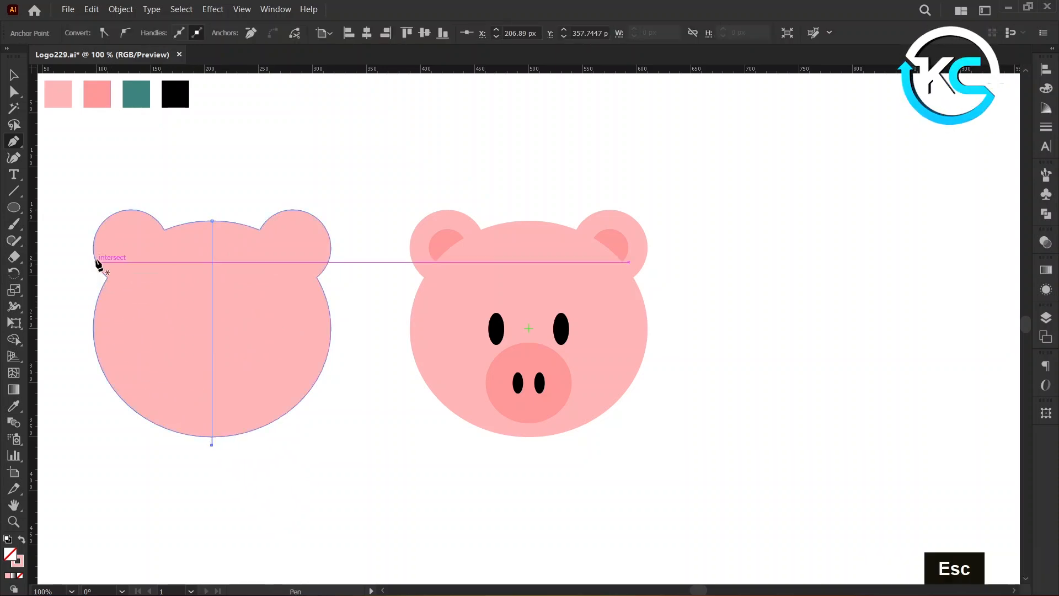
Step: Split the silhouette along the centre line with Pathfinder Divide and ungroup the resulting halves
click(14, 78)
drag(143, 176, 258, 367)
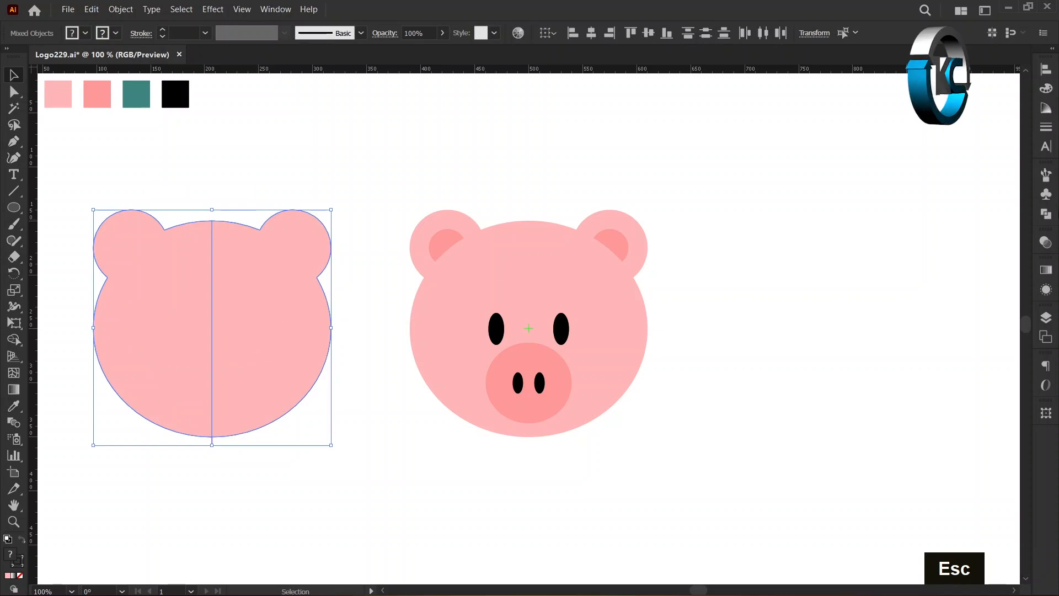
click(1050, 218)
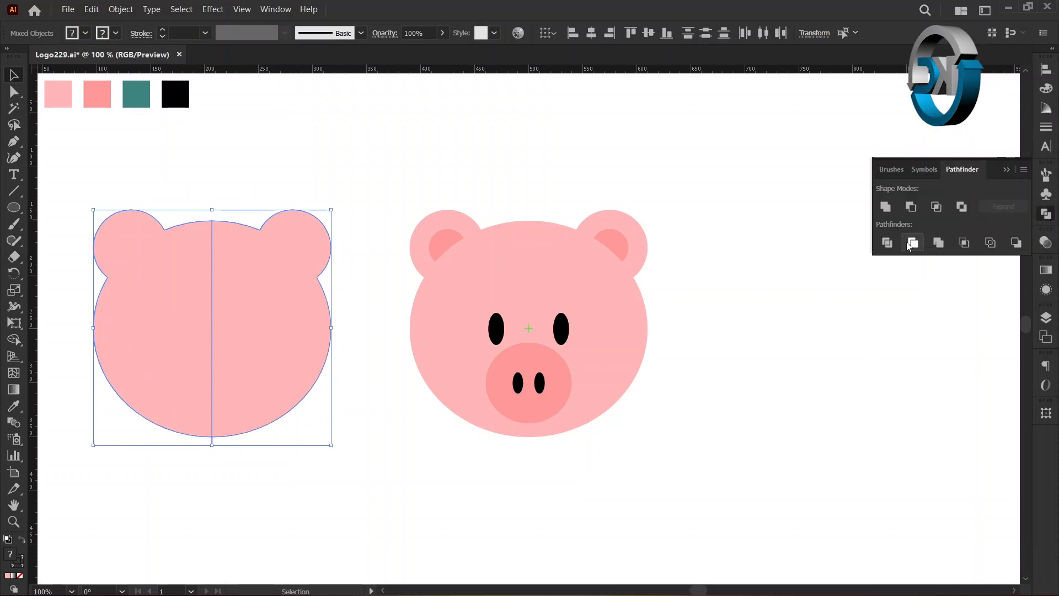
click(887, 243)
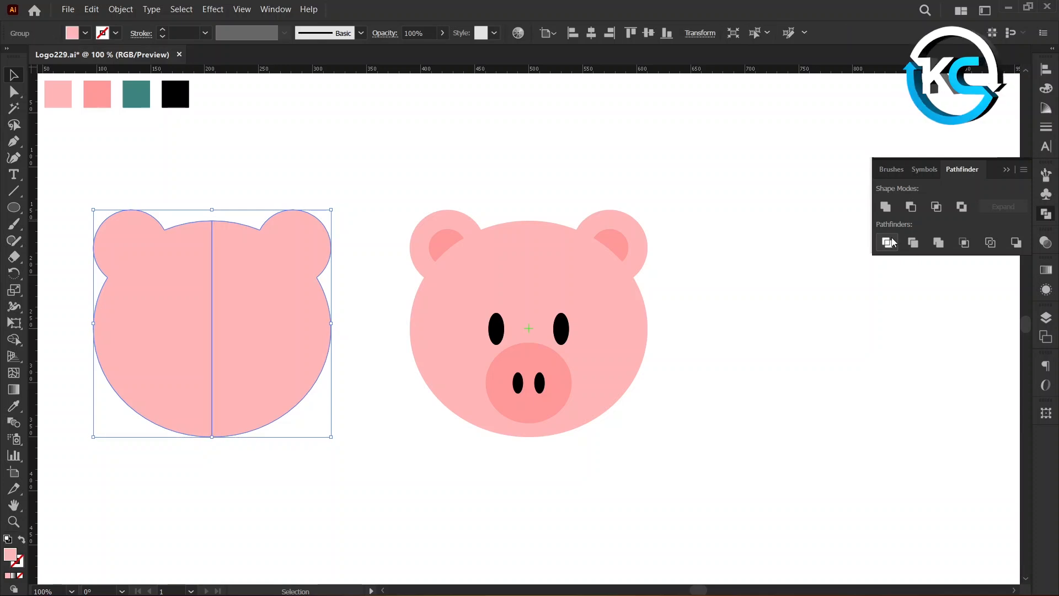
right_click(252, 243)
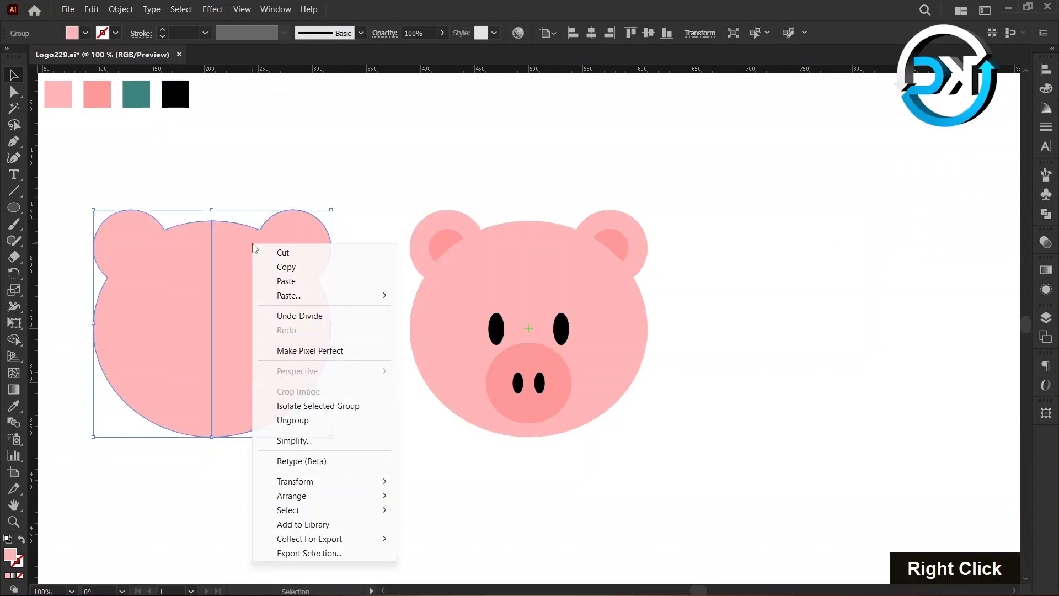
click(313, 424)
click(236, 161)
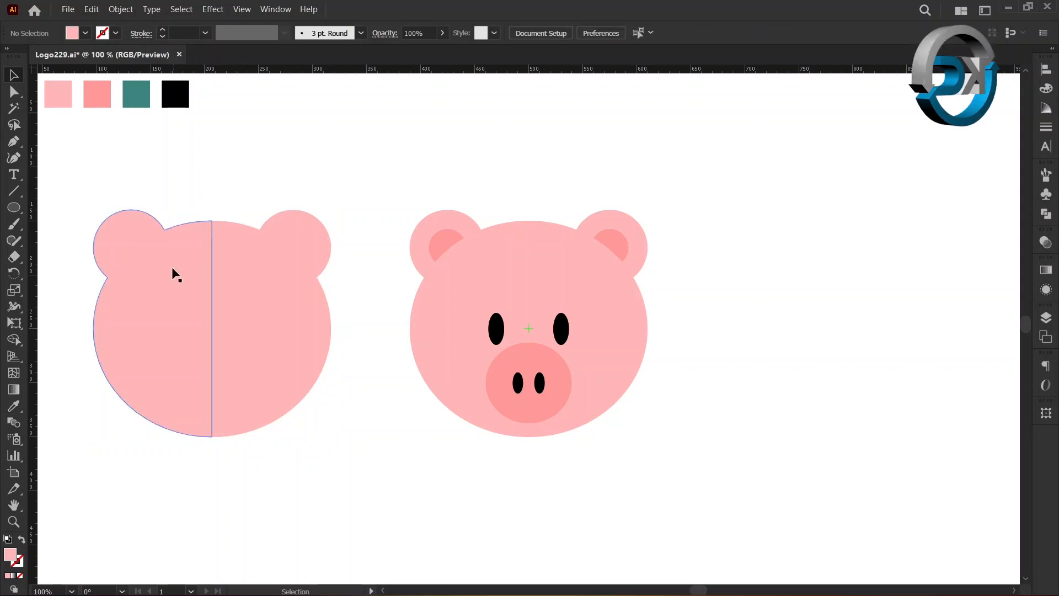
Step: Delete the silhouette's left half and align the remaining half over the right side of the original pig head
click(169, 277)
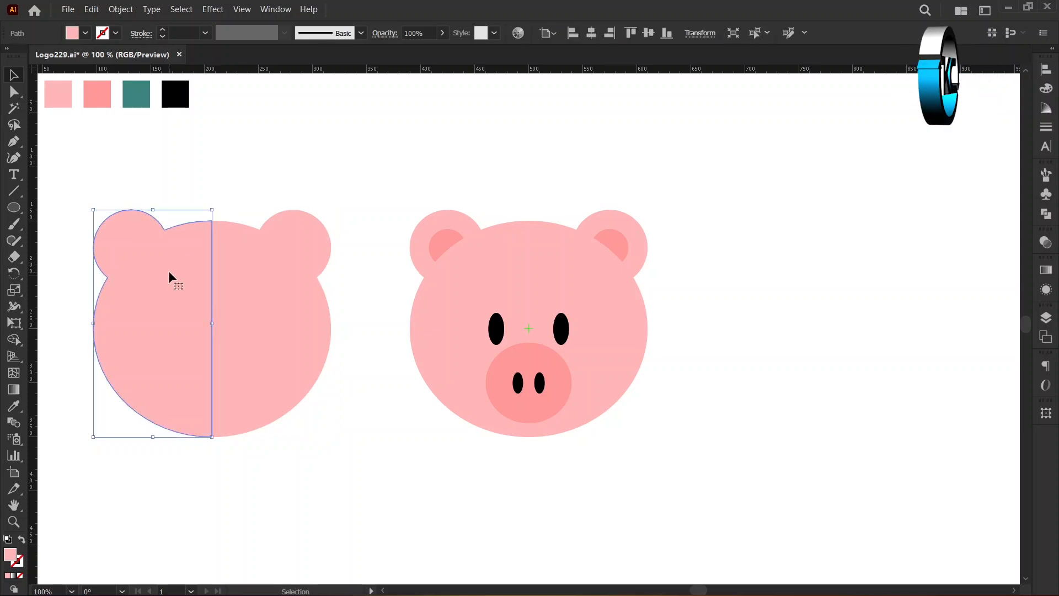
key(Delete)
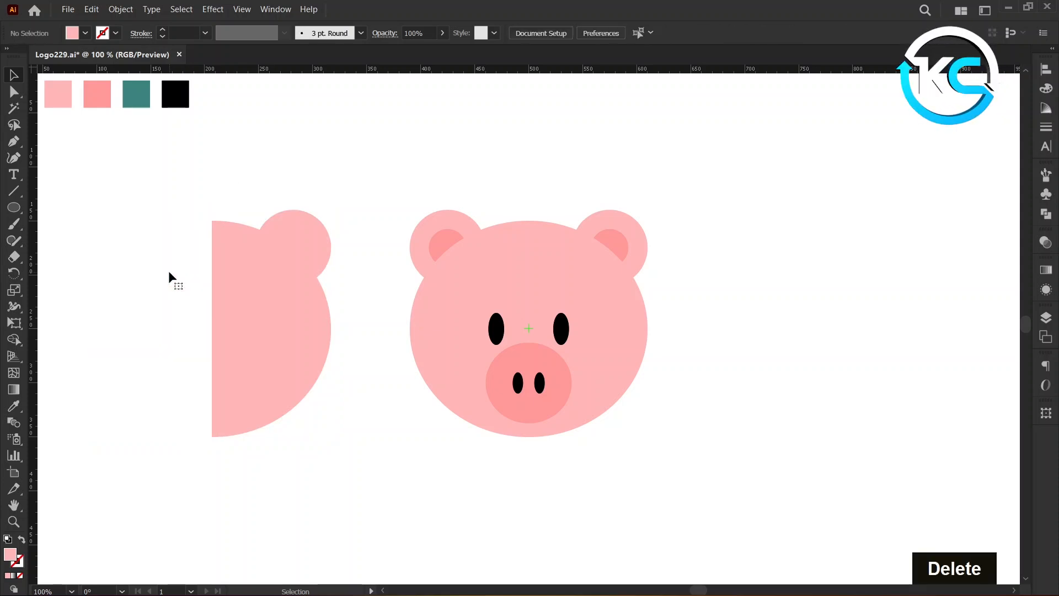
click(330, 334)
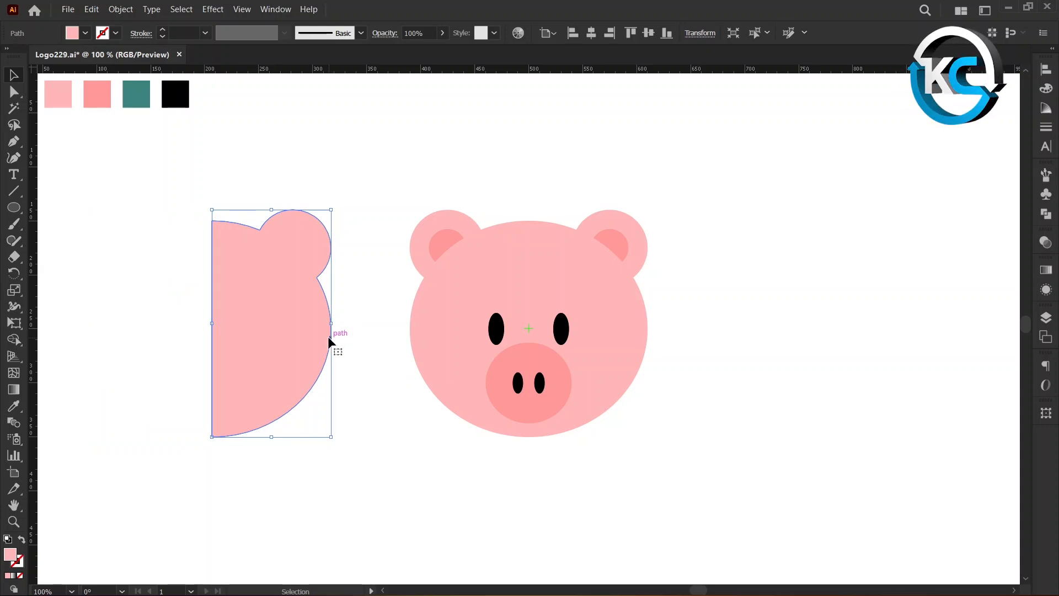
drag(328, 336, 648, 332)
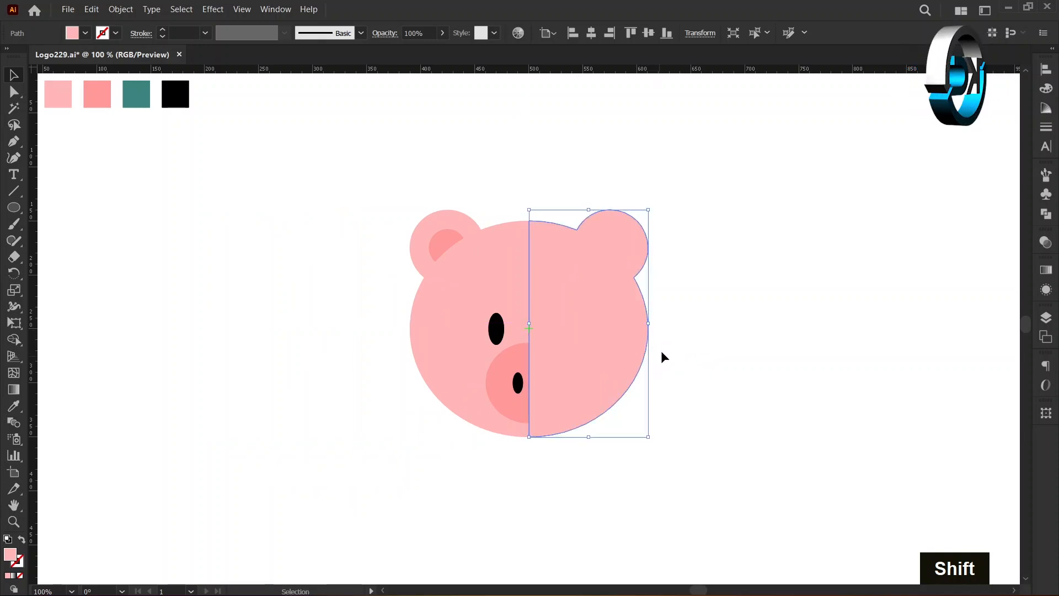
Step: Set the blend mode of the overlaid half silhouette to Multiply to shade the pig's right side
click(1046, 246)
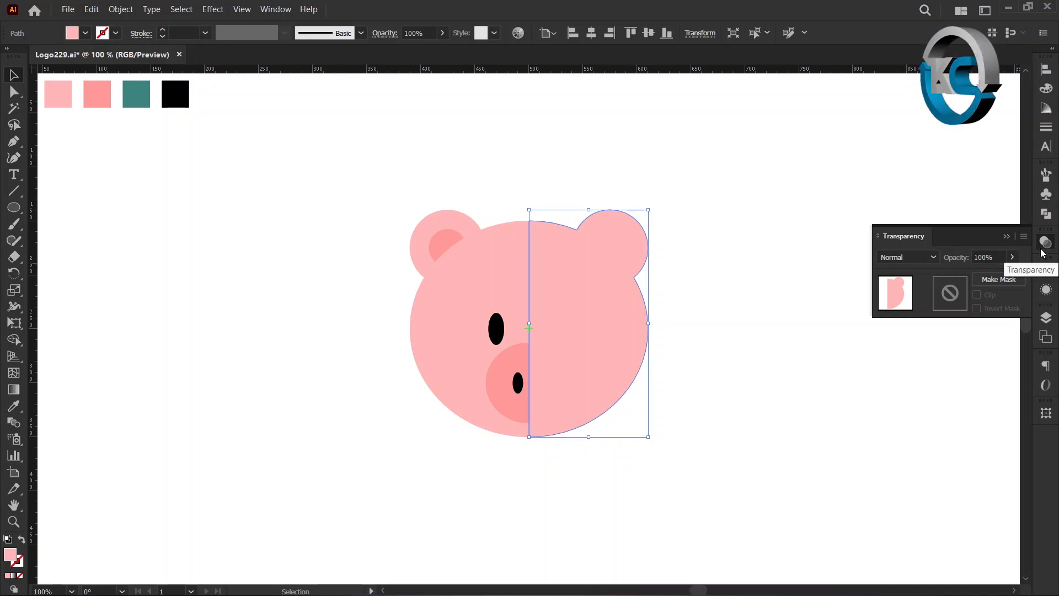
click(934, 258)
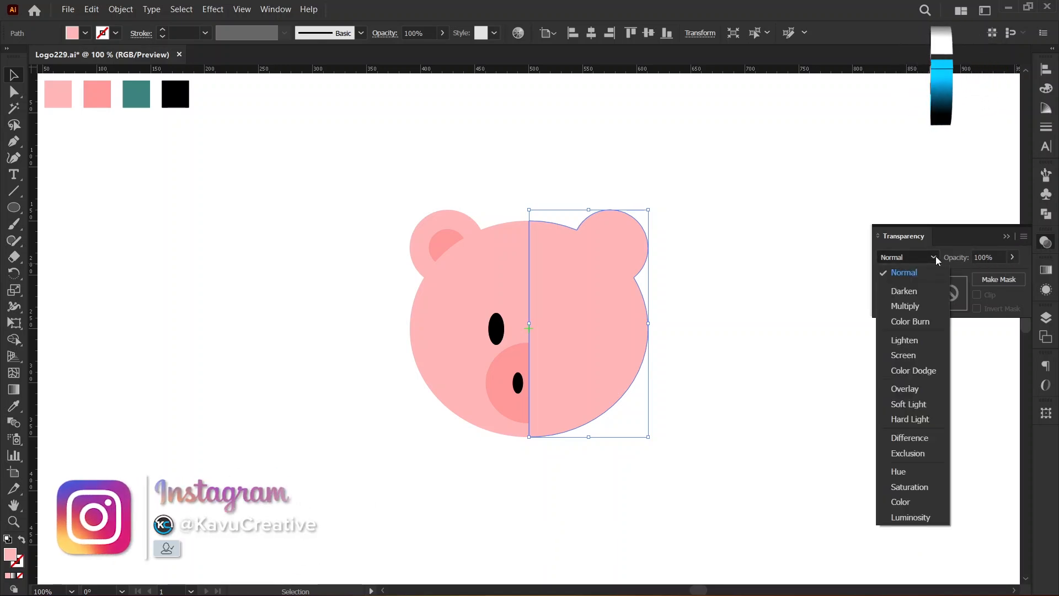
click(936, 306)
click(872, 349)
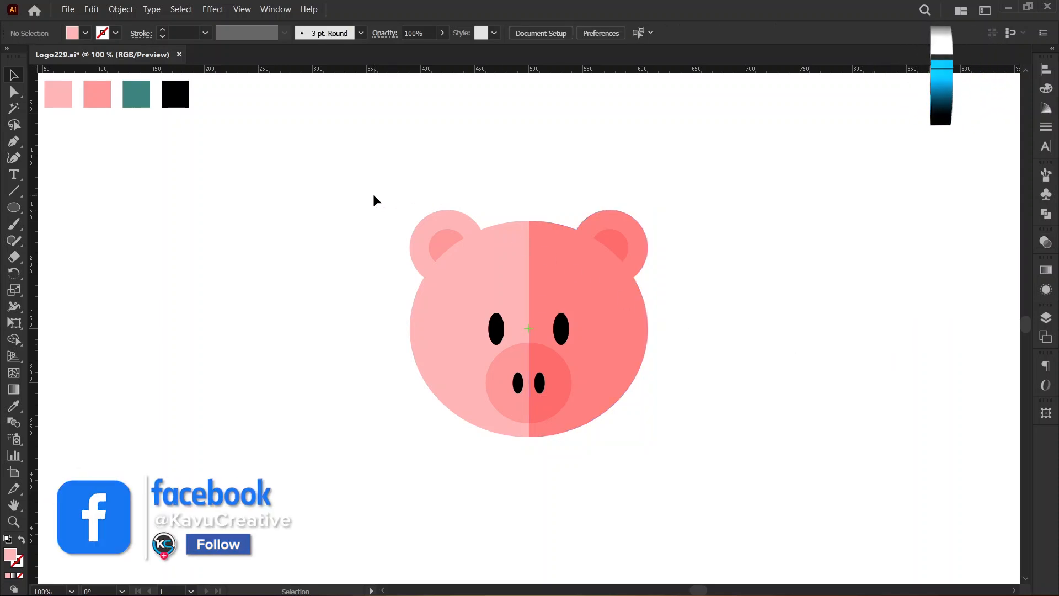
Step: Group all shapes of the pig head, including the Multiply overlay, into one object
drag(373, 194, 687, 448)
right_click(565, 254)
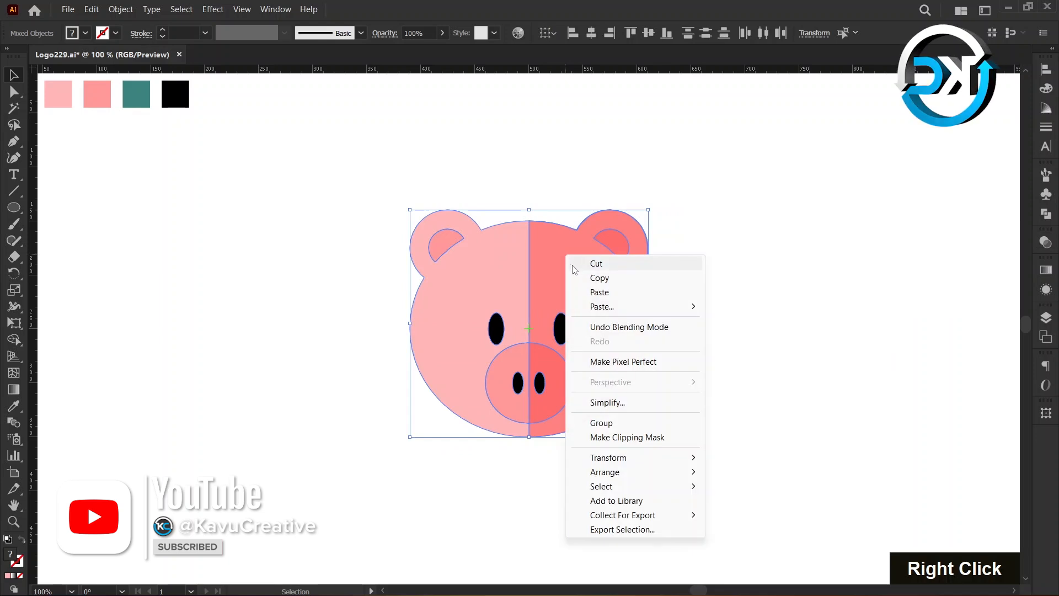
click(627, 423)
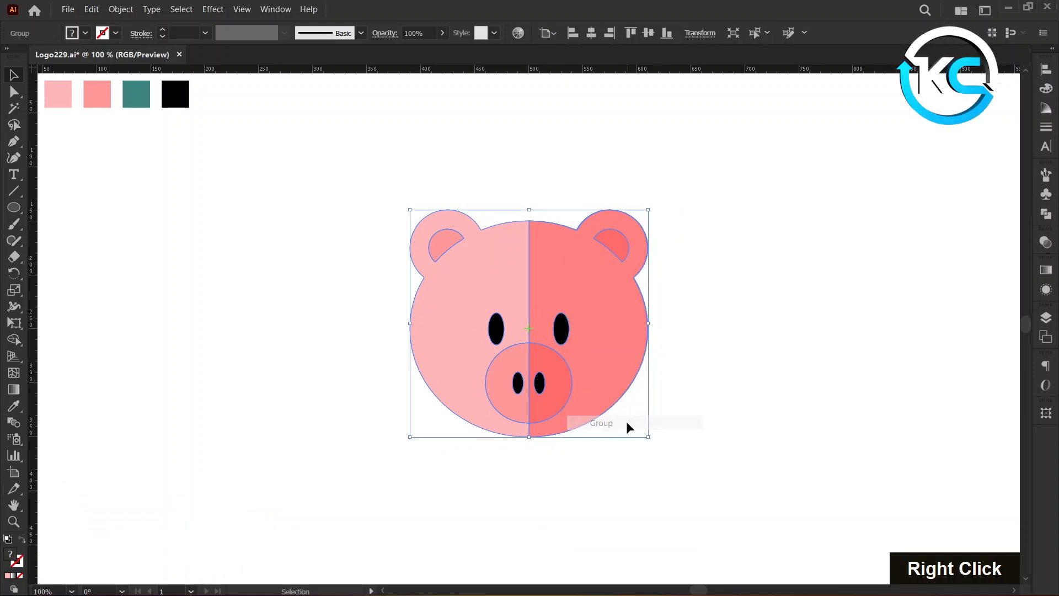
click(753, 356)
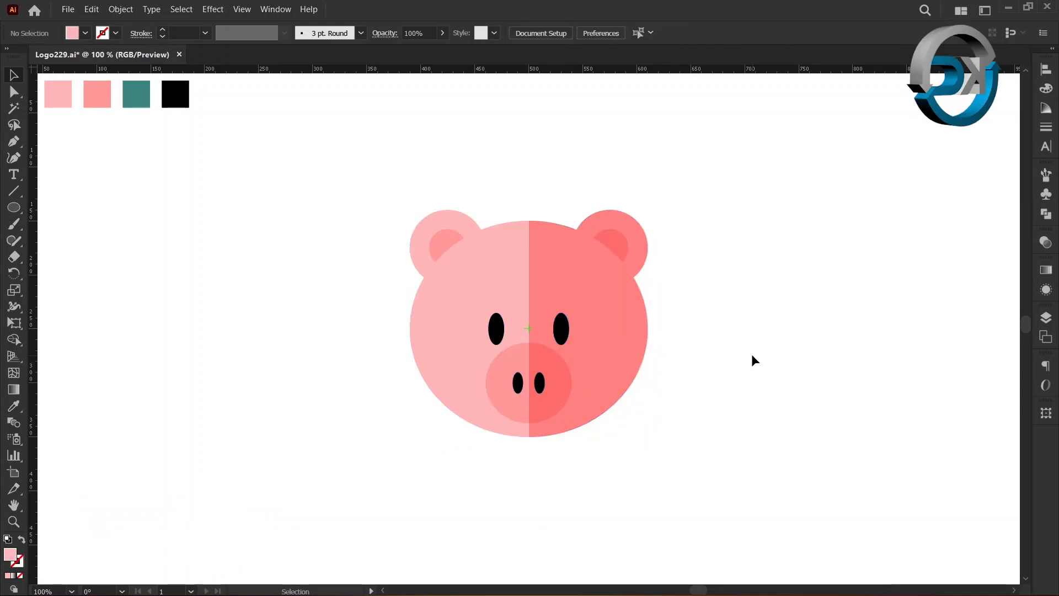
Step: Draw a 400 by 400 px circle filled with the teal swatch colour, centred on the artboard's centre point
click(17, 407)
click(139, 94)
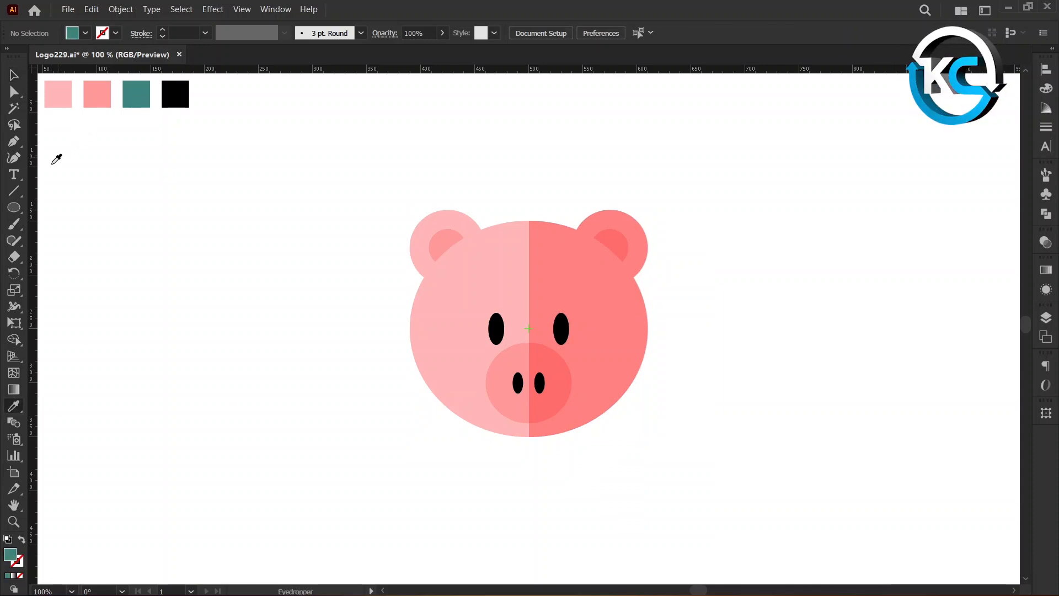
click(15, 208)
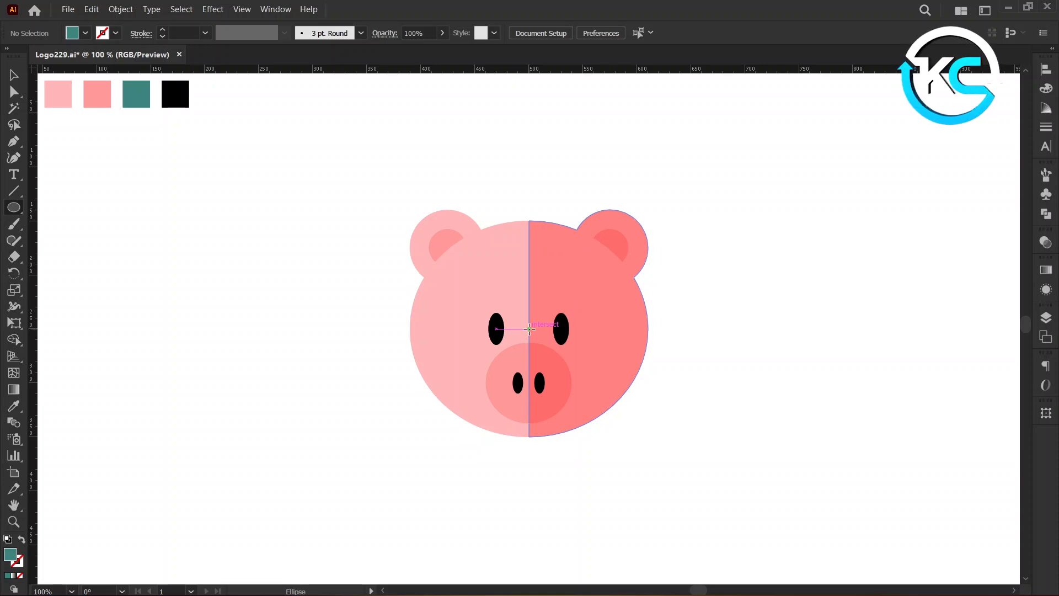
alt+click(530, 329)
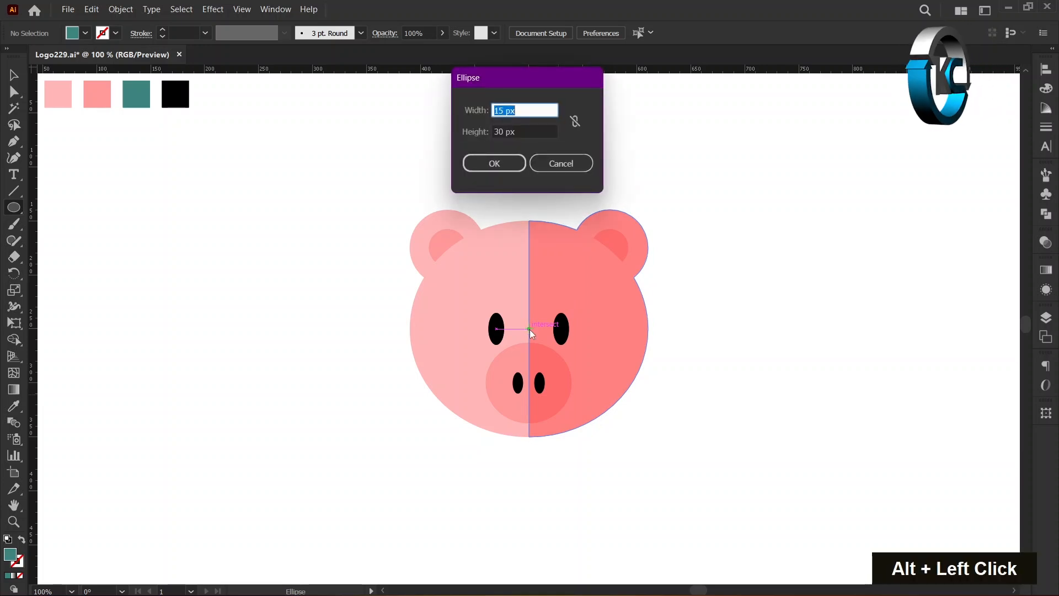
text(400)
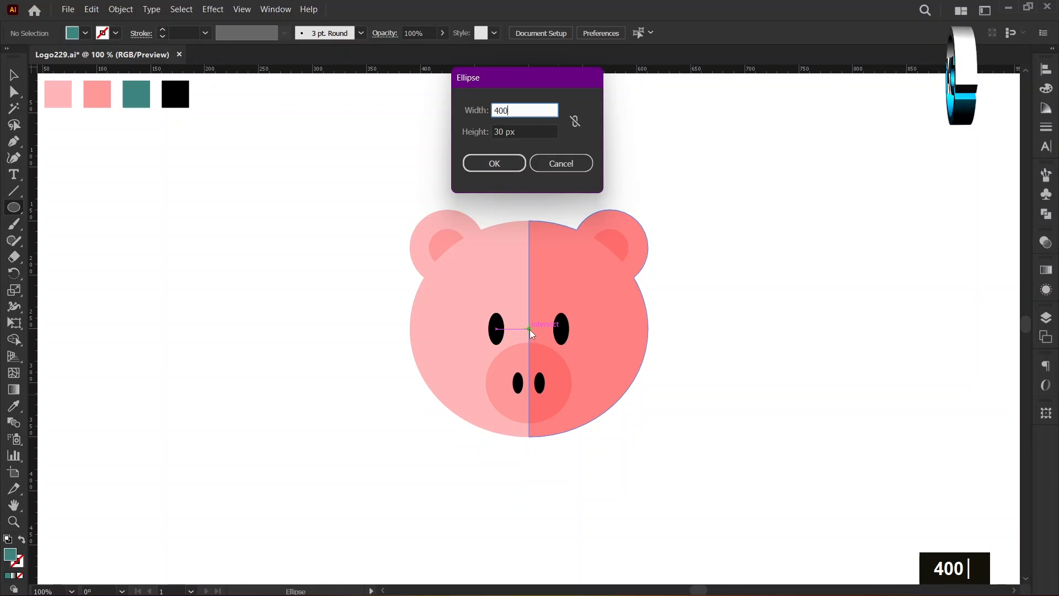
key(Tab)
text(400)
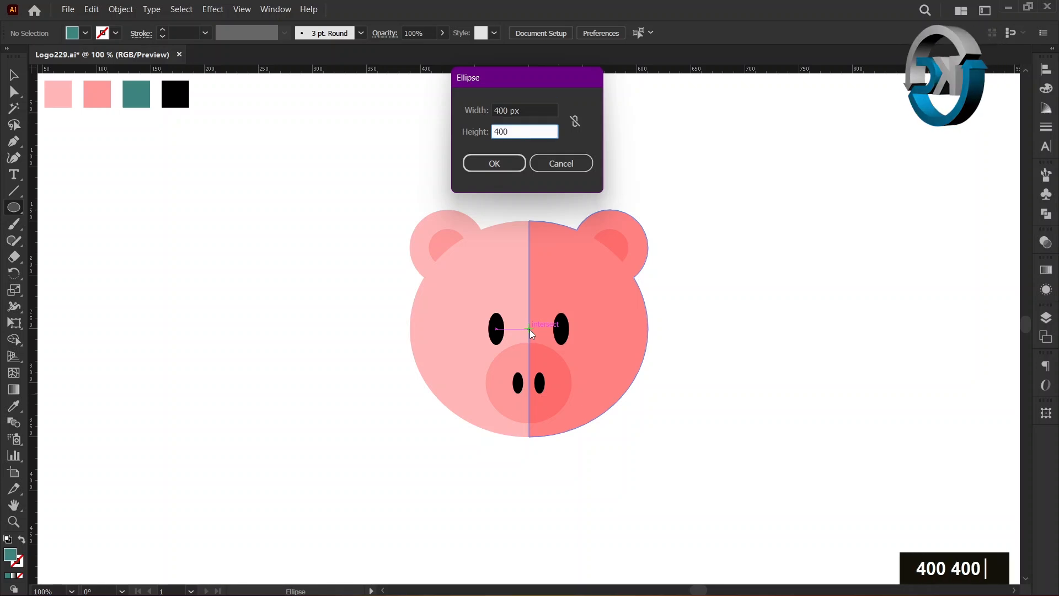
key(Tab)
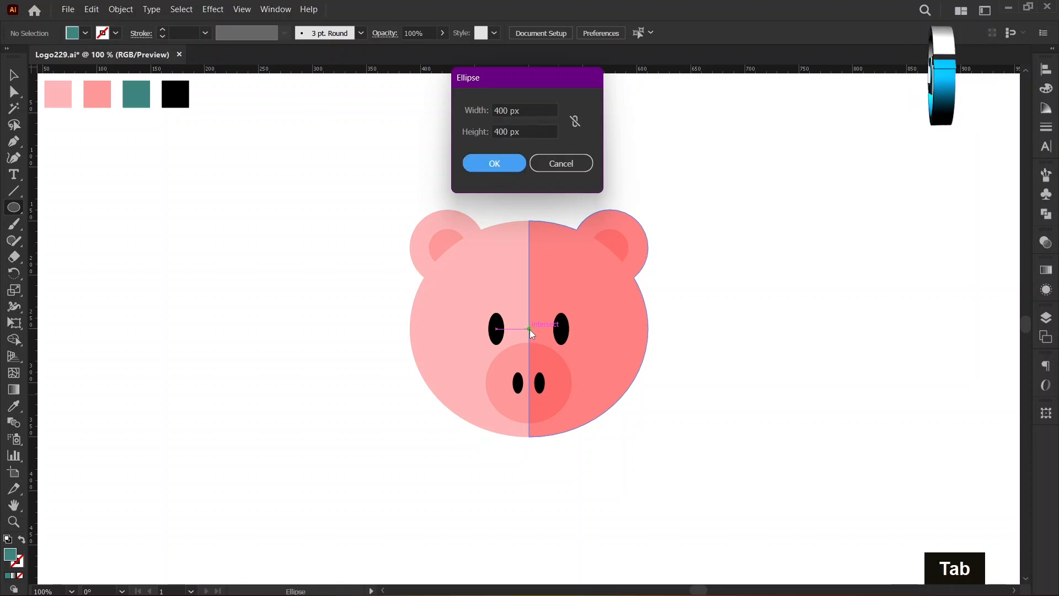
click(505, 172)
Step: Send the teal circle to the back, behind the pig head
click(14, 78)
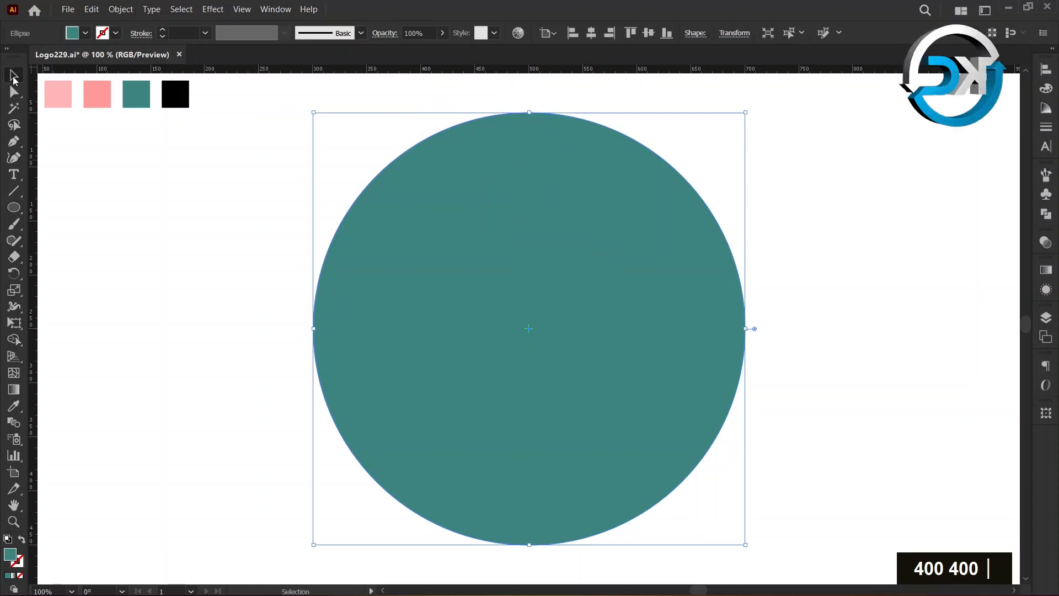
right_click(518, 181)
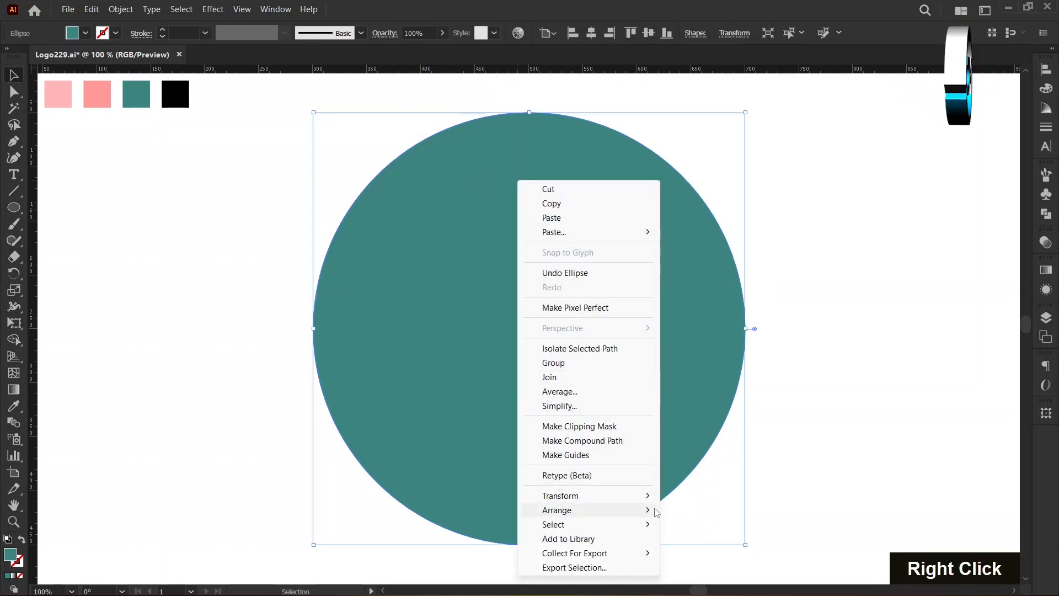
mouse_move(653, 510)
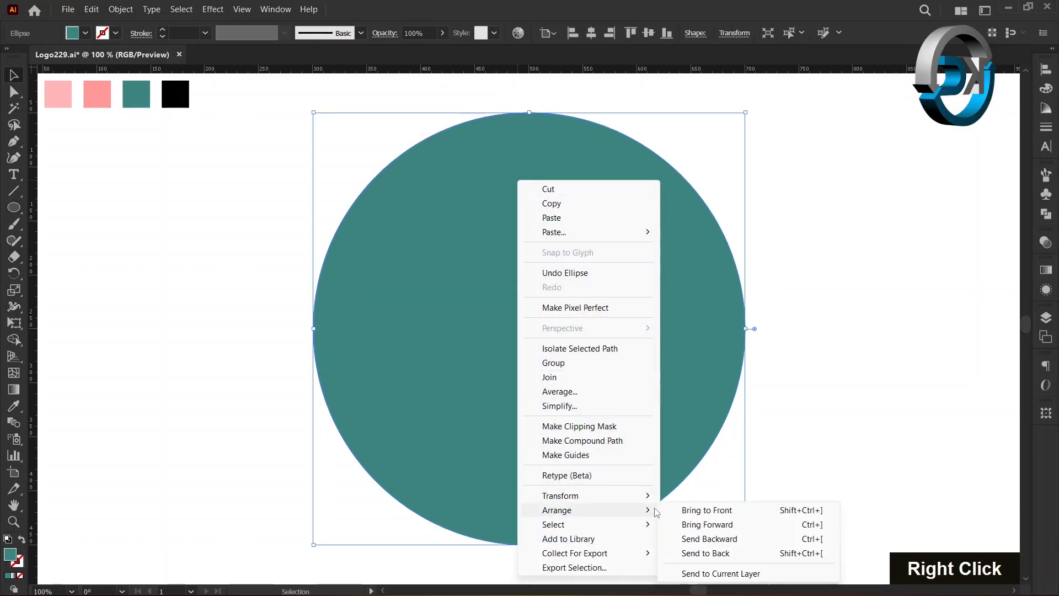
click(728, 554)
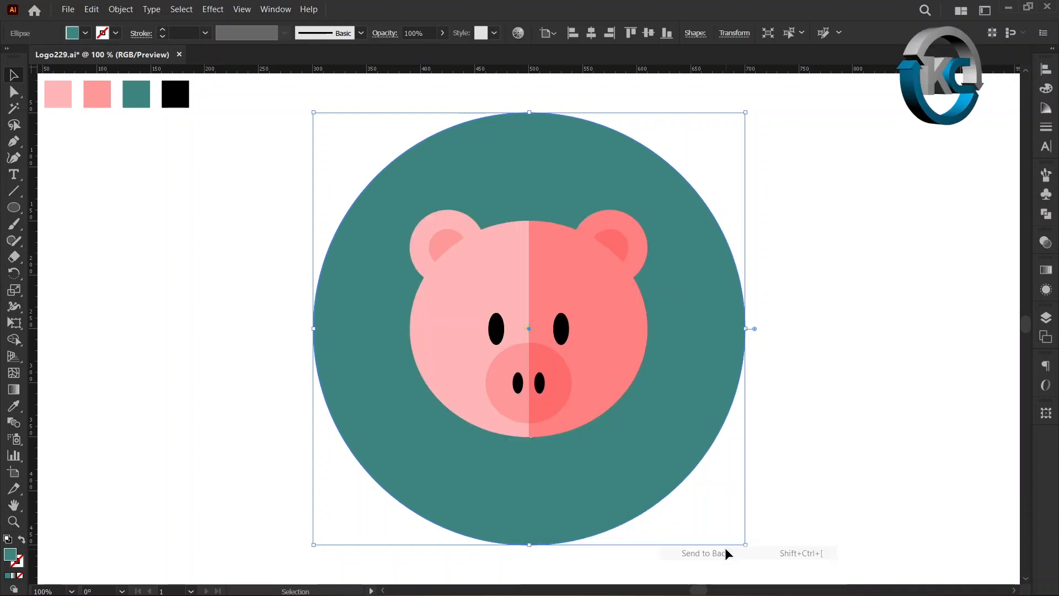
click(803, 409)
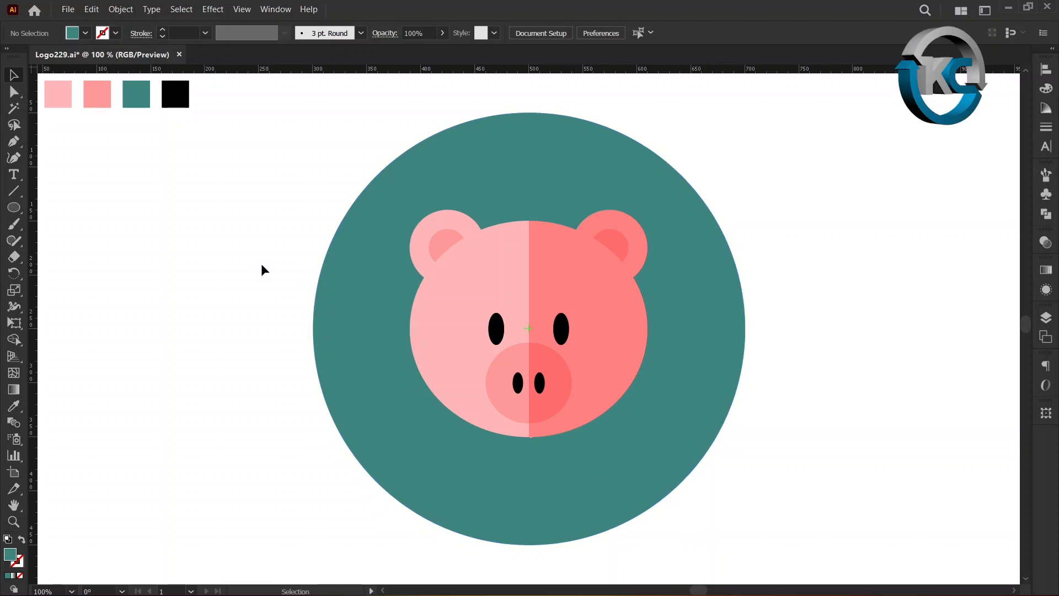
Step: Align the pig head and the teal circle to each other's horizontal and vertical centres
drag(479, 334, 648, 432)
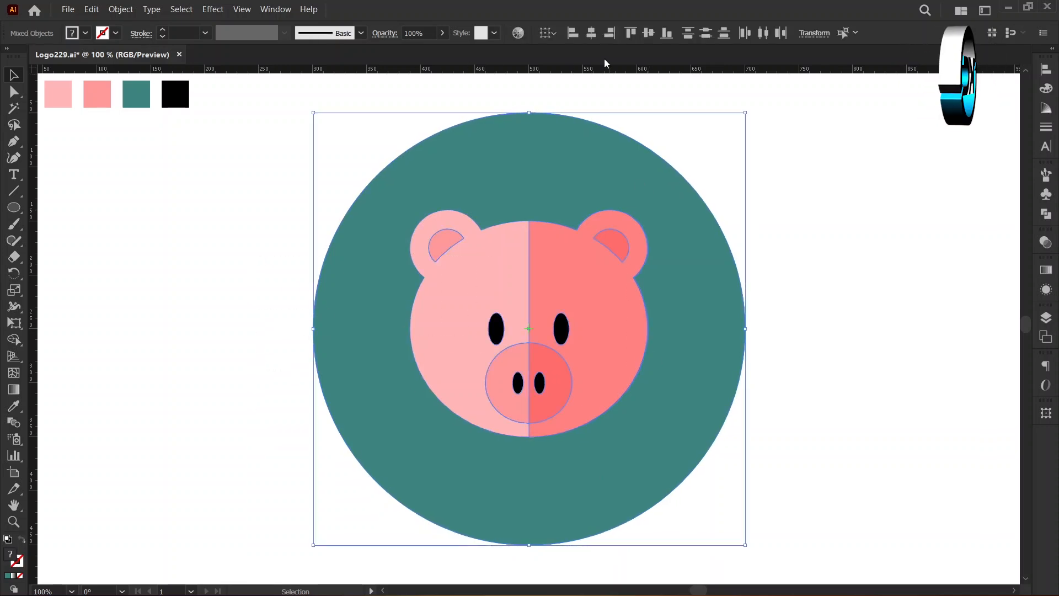
click(592, 39)
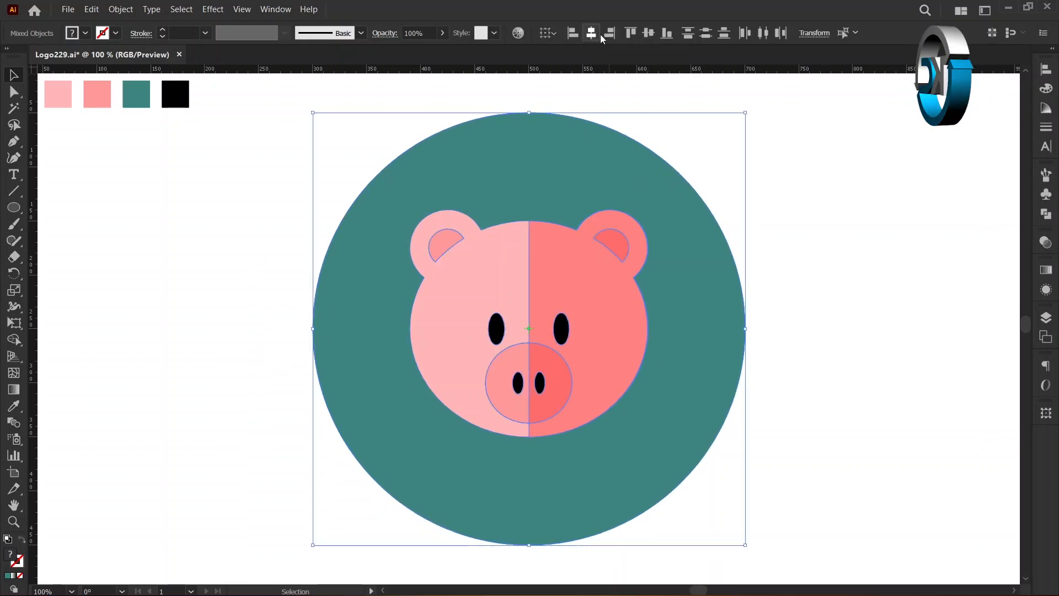
click(653, 35)
click(830, 230)
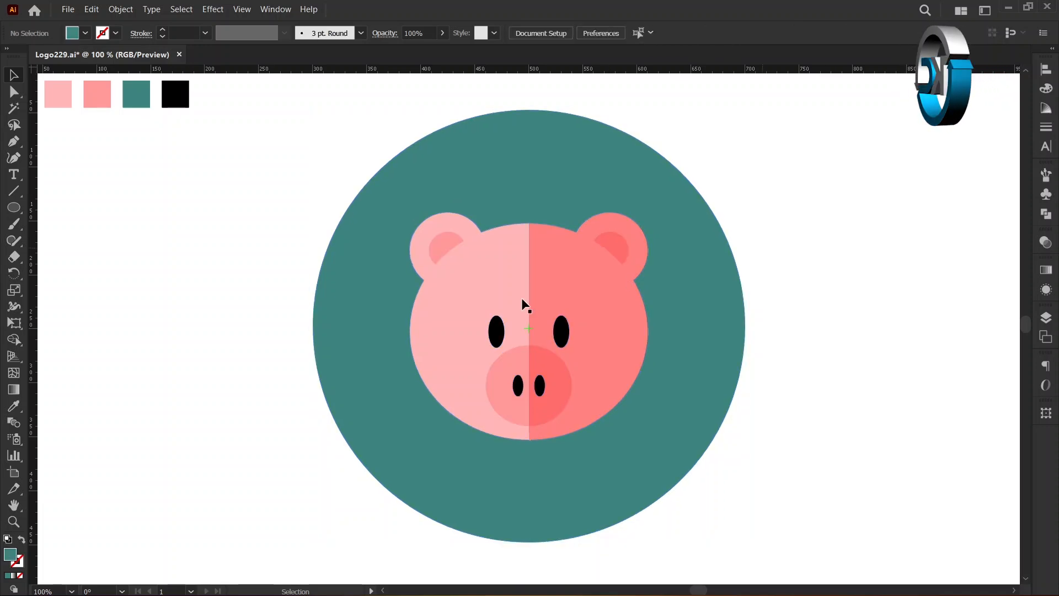
Step: Draw a 250 by 250 px square with no fill and the default black stroke, centred on the artboard's centre point
click(8, 539)
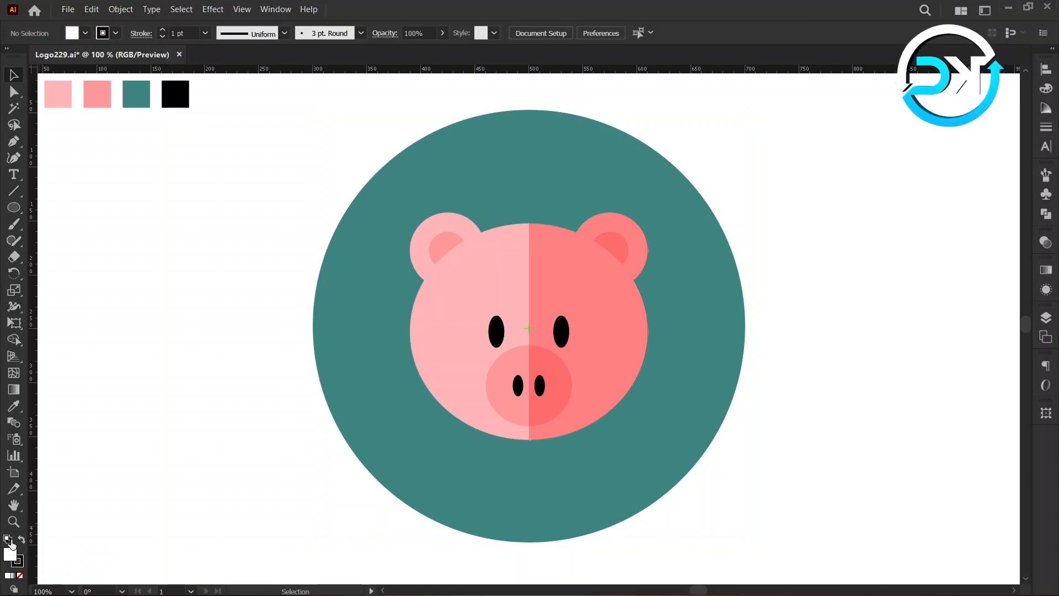
click(20, 576)
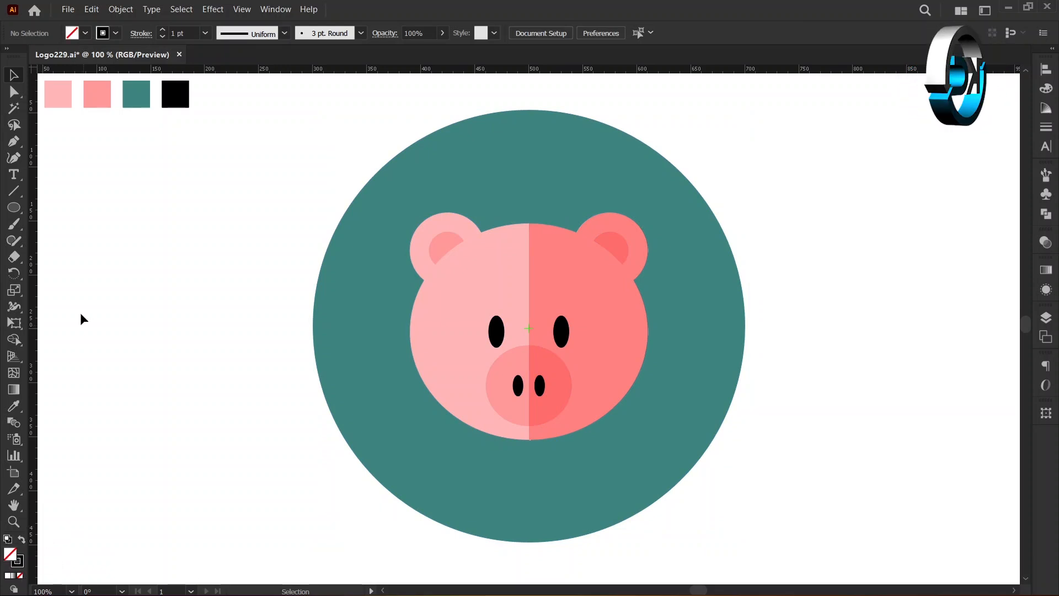
right_click(18, 207)
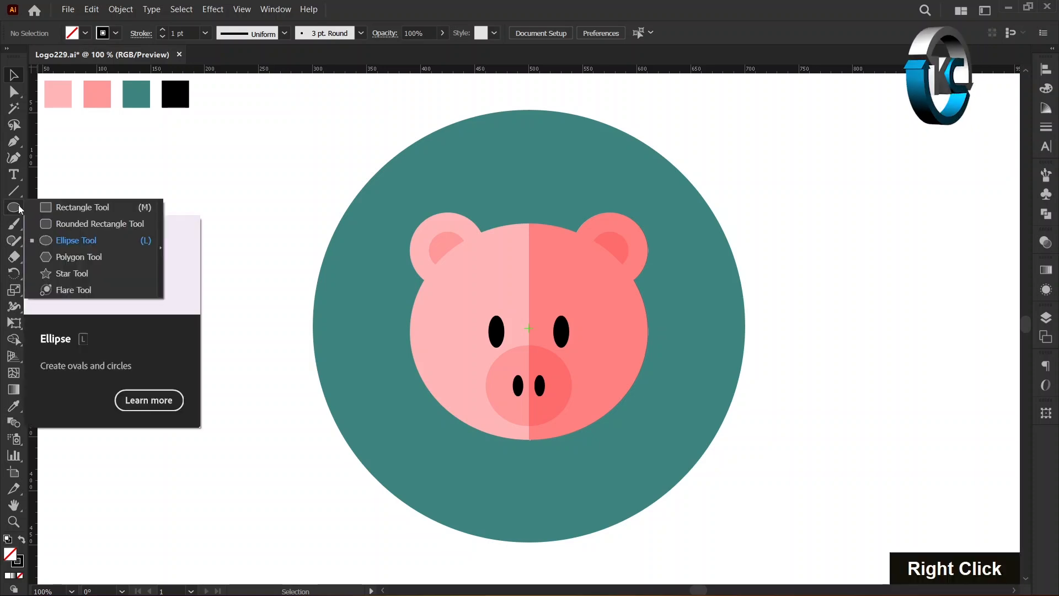
click(87, 208)
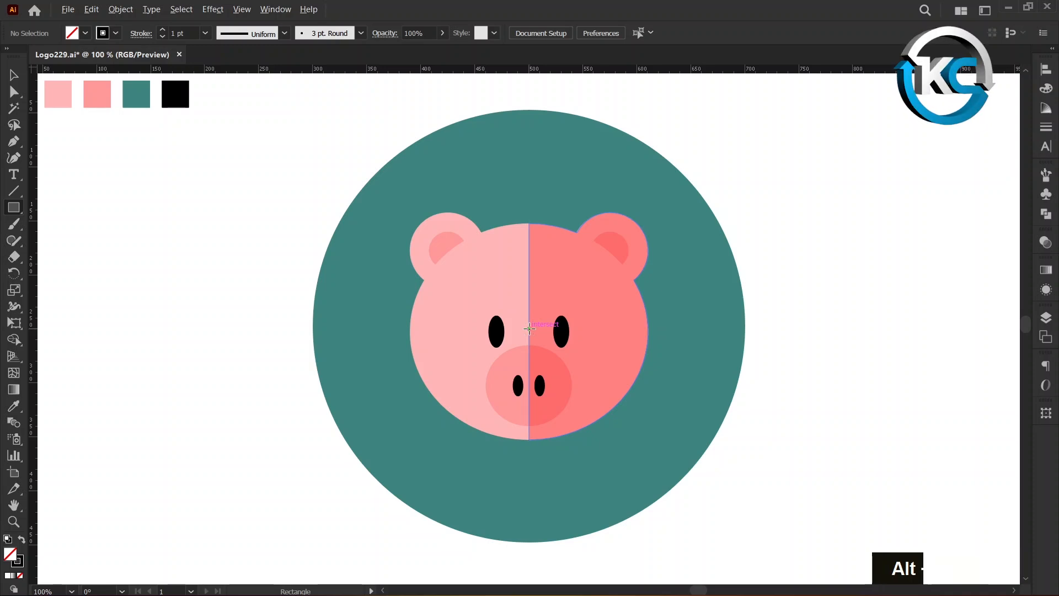
alt+click(529, 329)
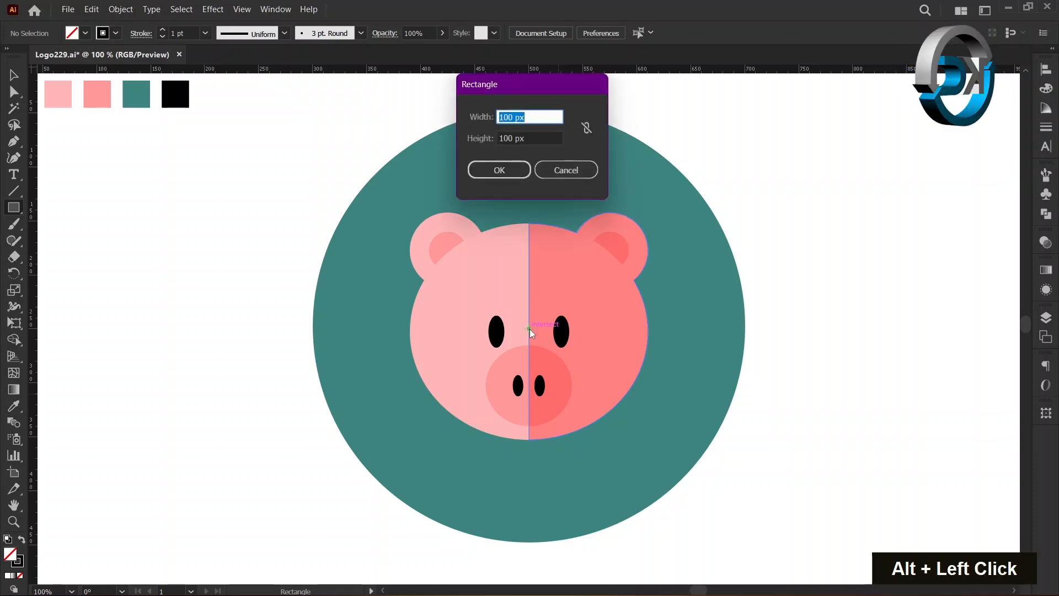
text(25)
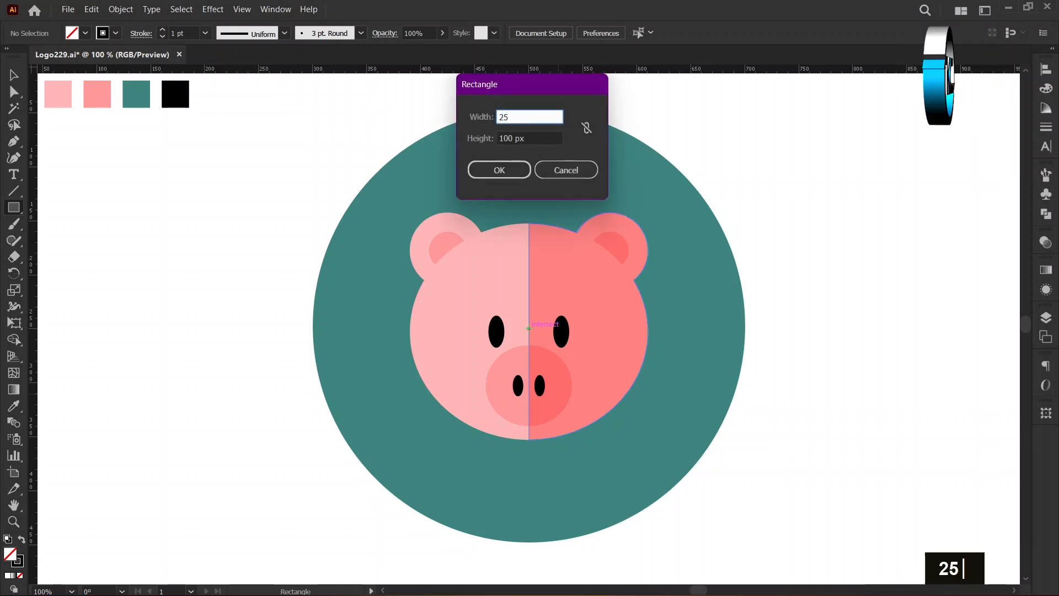
text(0`)
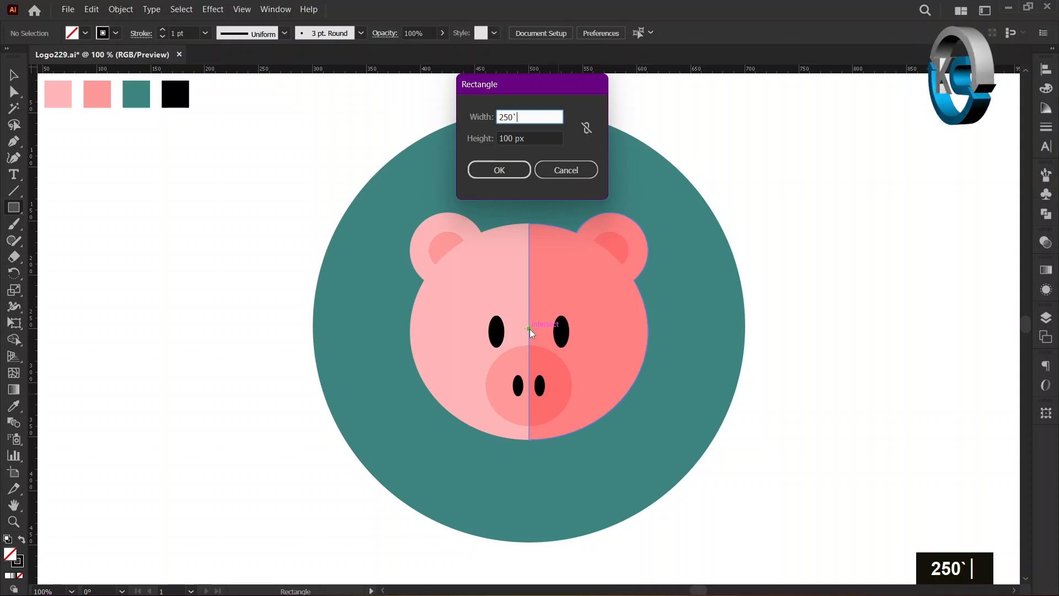
key(BackSpace)
key(Tab)
text(250)
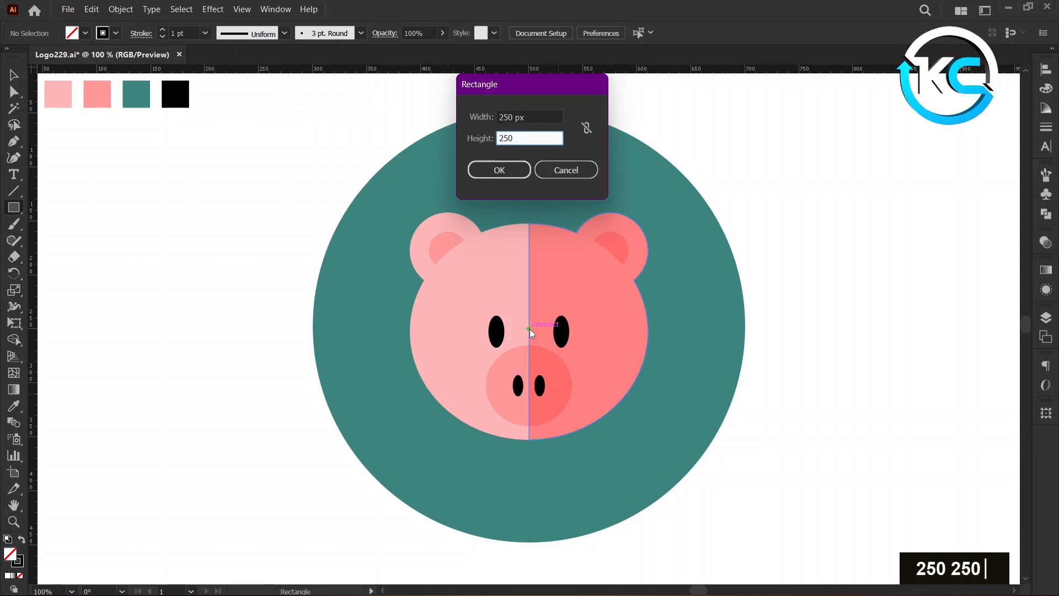
click(499, 171)
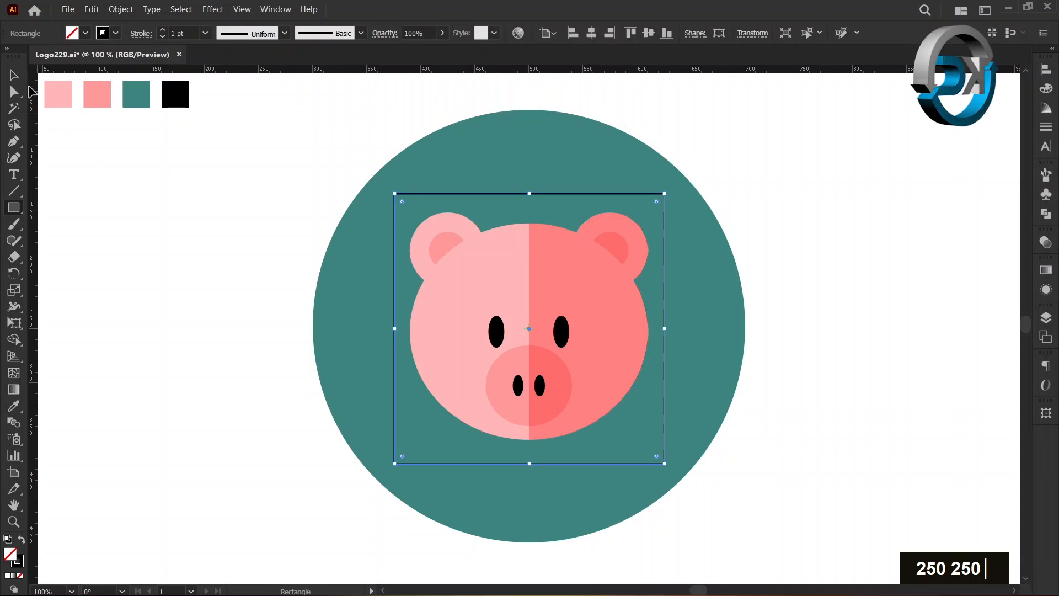
Step: Rotate the square 45° into a diamond and move it so its top corner meets the right ear's outer edge
key(v)
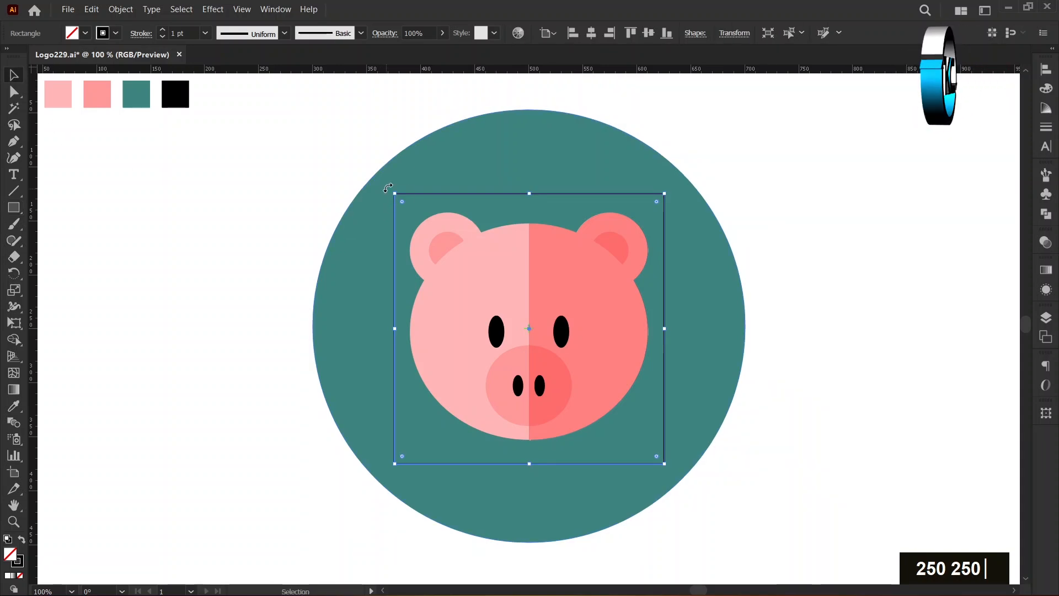
drag(388, 187, 320, 269)
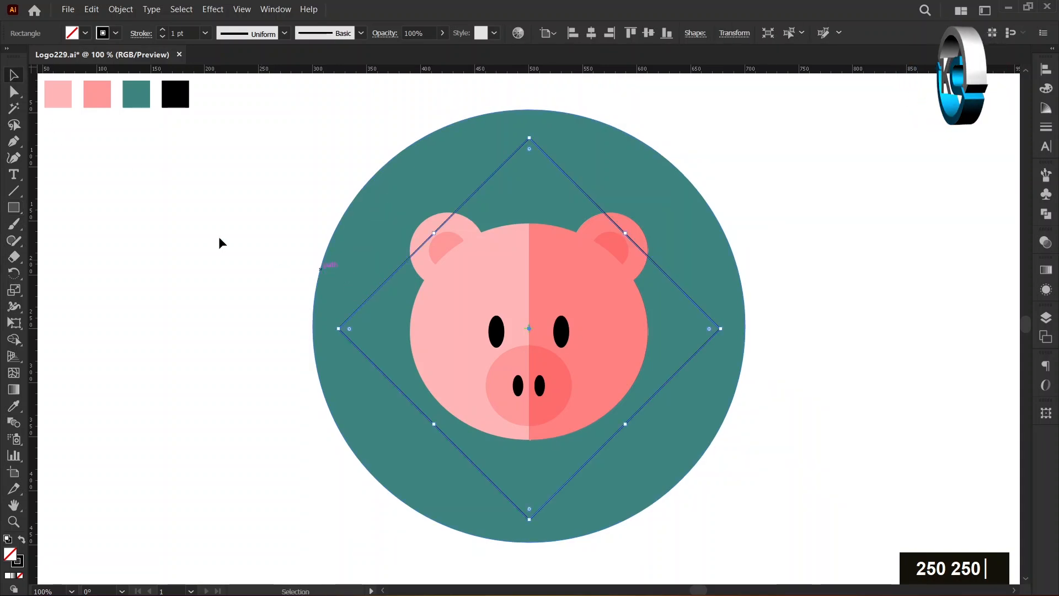
click(158, 175)
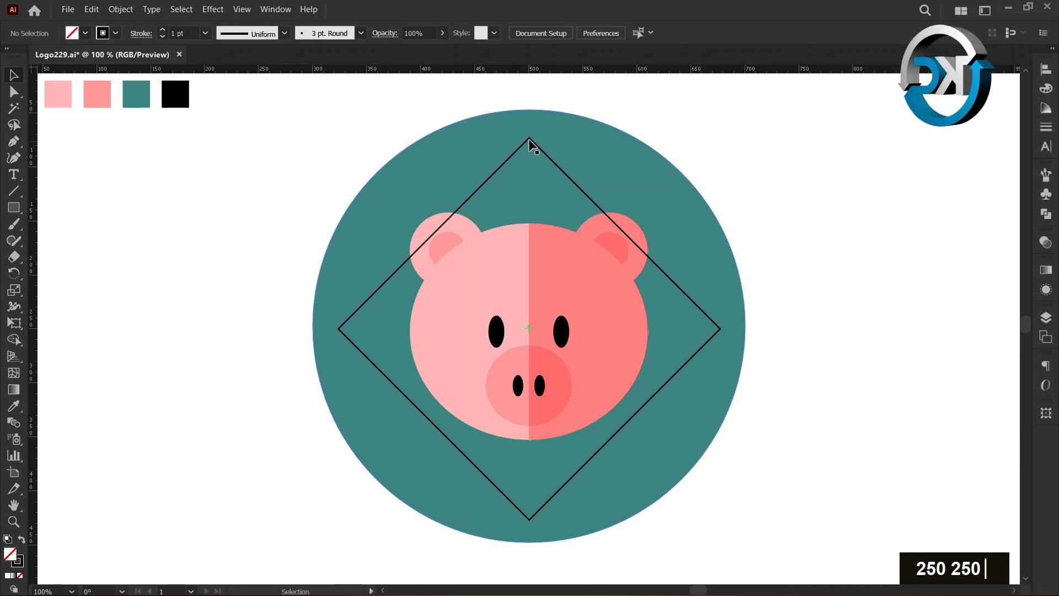
drag(529, 138, 640, 226)
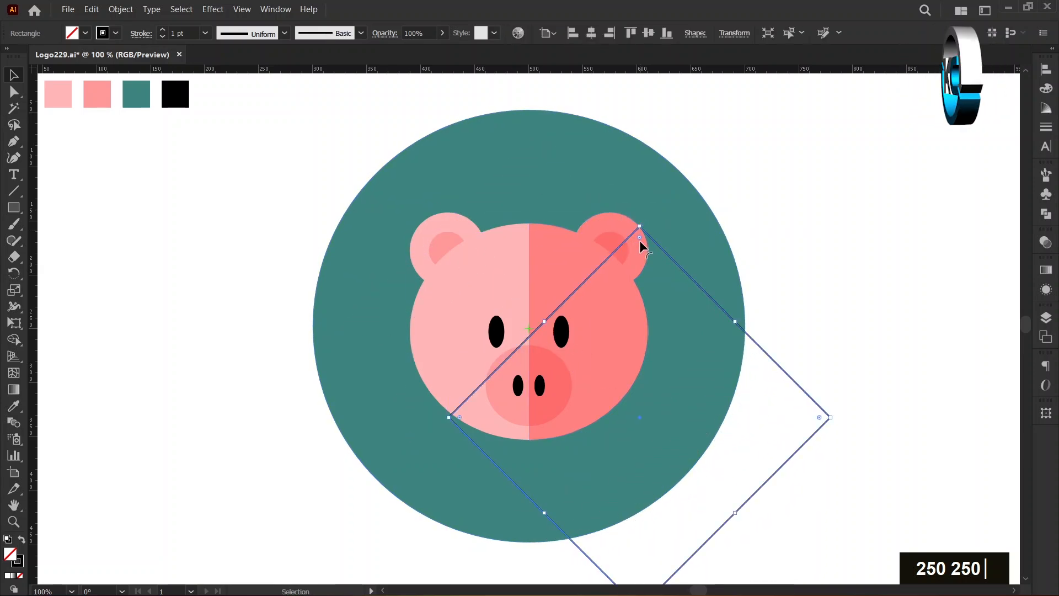
Step: Shift the diamond's left anchor point slightly upward onto the lower-left edge of the pig's face with Direct Selection
click(14, 91)
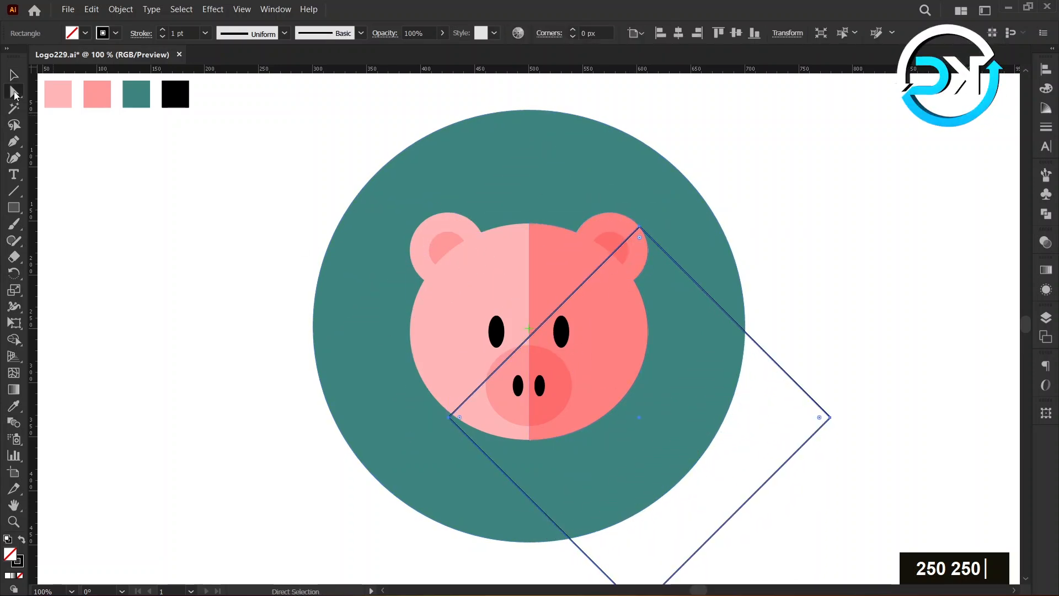
drag(449, 418, 451, 415)
key(ctrl+z)
double_click(448, 422)
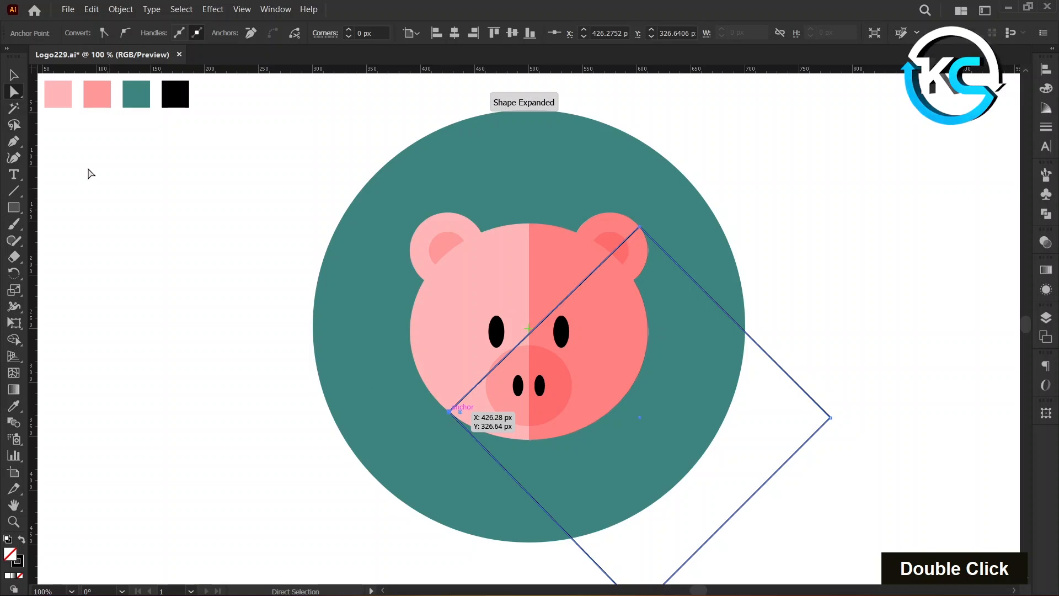
key(v)
click(159, 212)
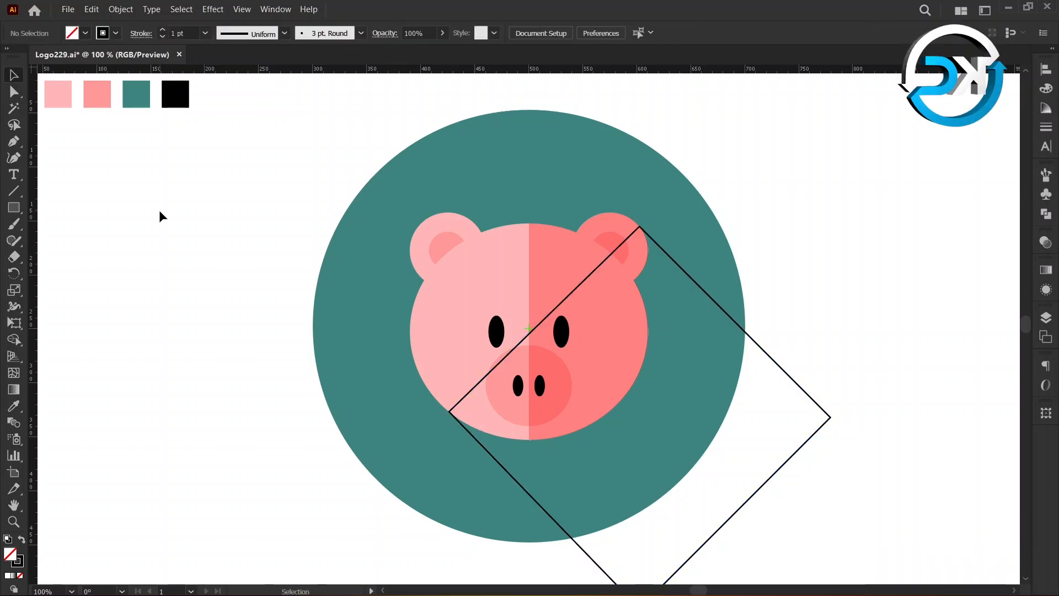
Step: Fill the adjusted diamond with the light pink swatch colour using the Eyedropper
click(492, 459)
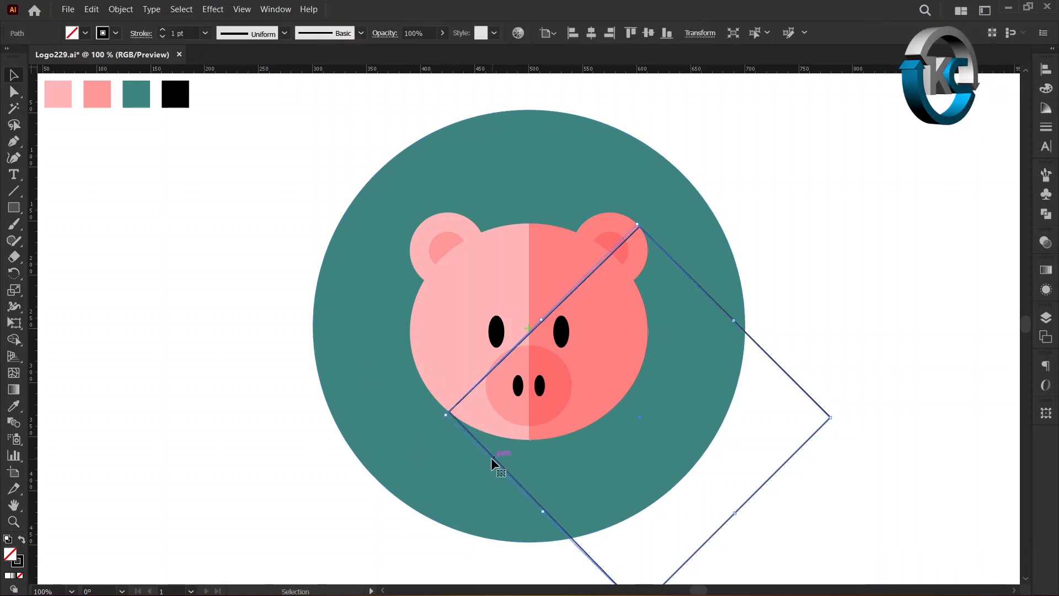
click(14, 407)
click(59, 91)
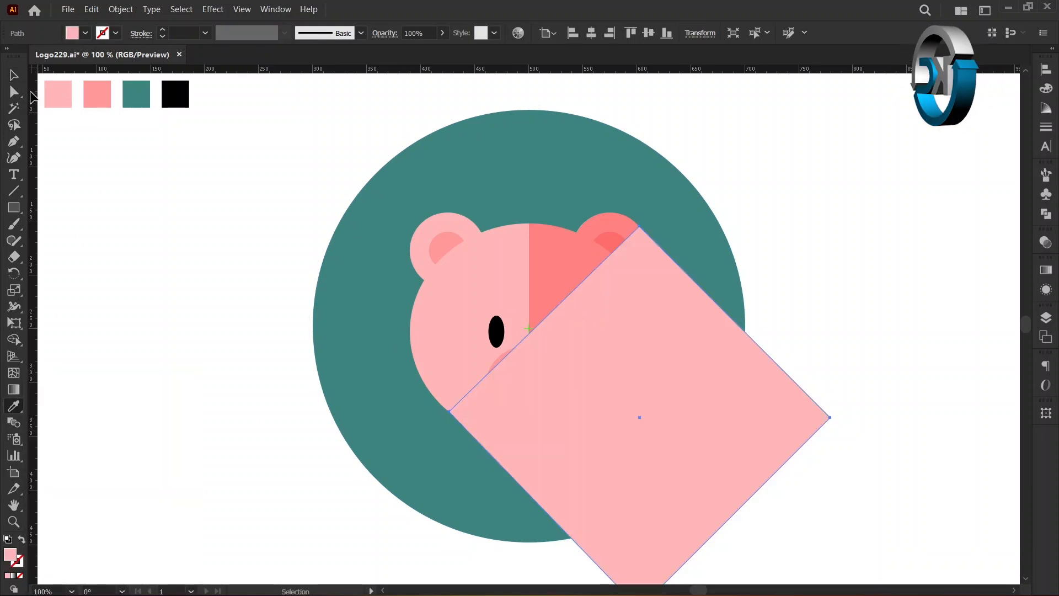
Step: Set the pink diamond's blending mode to Multiply so it works as the pig's long shadow
click(13, 75)
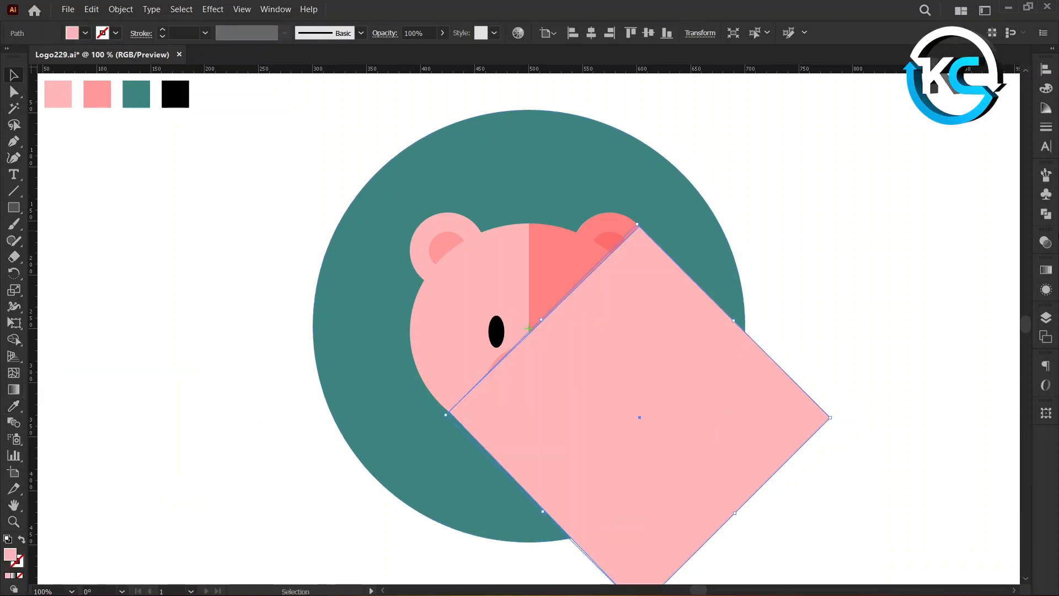
click(1038, 247)
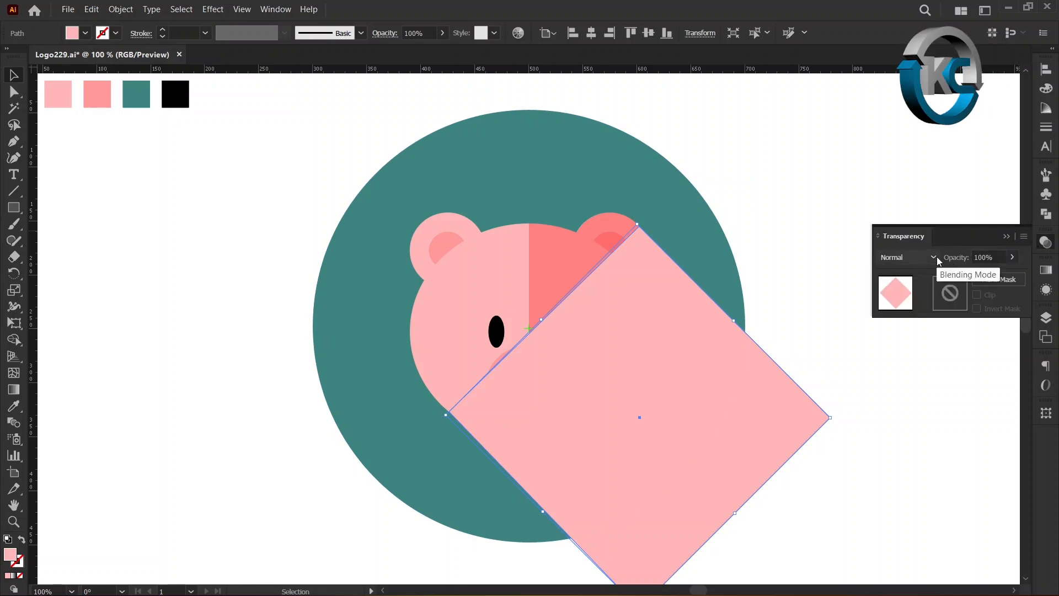
click(937, 257)
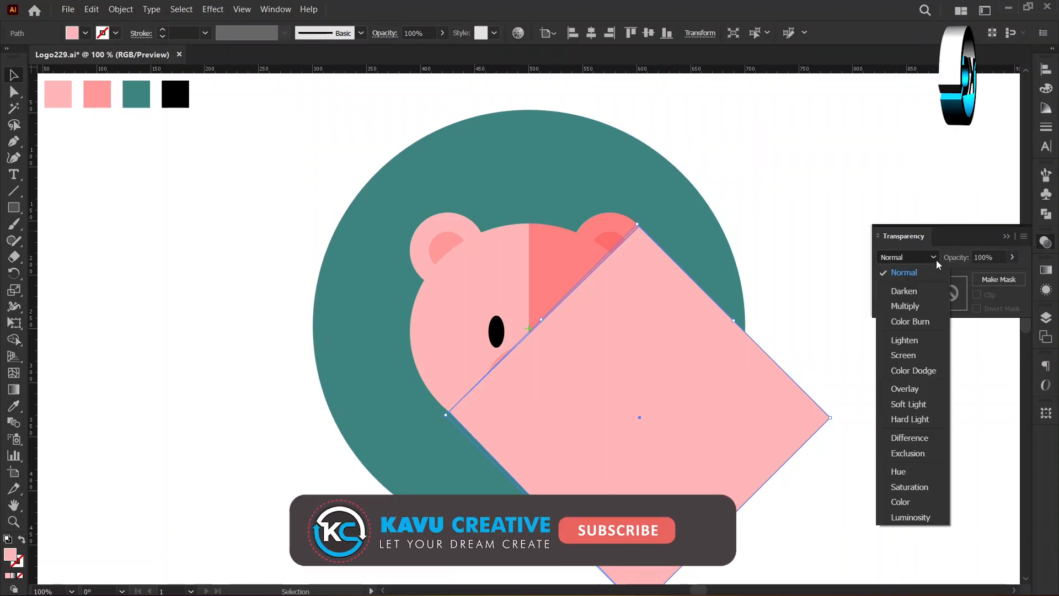
click(918, 305)
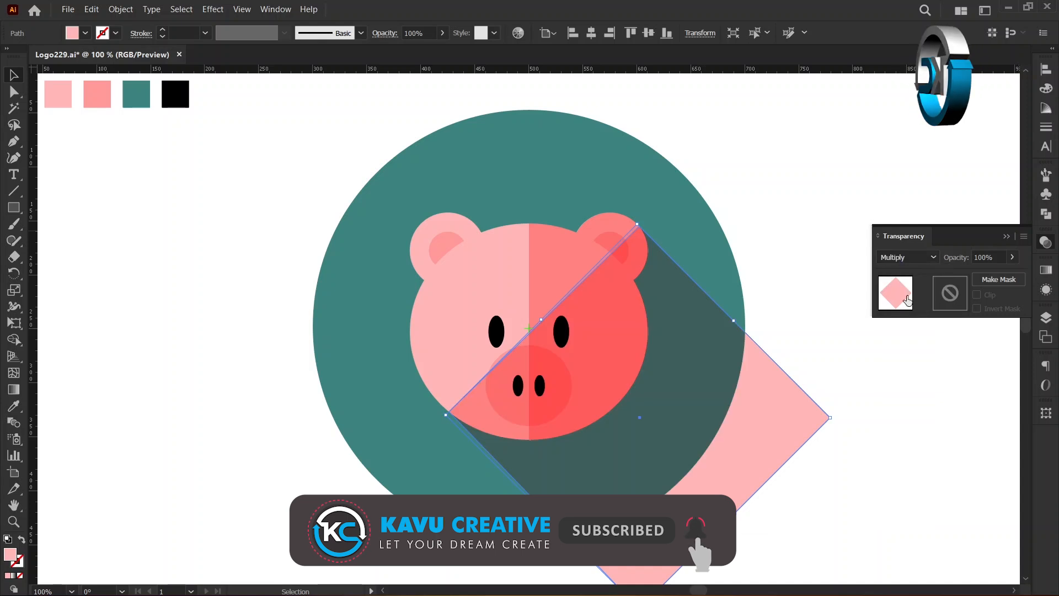
click(798, 199)
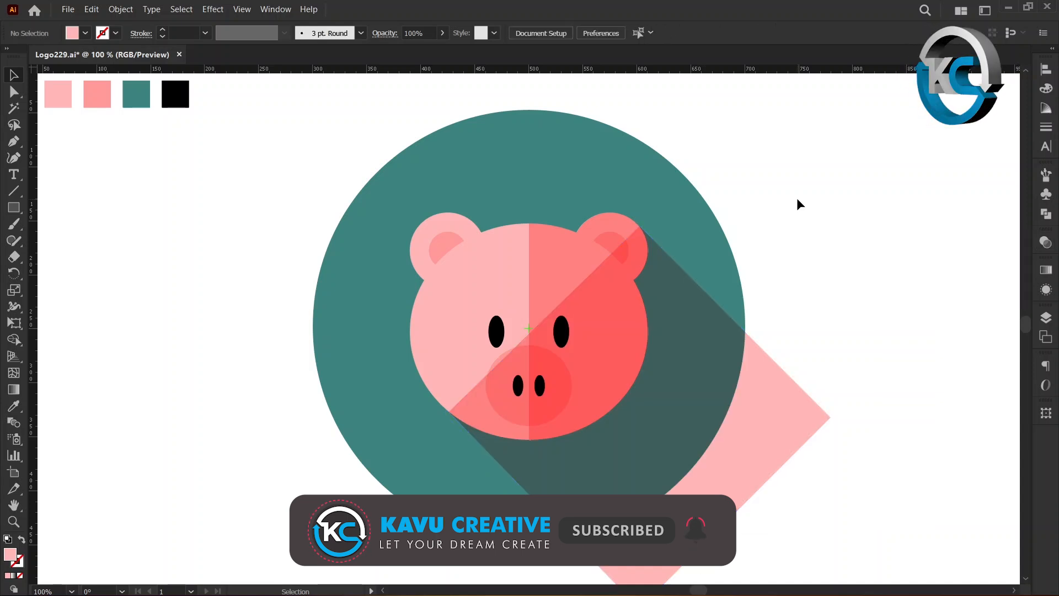
Step: Bring the pig-head group to the front, above the diamond shadow
click(570, 255)
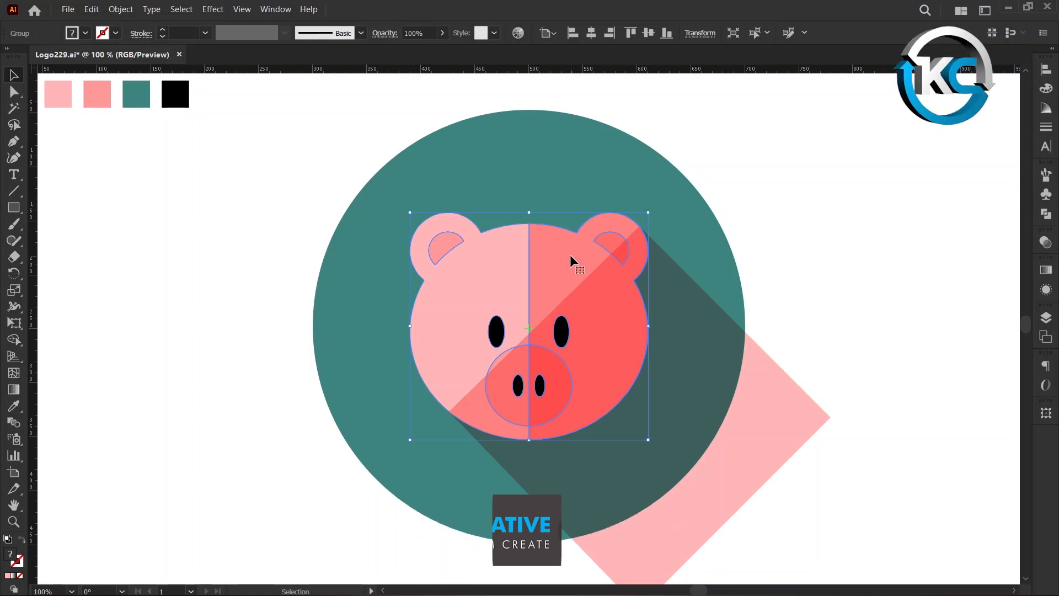
right_click(572, 259)
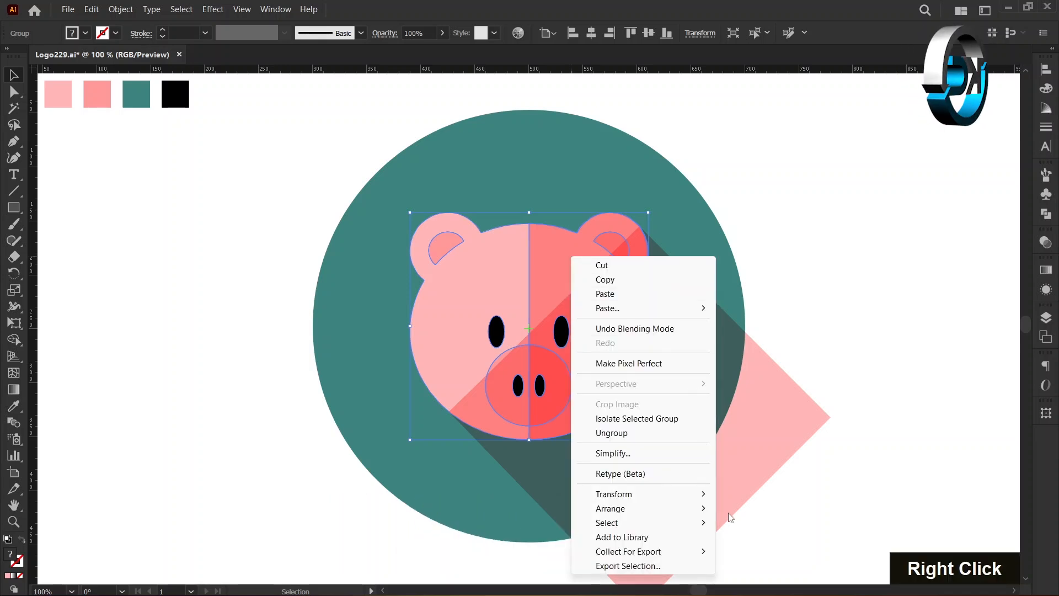
mouse_move(706, 508)
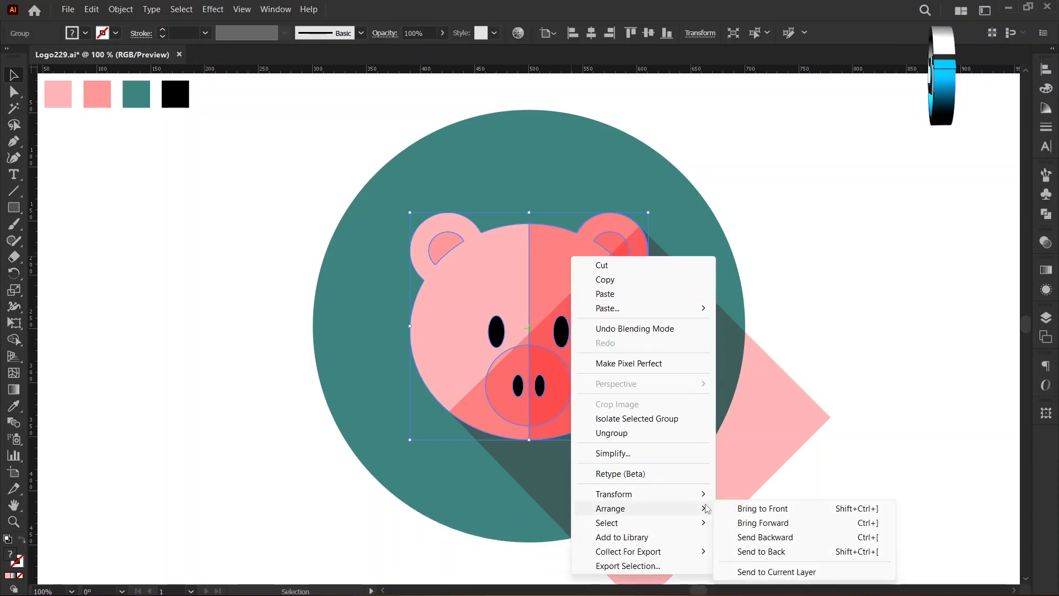
click(738, 508)
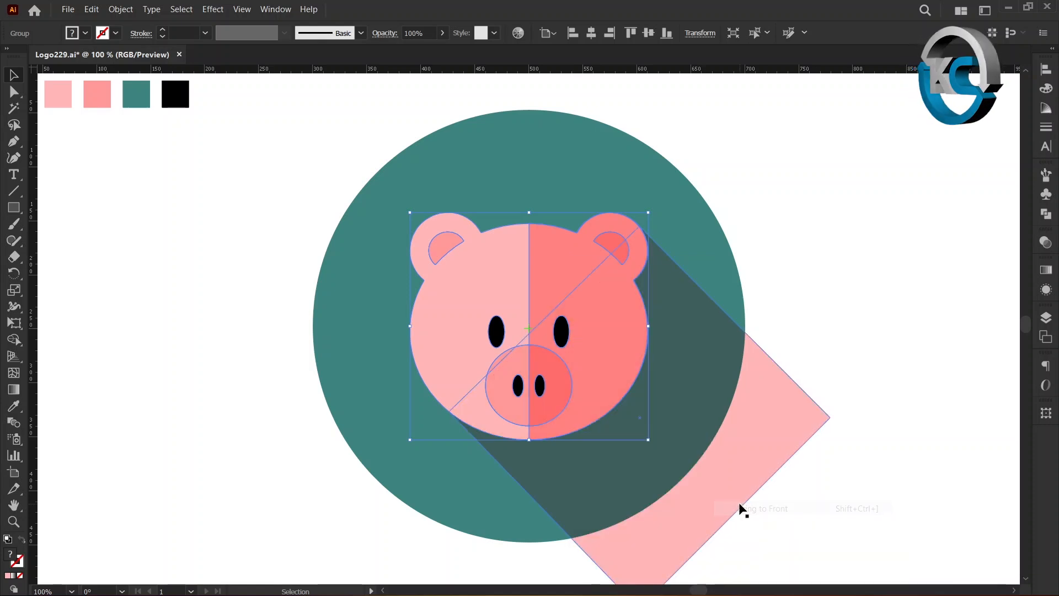
click(244, 280)
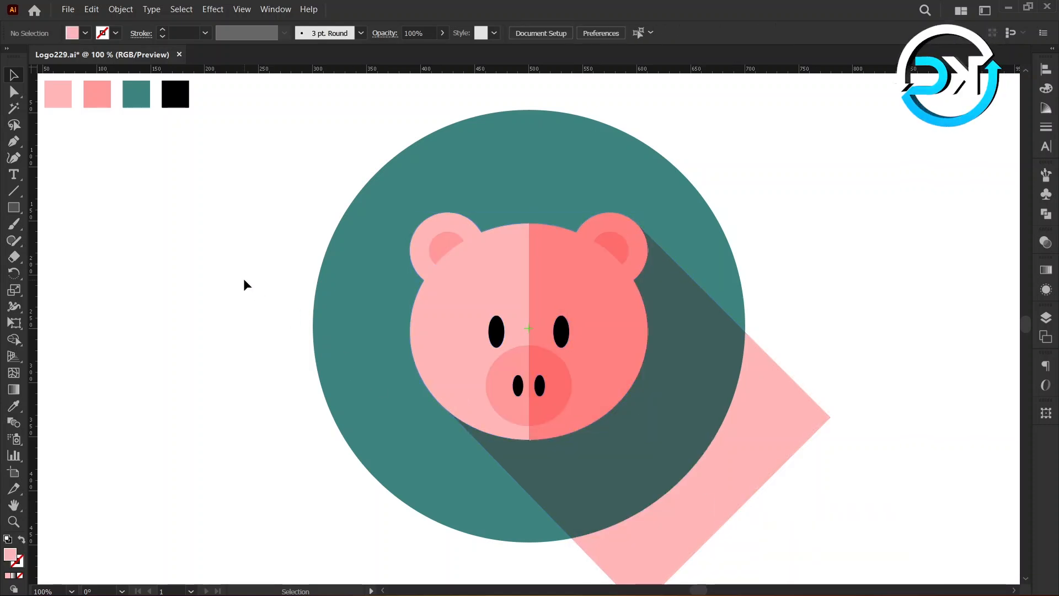
Step: Copy the teal background circle and paste the duplicate in place over the artwork
click(445, 159)
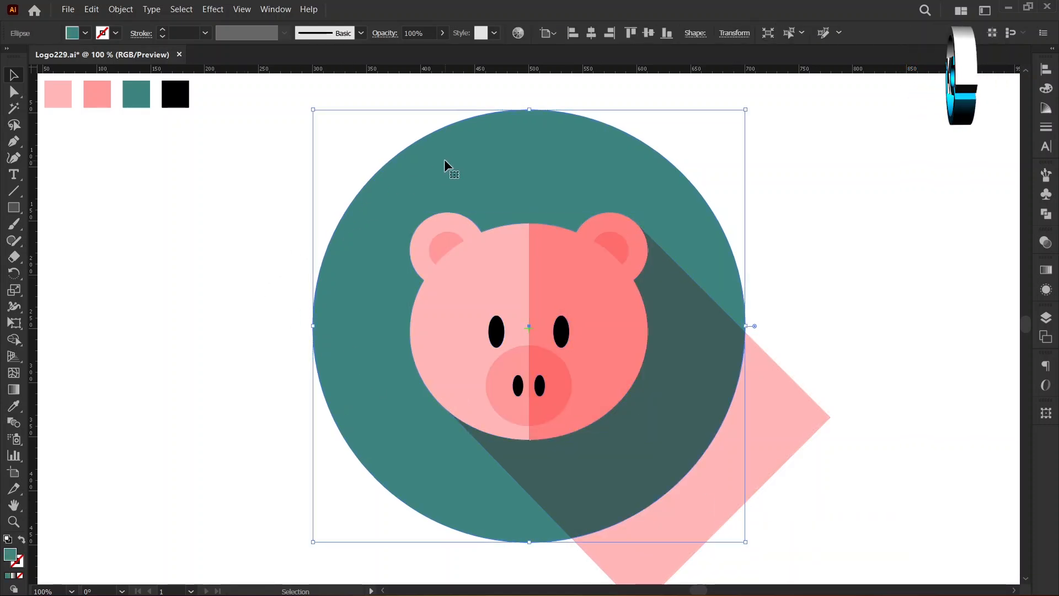
click(92, 9)
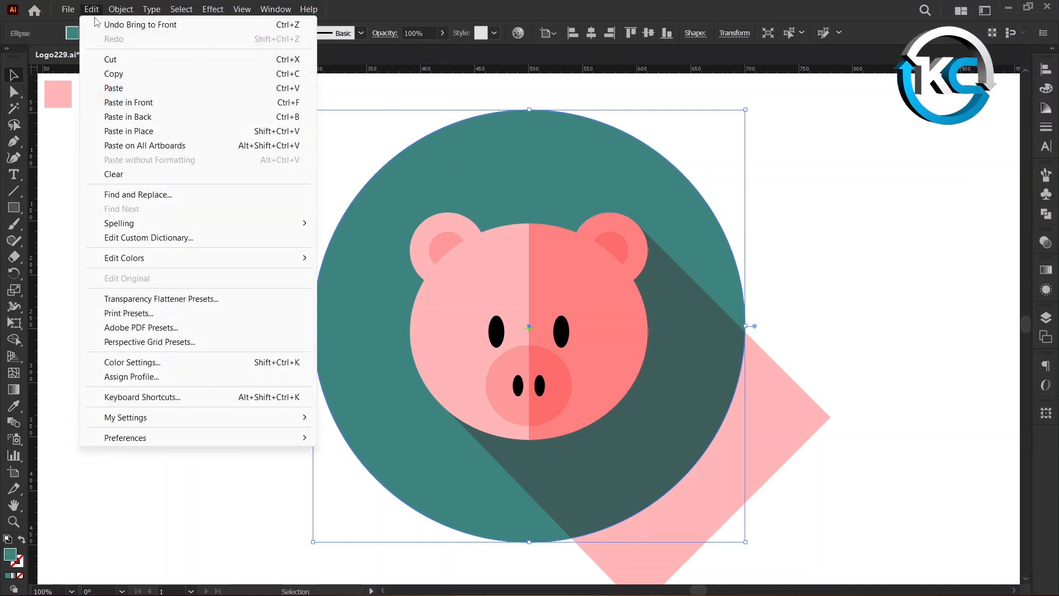
click(114, 73)
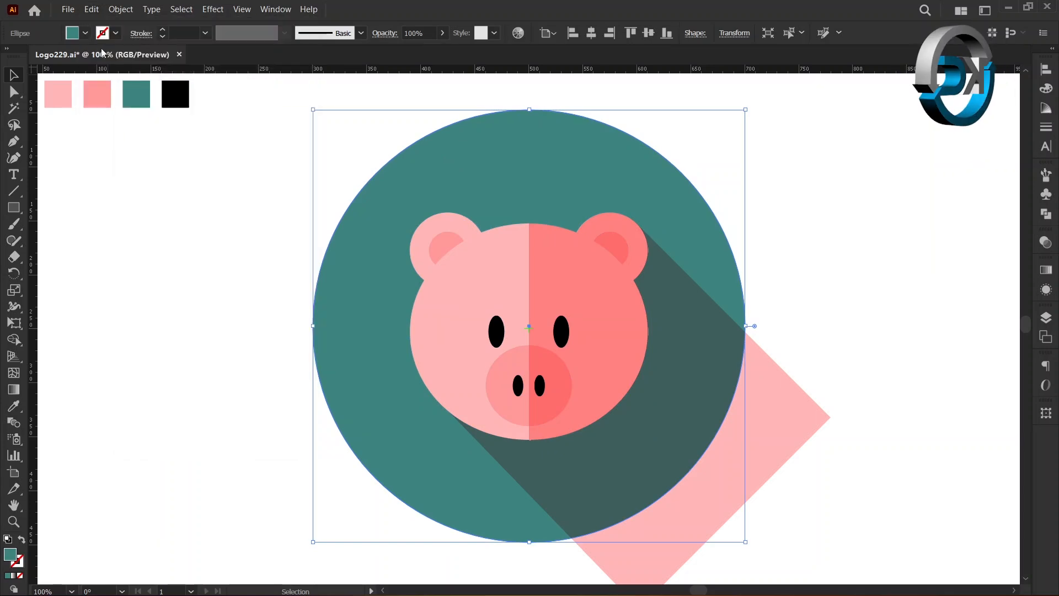
click(91, 9)
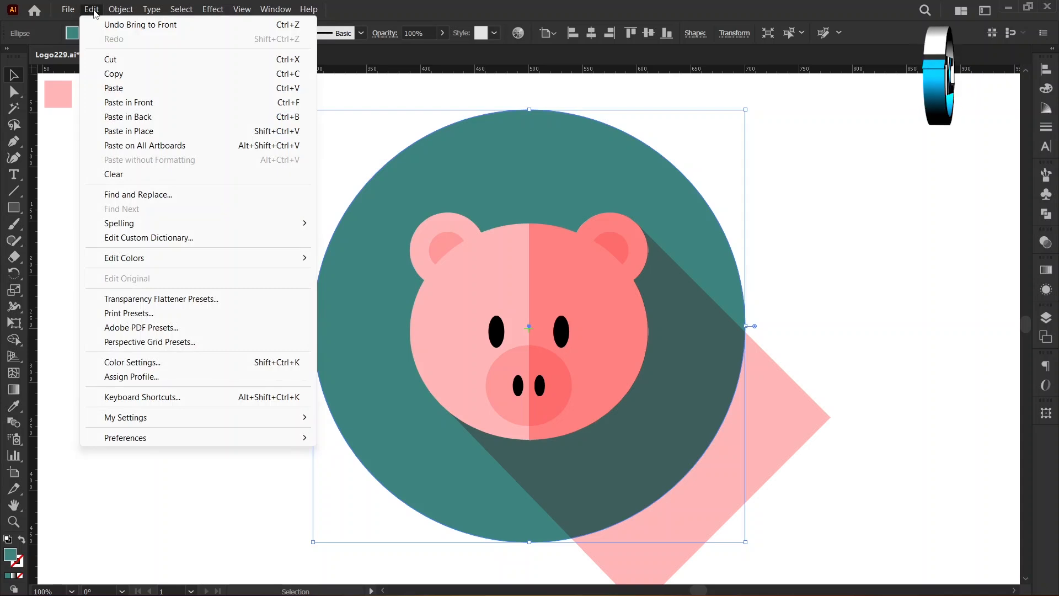
click(139, 132)
click(169, 186)
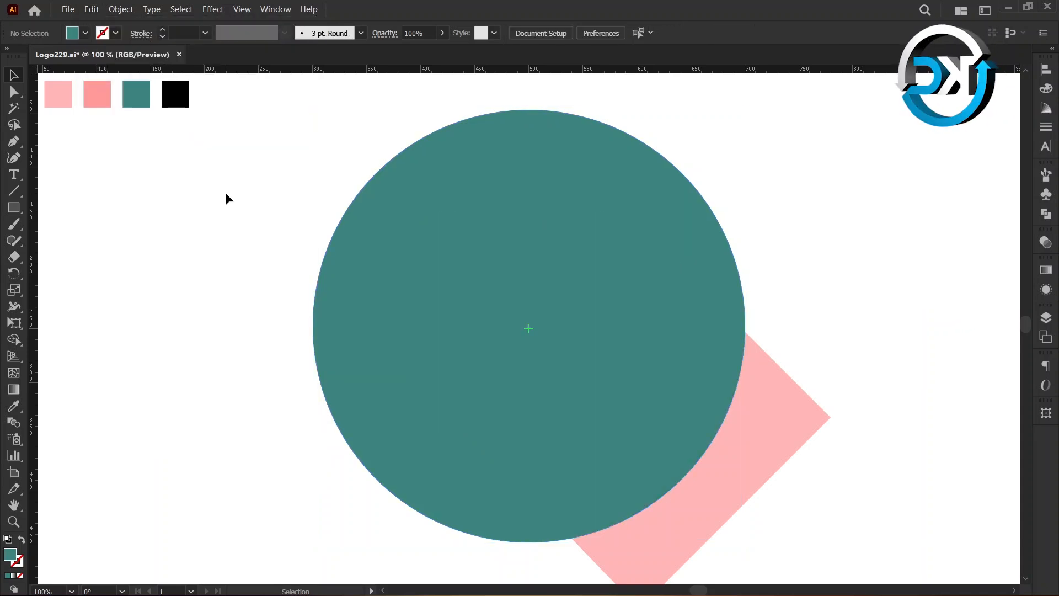
Step: Make a clipping mask from the duplicate circle over the pig head, diamond shadow and background circle
drag(219, 154, 806, 505)
right_click(547, 157)
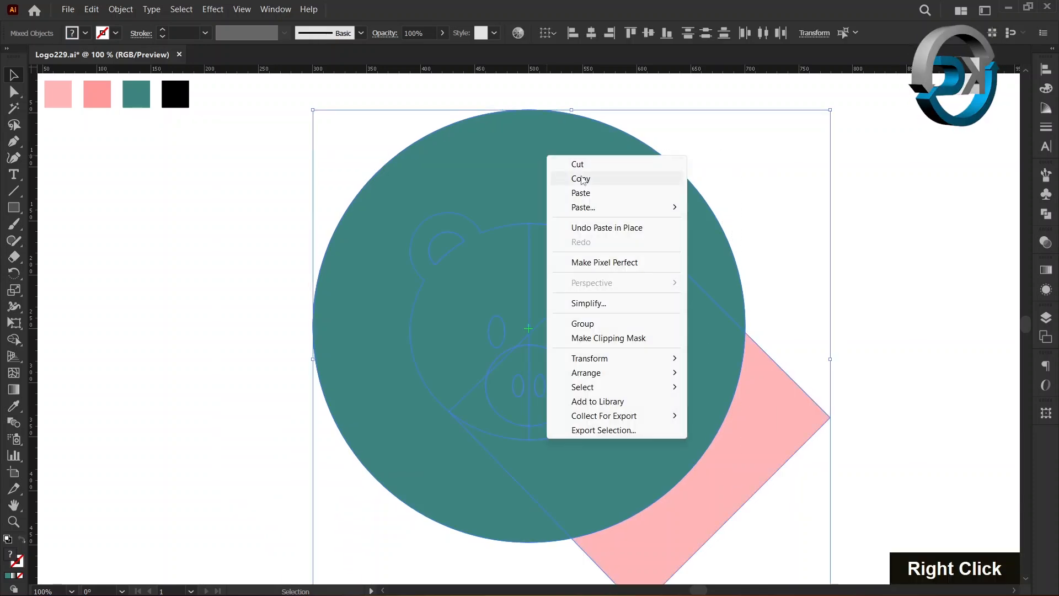
click(680, 336)
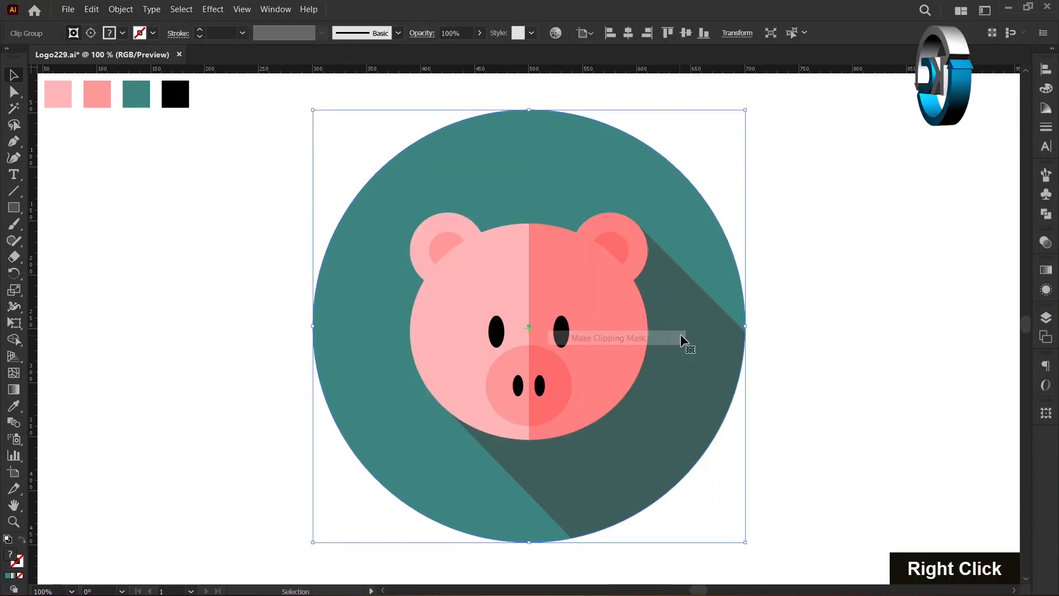
click(833, 245)
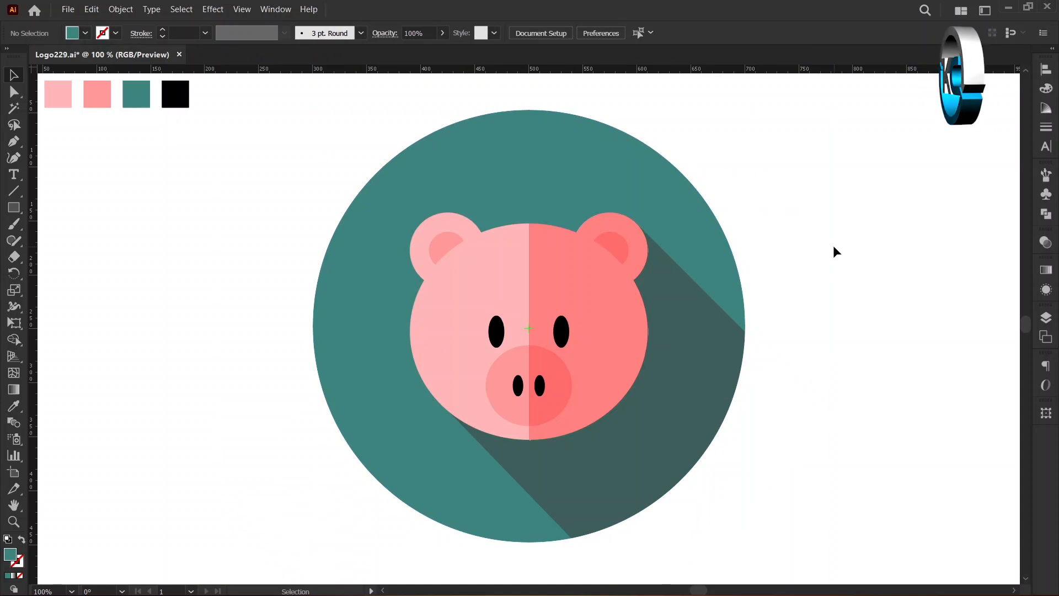